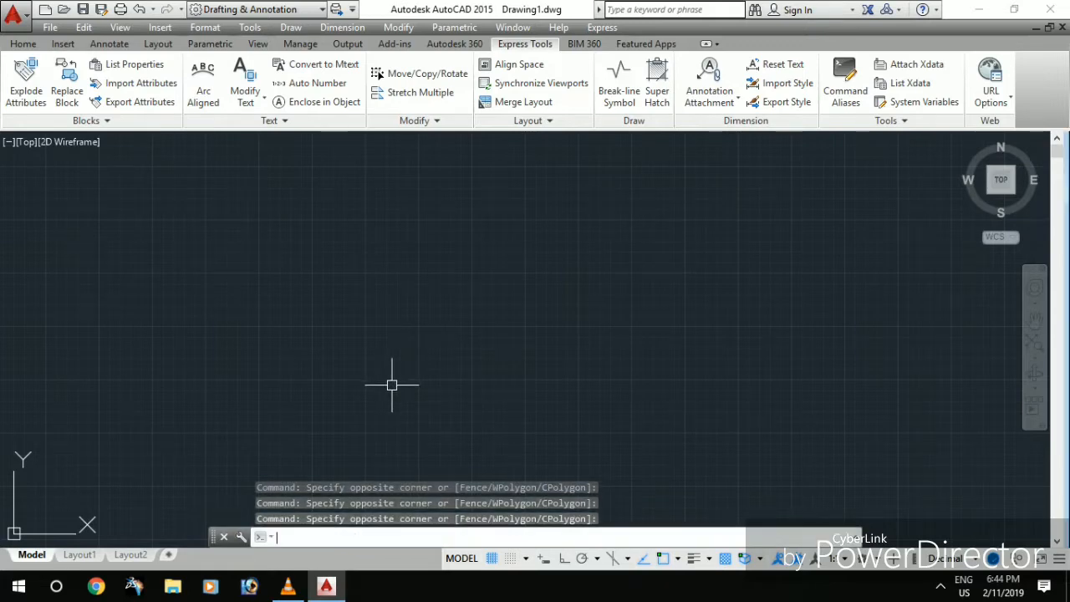
Step: Draw a rectangle 90 units long and 60 units wide with its first corner at 0,0
{"action": "type", "text": "rec"}
{"action": "key", "text": "Return"}
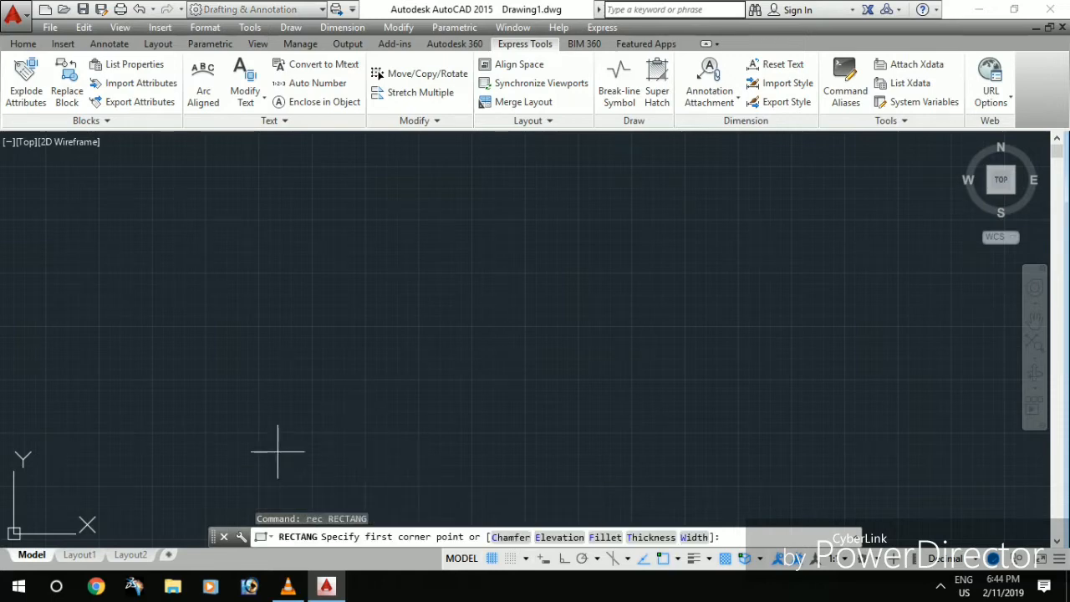
{"action": "mouse_move", "coordinate": [280, 452]}
{"action": "middle_mouse_down"}
{"action": "mouse_move", "coordinate": [528, 330]}
{"action": "mouse_move", "coordinate": [461, 432]}
{"action": "middle_mouse_up"}
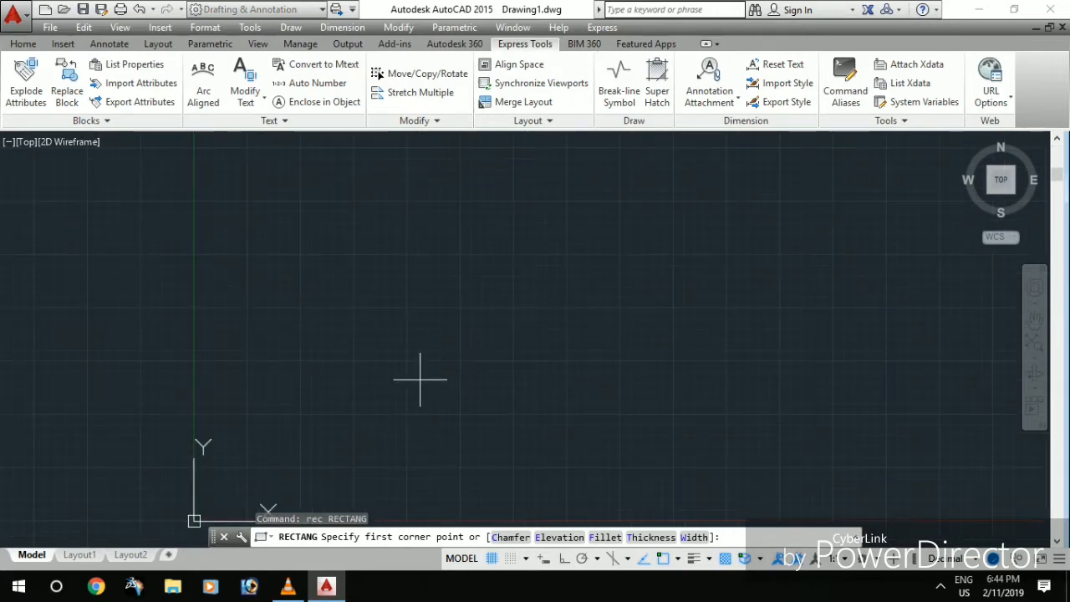
{"action": "type", "text": "0,0"}
{"action": "key", "text": "Return"}
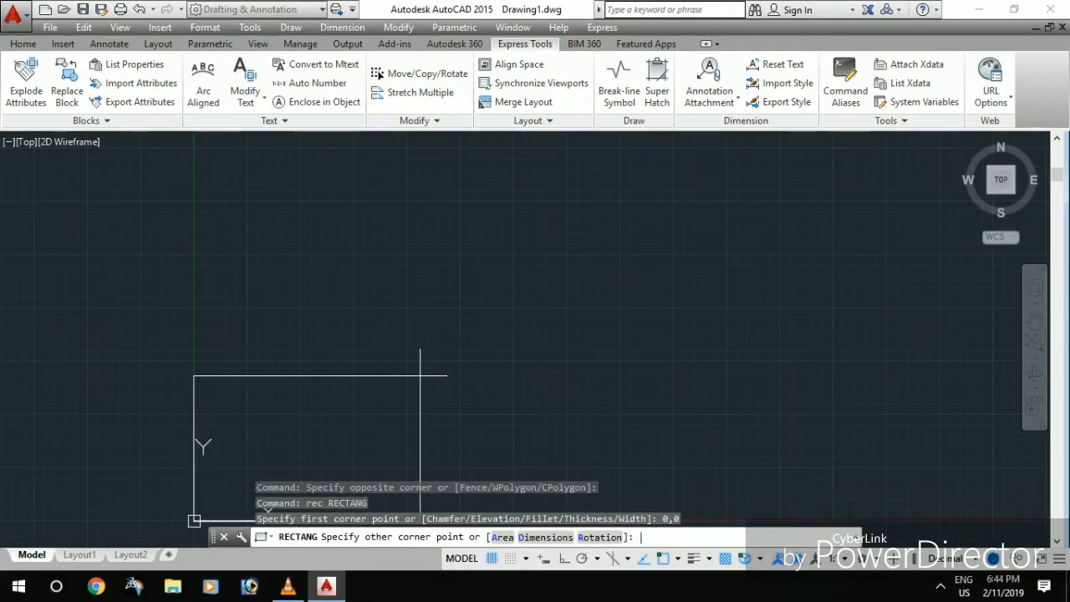
{"action": "key", "text": "Return"}
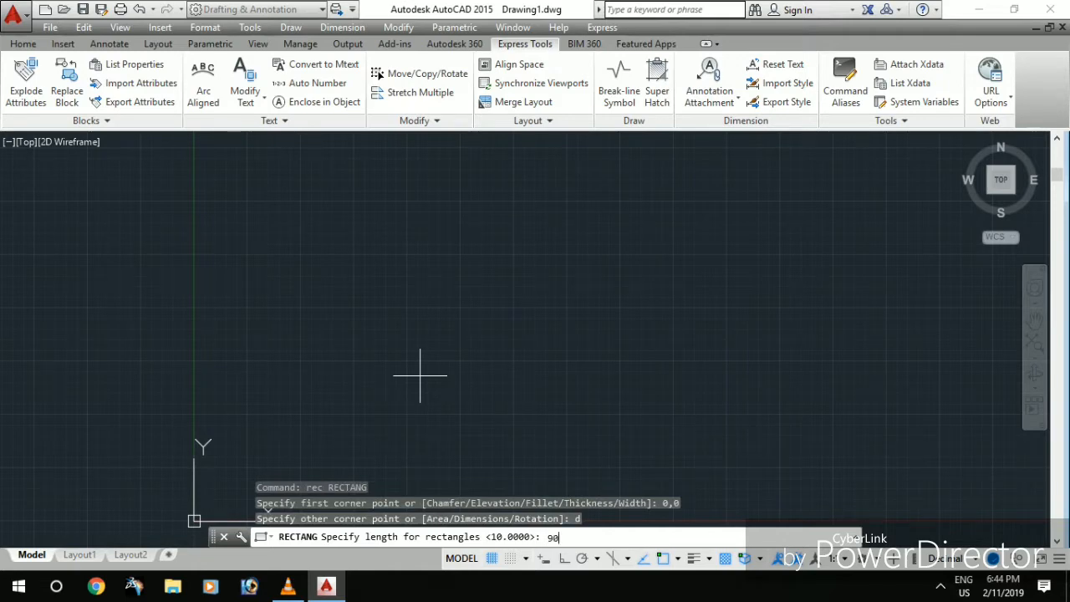
{"action": "type", "text": "90"}
{"action": "key", "text": "Return"}
{"action": "type", "text": "60"}
{"action": "key", "text": "Return"}
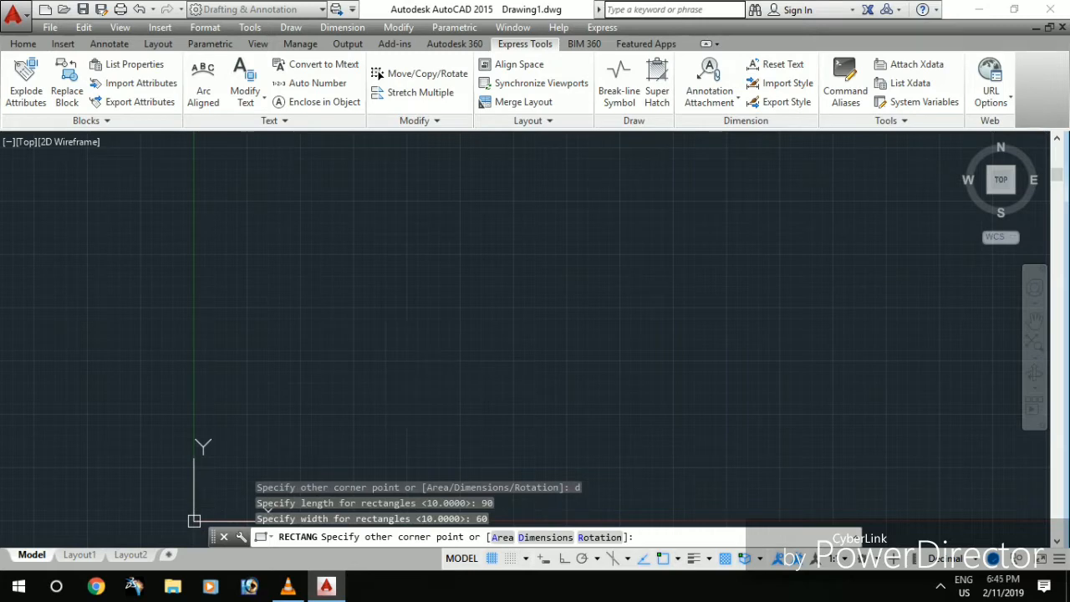
{"action": "left_click", "coordinate": [238, 449]}
{"action": "middle_click_drag", "start_coordinate": [174, 475], "coordinate": [468, 317]}
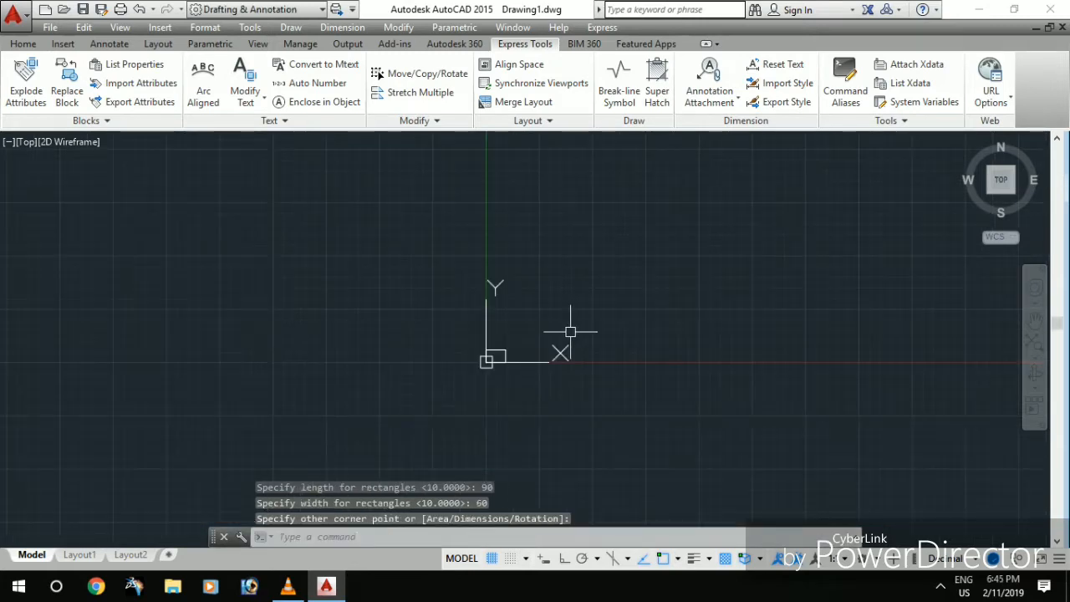
{"action": "middle_click", "coordinate": [569, 341]}
{"action": "middle_click", "coordinate": [569, 341]}
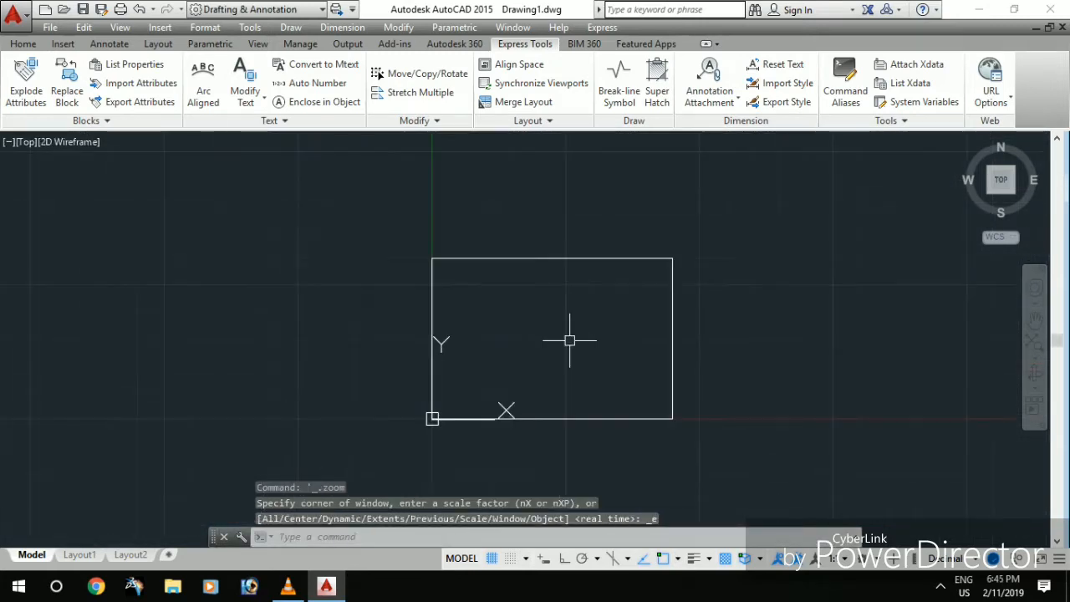
{"action": "type", "text": "l"}
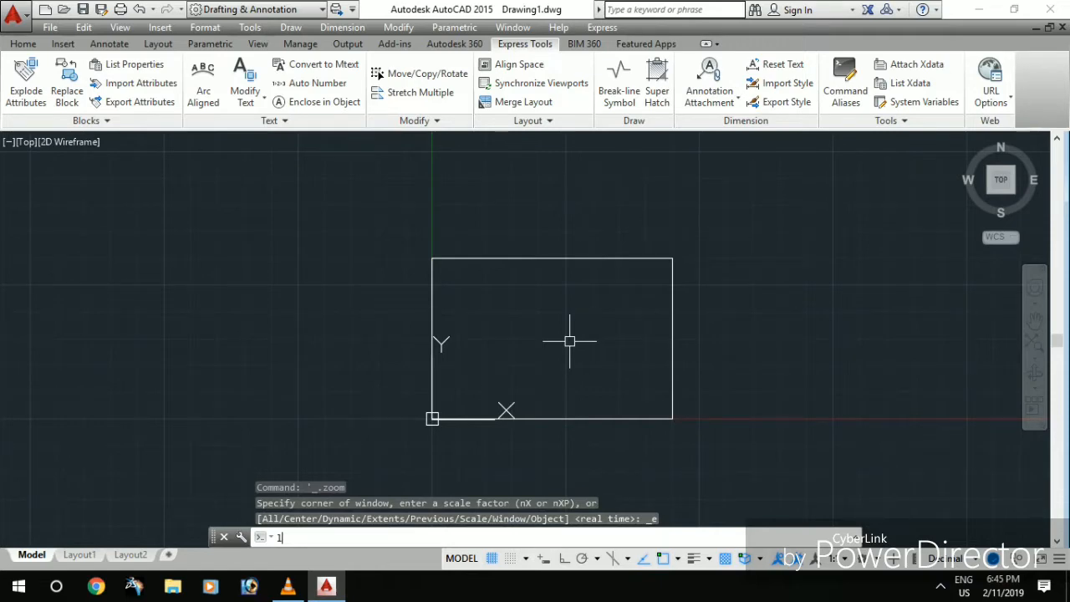
{"action": "key", "text": "Return"}
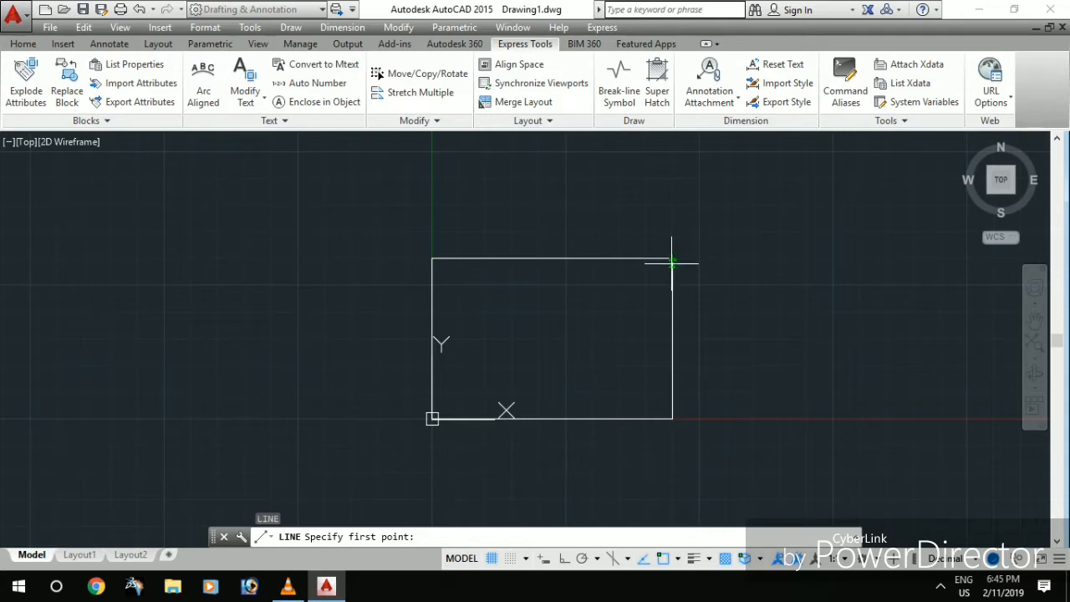
{"action": "left_click", "coordinate": [432, 418]}
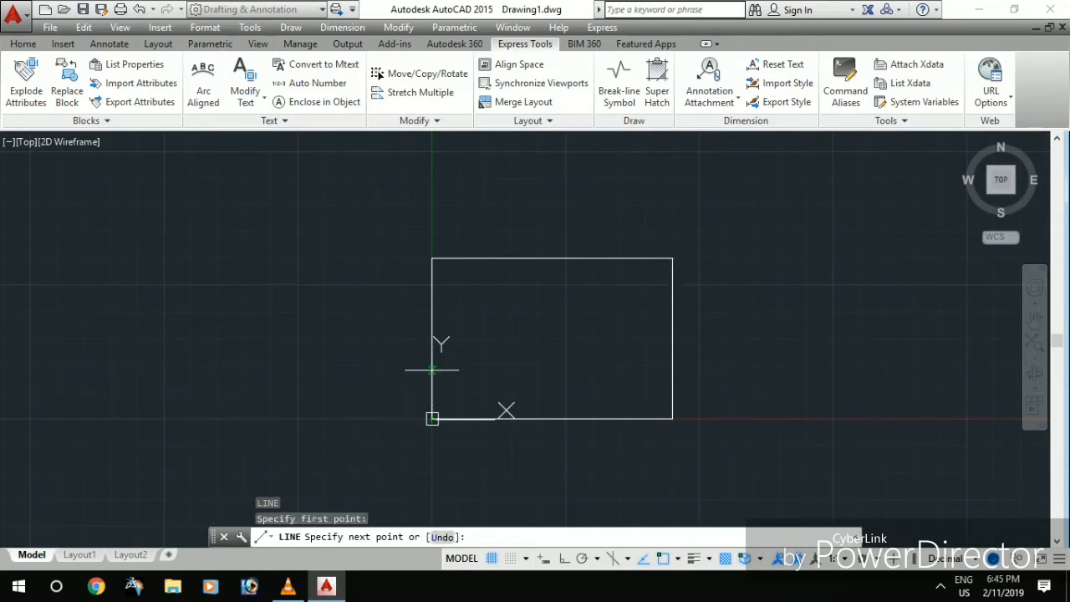
{"action": "type", "text": "@"}
{"action": "type", "text": "20<90"}
{"action": "key", "text": "Return"}
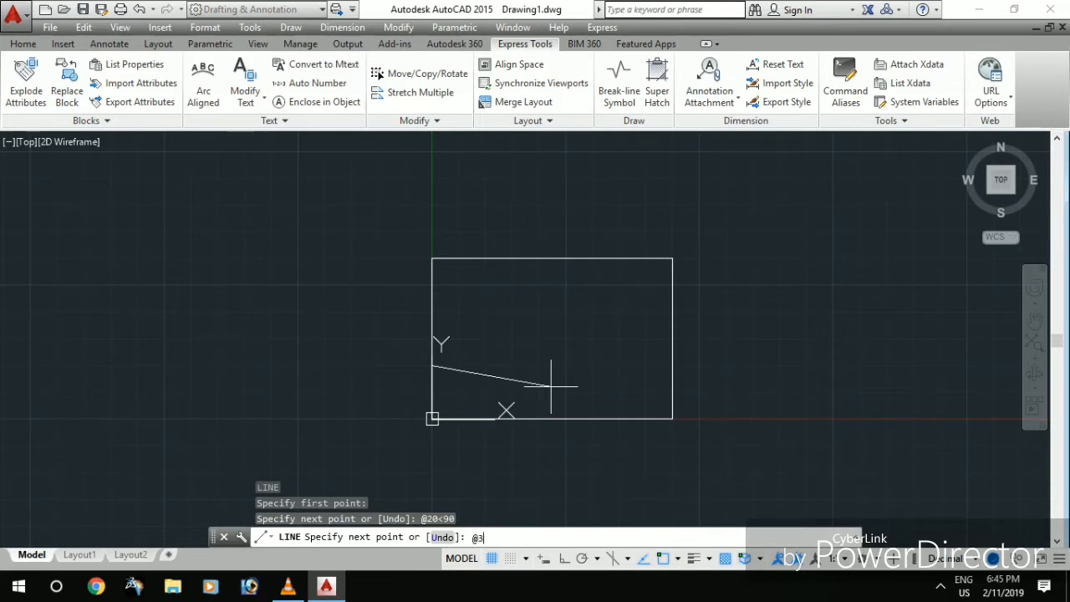
{"action": "type", "text": "30<0"}
{"action": "key", "text": "Return"}
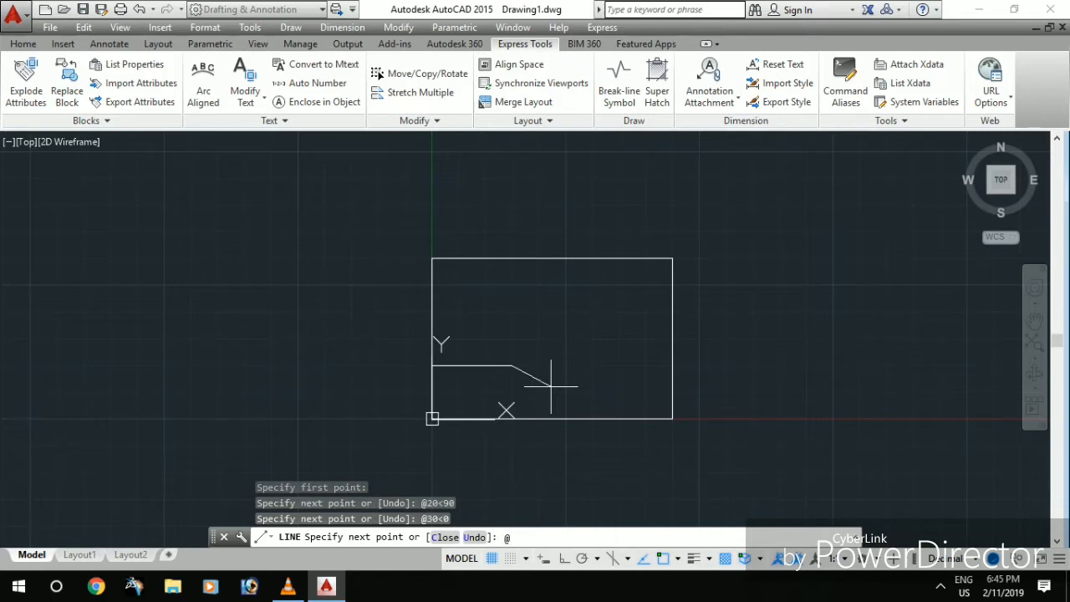
{"action": "type", "text": "@20<90"}
{"action": "key", "text": "Return"}
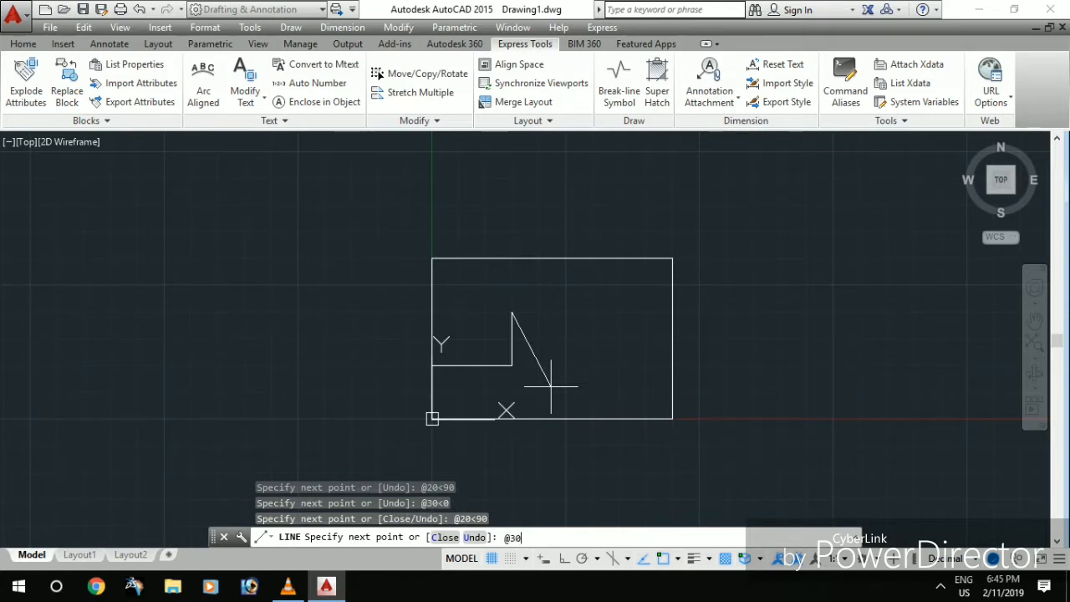
{"action": "type", "text": "@30<90"}
{"action": "type", "text": "0"}
{"action": "key", "text": "Return"}
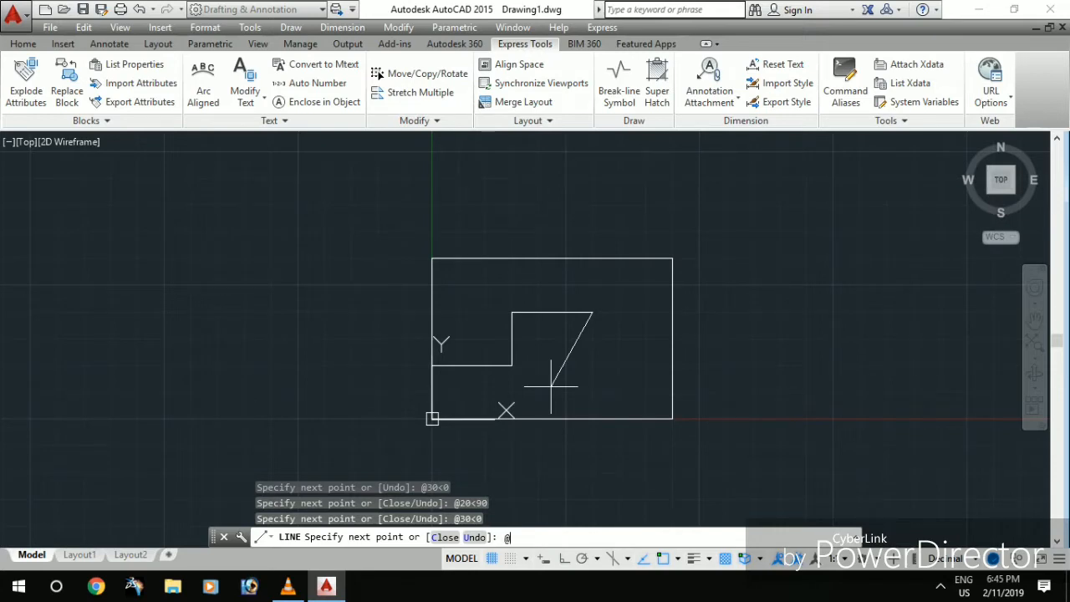
{"action": "type", "text": "@20<90"}
{"action": "key", "text": "Return"}
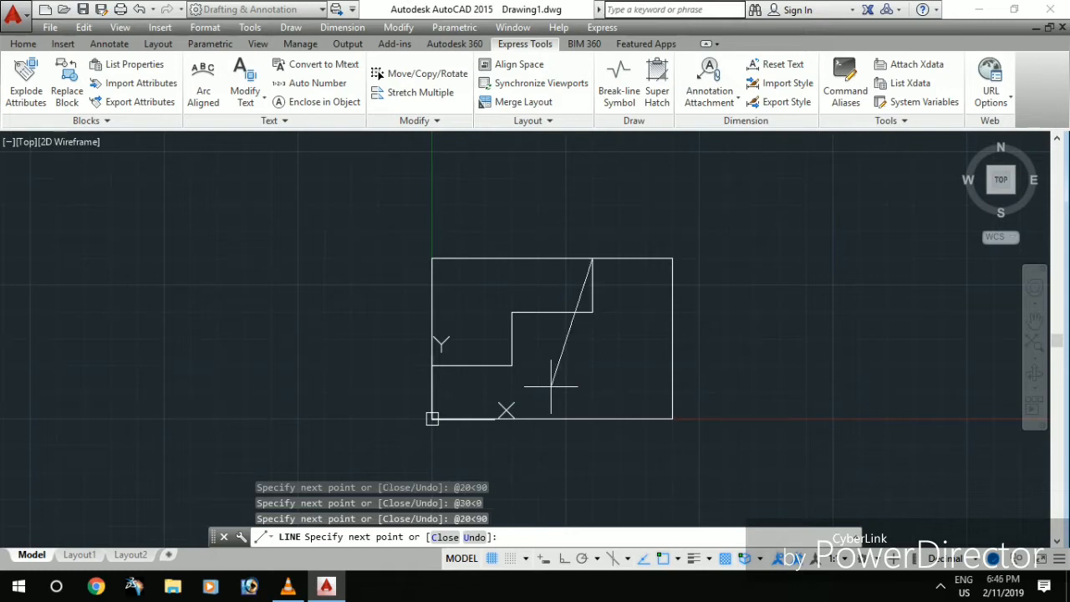
{"action": "key", "text": "Escape"}
{"action": "type", "text": "tr"}
{"action": "key", "text": "Return"}
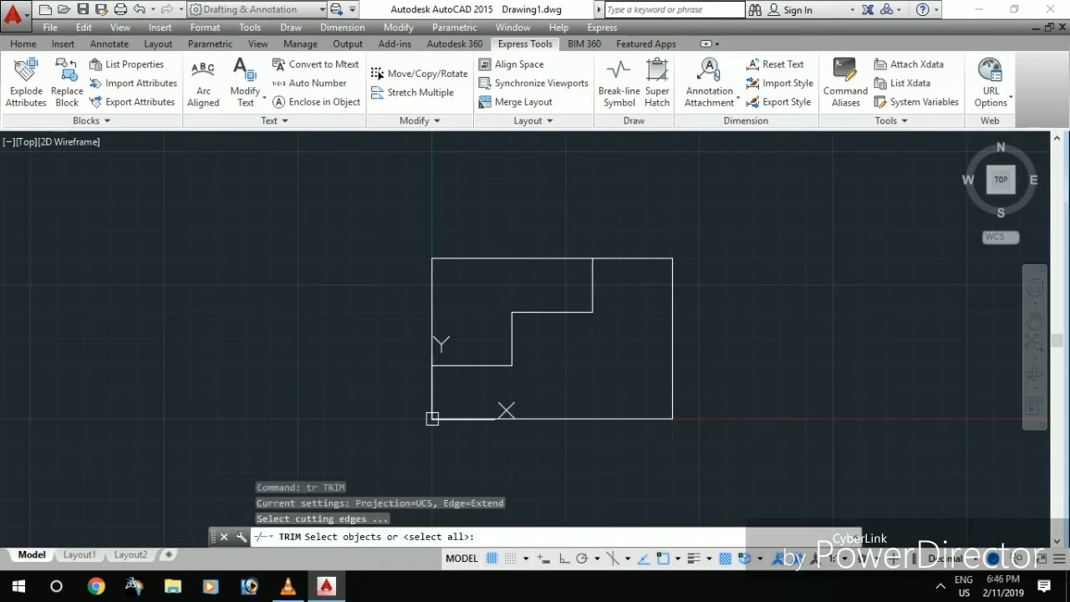
{"action": "left_click", "coordinate": [558, 247]}
{"action": "left_click", "coordinate": [478, 274]}
{"action": "key", "text": "Escape"}
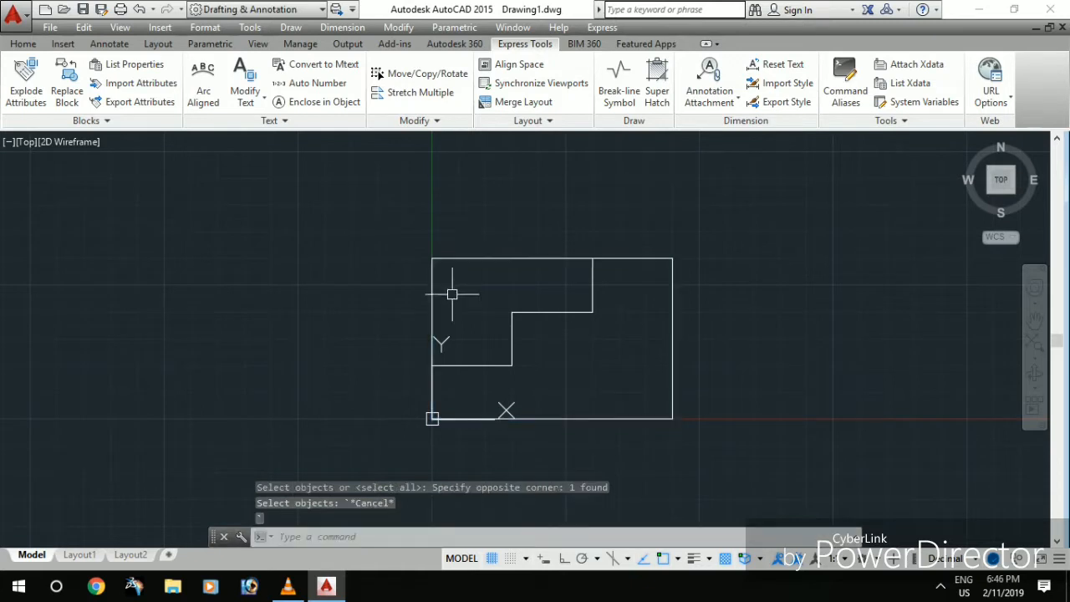
{"action": "key", "text": "Escape"}
{"action": "key", "text": "Escape"}
Step: Trim away the rectangle's upper edge left of the stairs and the upper part of its left edge, using all objects as cutting edges
{"action": "type", "text": "tr"}
{"action": "key", "text": "Return"}
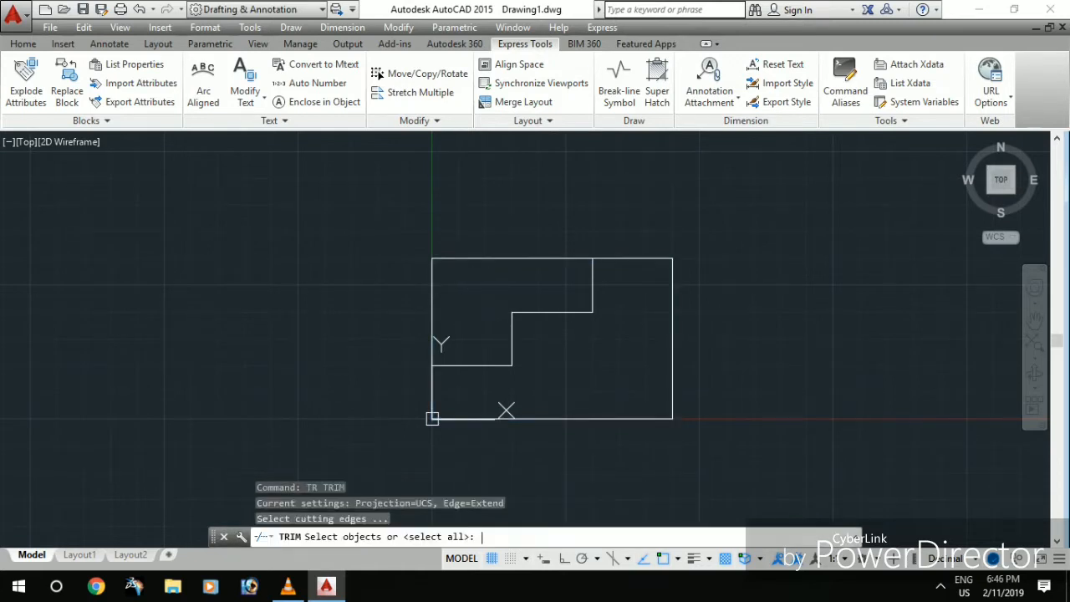
{"action": "key", "text": "Return"}
{"action": "left_click", "coordinate": [518, 241]}
{"action": "left_click", "coordinate": [422, 279]}
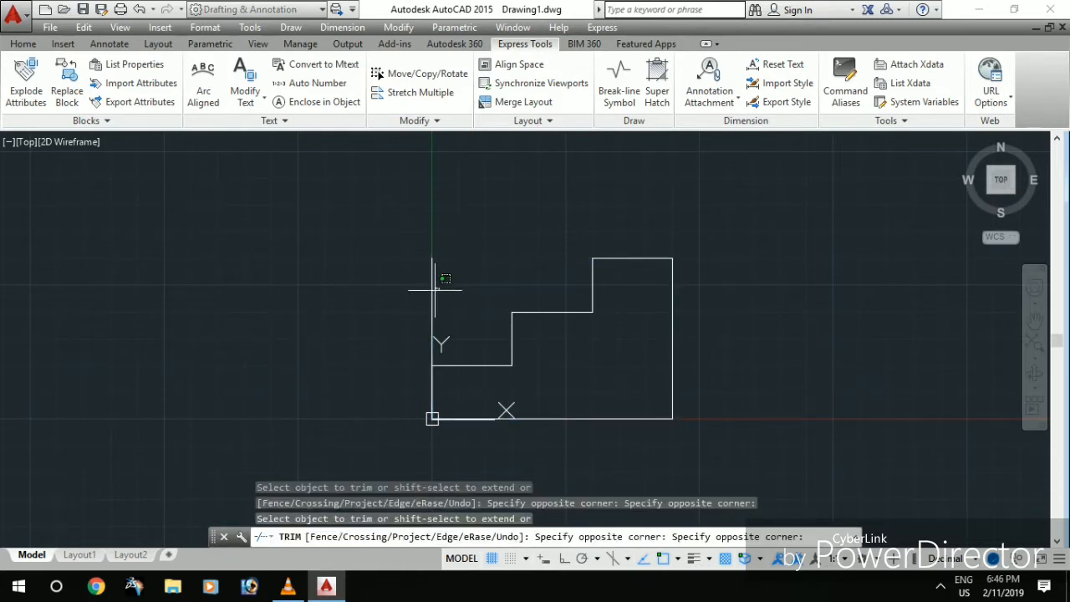
{"action": "left_click", "coordinate": [399, 306]}
{"action": "scroll", "coordinate": [435, 368], "scroll_direction": "up", "scroll_amount": 4}
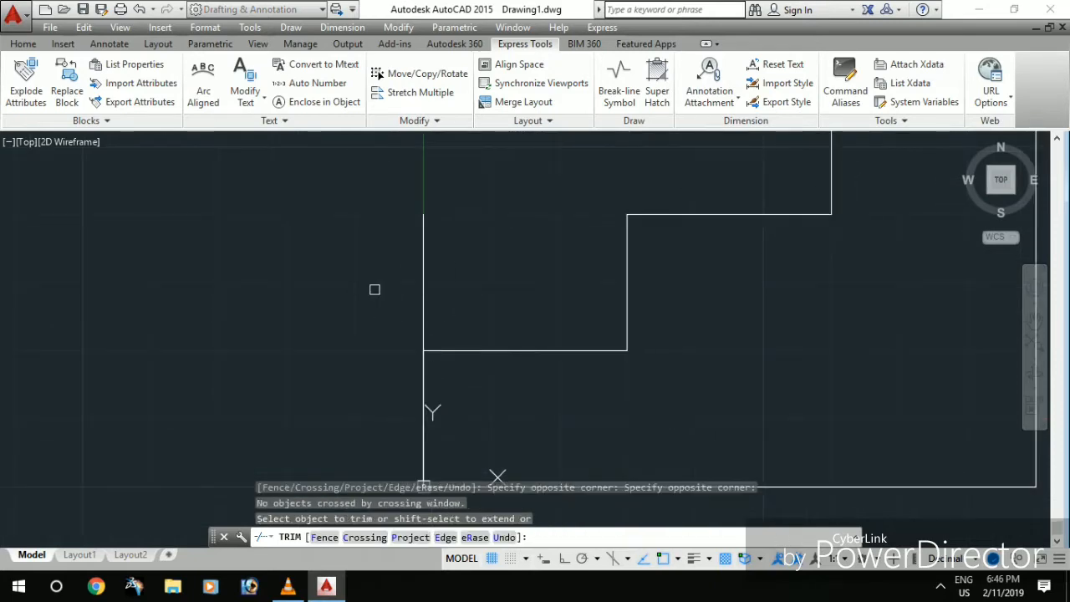
{"action": "left_click", "coordinate": [428, 328]}
{"action": "middle_click_drag", "start_coordinate": [437, 346], "coordinate": [540, 252]}
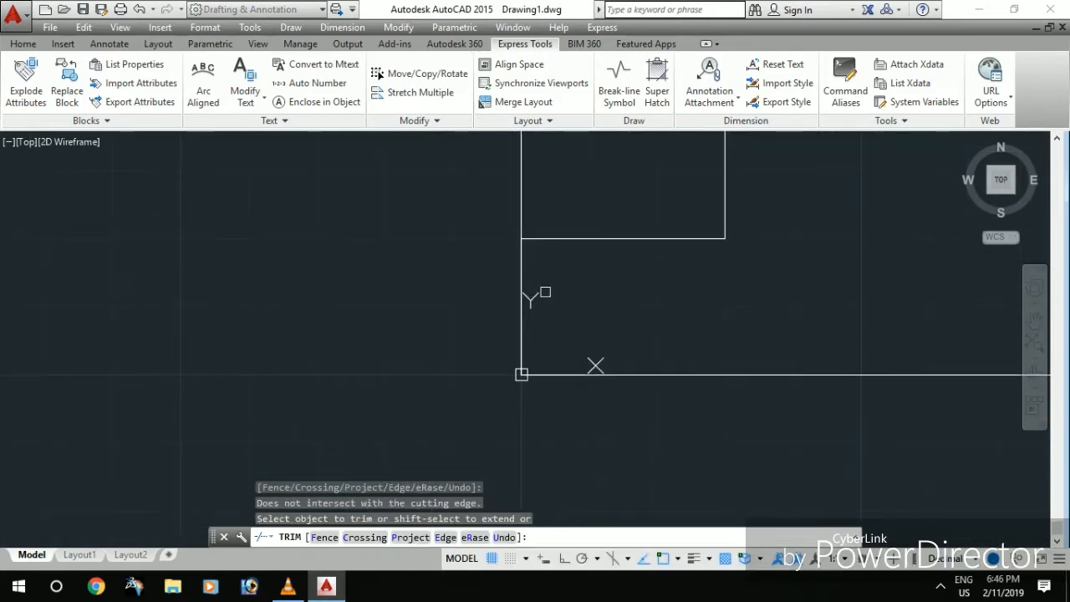
{"action": "key", "text": "Escape"}
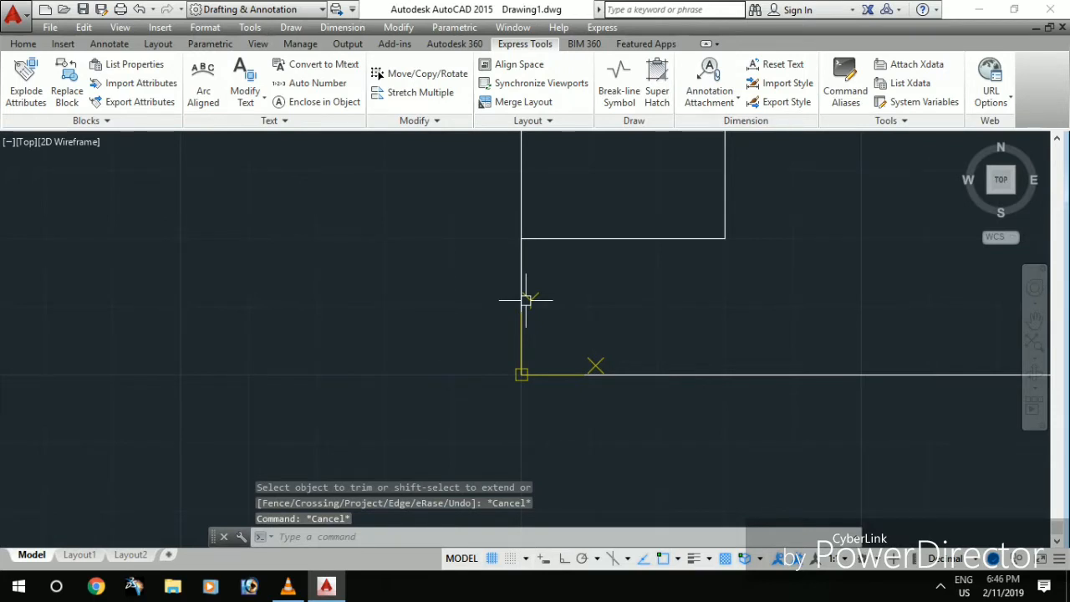
Step: Delete the 20-unit vertical line segment that overlaps the rectangle's left edge at the origin
{"action": "left_click", "coordinate": [514, 328]}
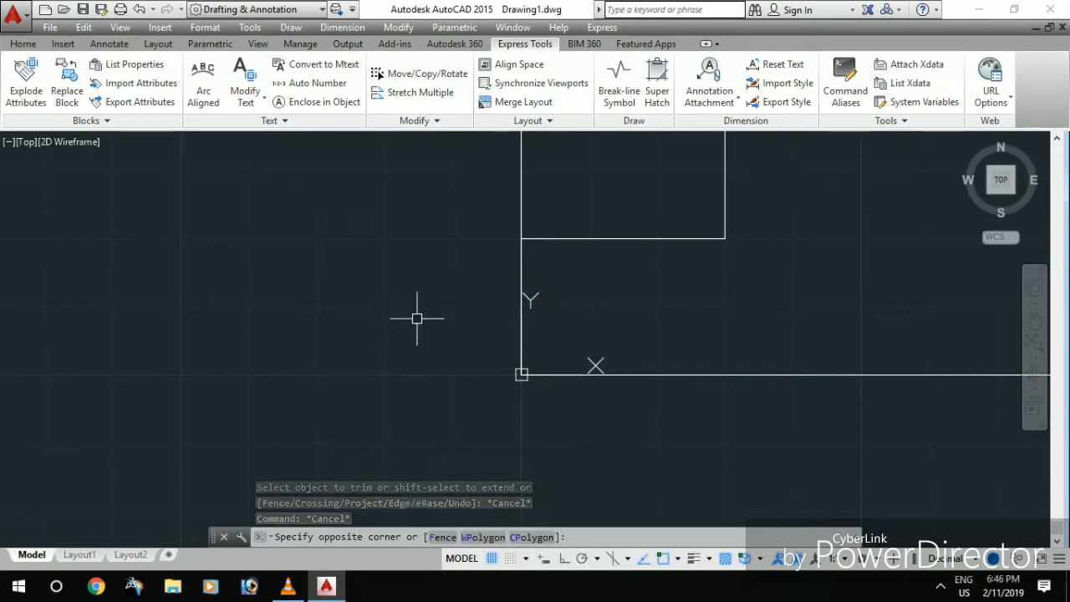
{"action": "left_click", "coordinate": [464, 277]}
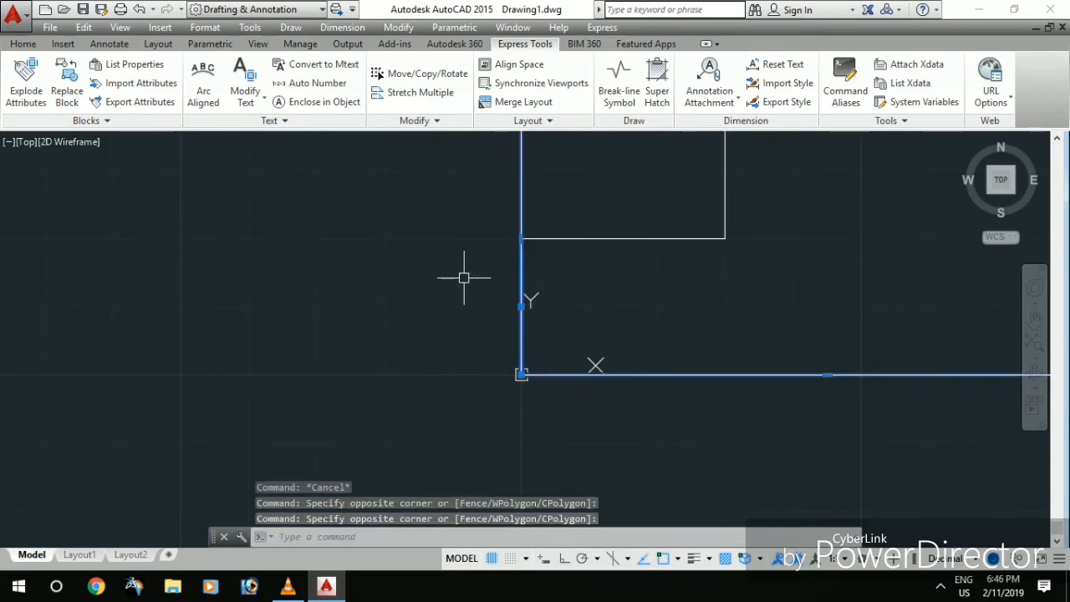
{"action": "key", "text": "Escape"}
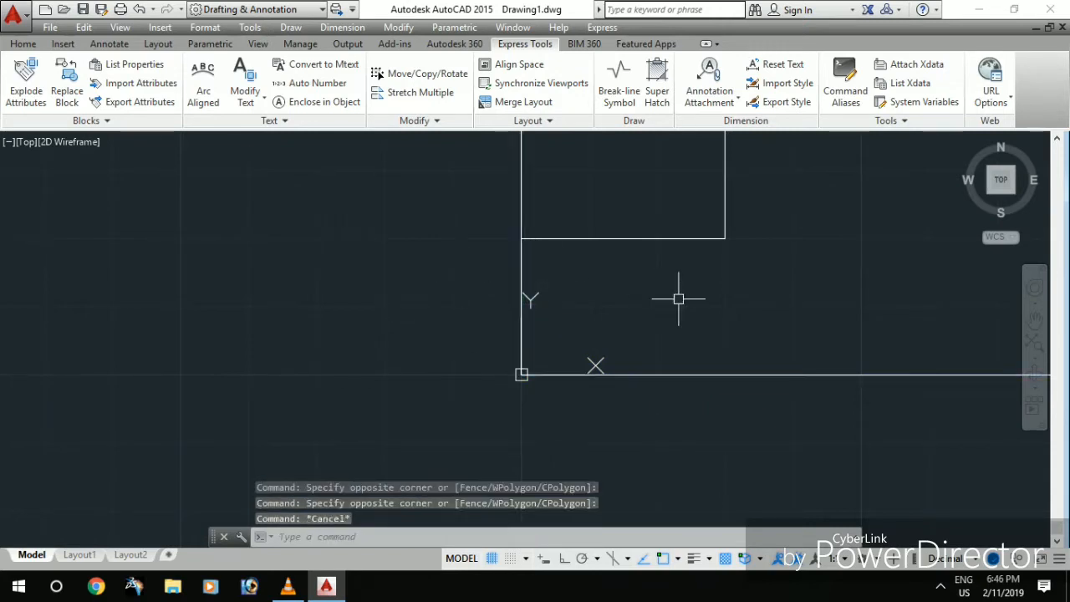
{"action": "scroll", "coordinate": [527, 278], "scroll_direction": "up", "scroll_amount": 4}
{"action": "scroll", "coordinate": [499, 251], "scroll_direction": "down", "scroll_amount": 3}
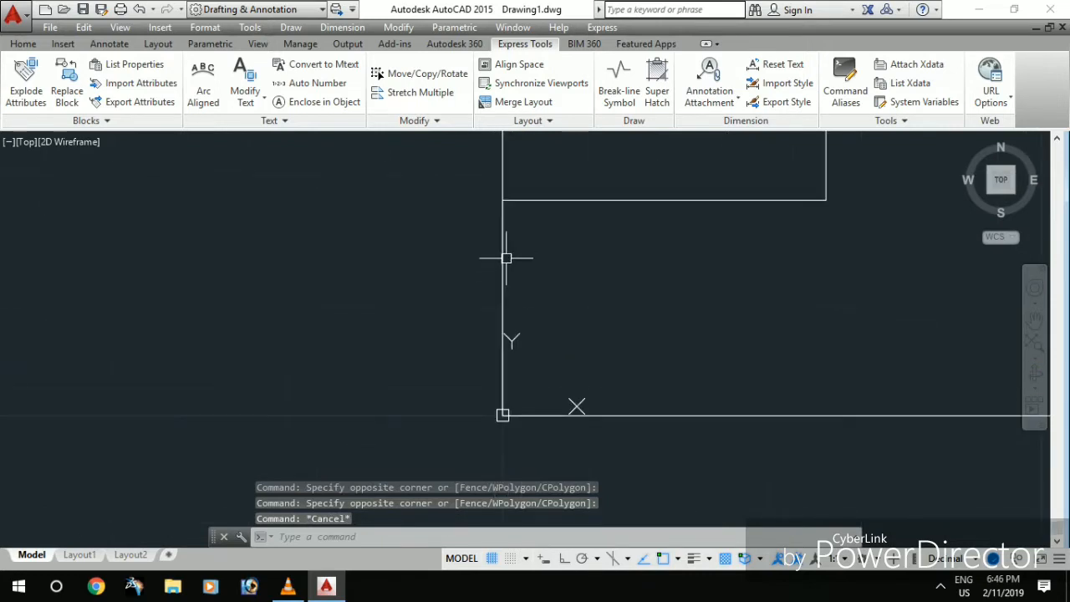
{"action": "middle_click_drag", "start_coordinate": [501, 256], "coordinate": [515, 281]}
{"action": "left_click", "coordinate": [508, 246]}
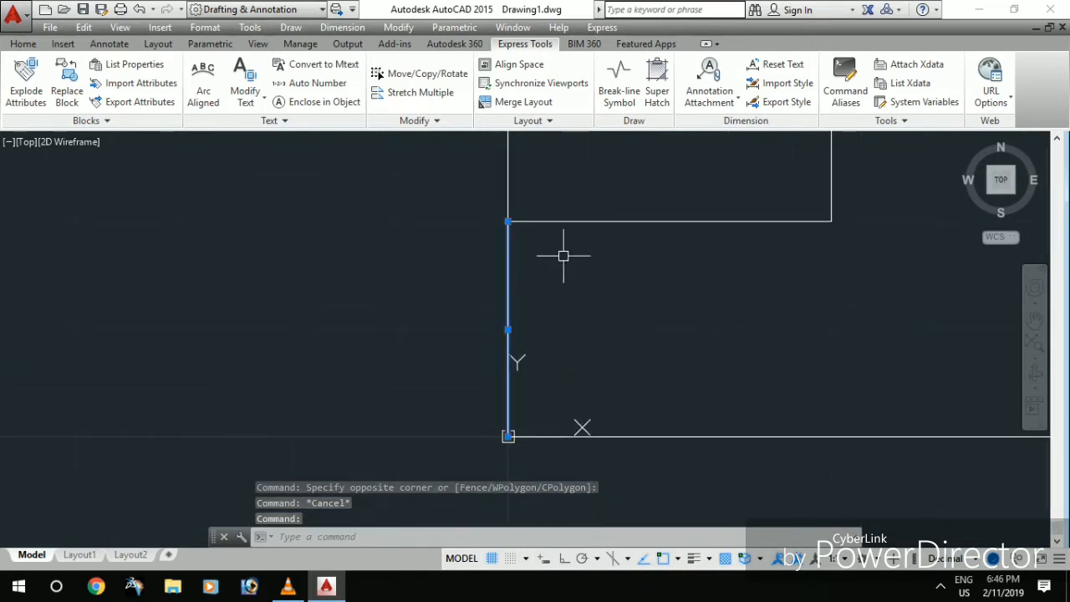
{"action": "key", "text": "Delete"}
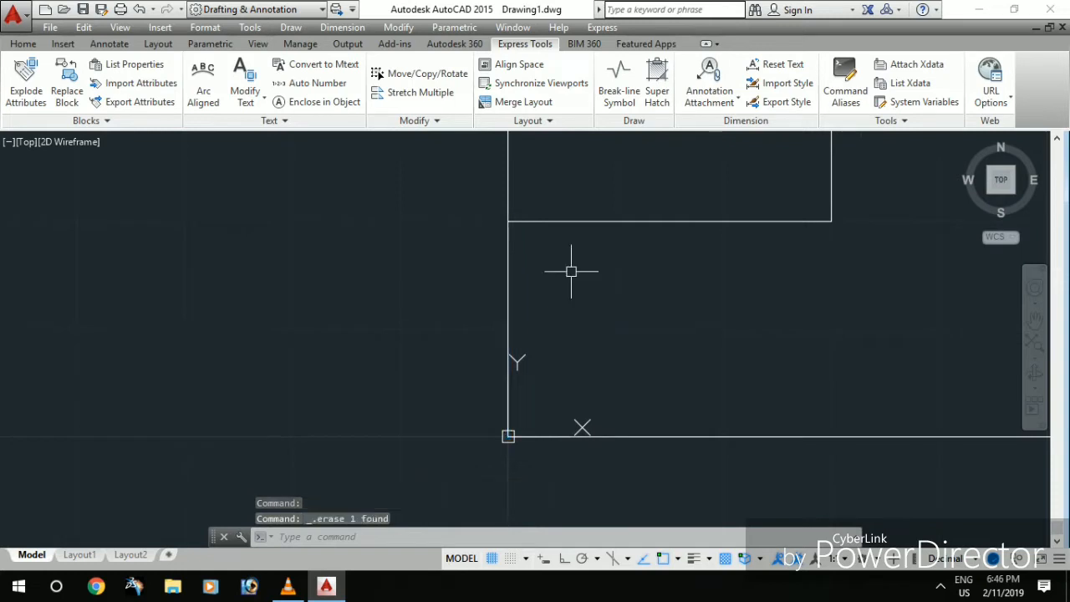
Step: Copy the whole stepped profile and paste a duplicate to the right of the original
{"action": "scroll", "coordinate": [634, 303], "scroll_direction": "down", "scroll_amount": 5}
{"action": "middle_click_drag", "start_coordinate": [674, 296], "coordinate": [600, 328]}
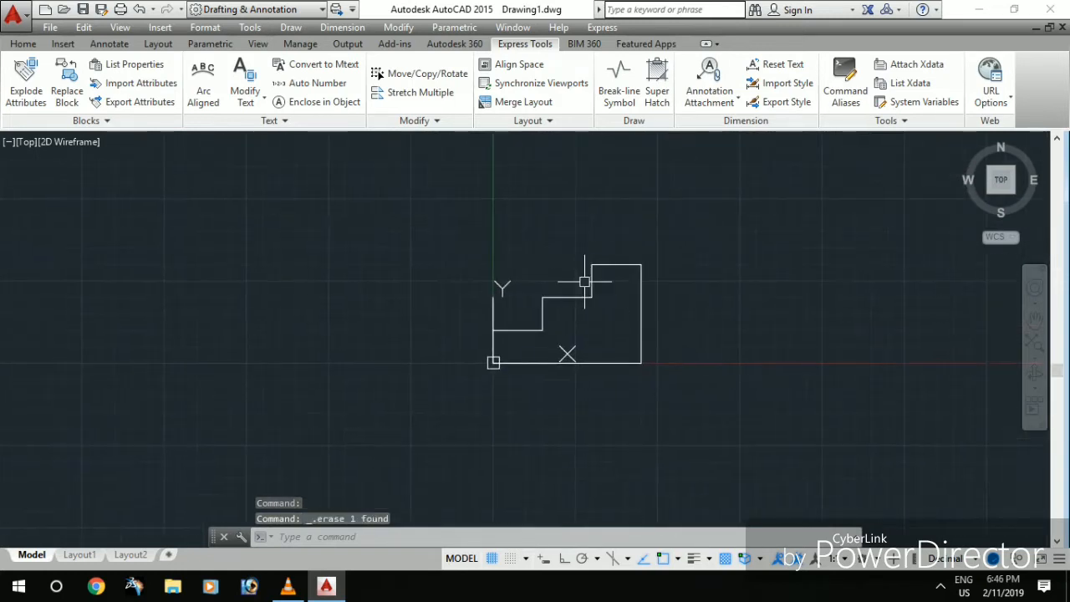
{"action": "left_click", "coordinate": [704, 243]}
{"action": "left_click", "coordinate": [448, 399]}
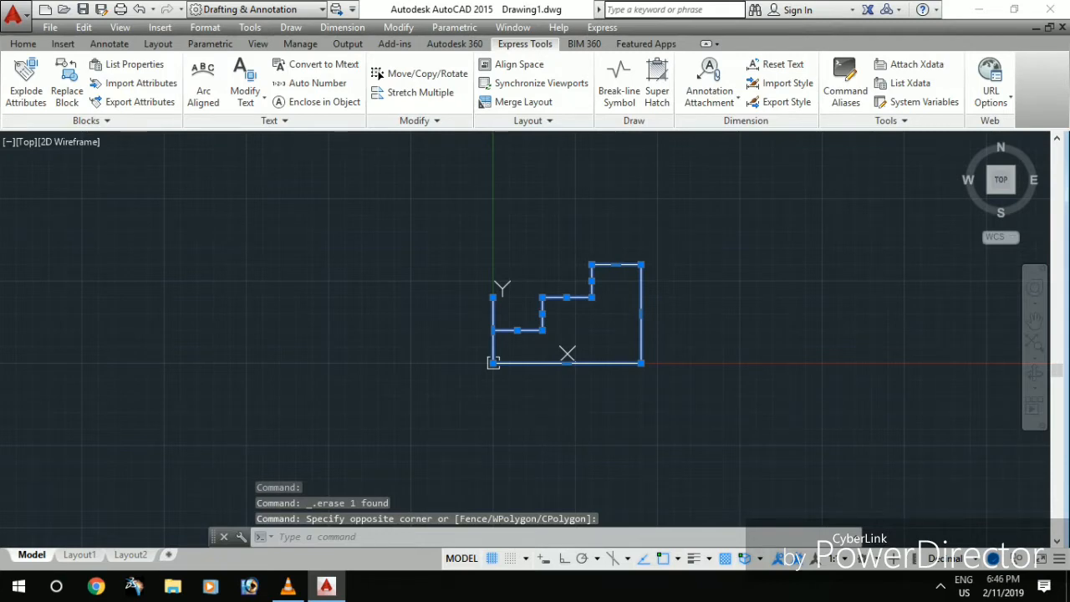
{"action": "key", "text": "ctrl+c"}
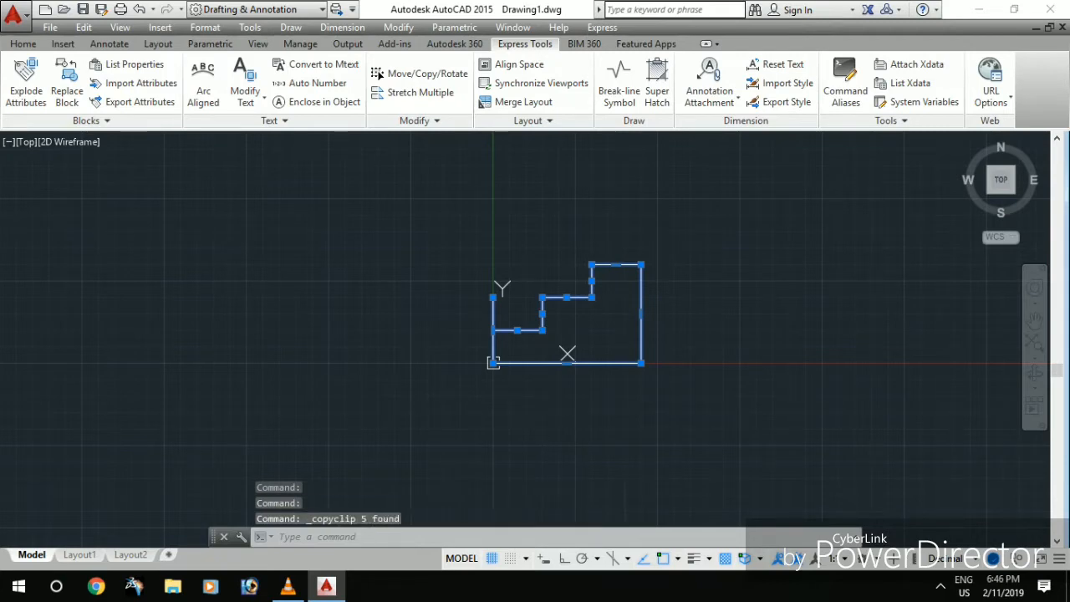
{"action": "key", "text": "ctrl+v"}
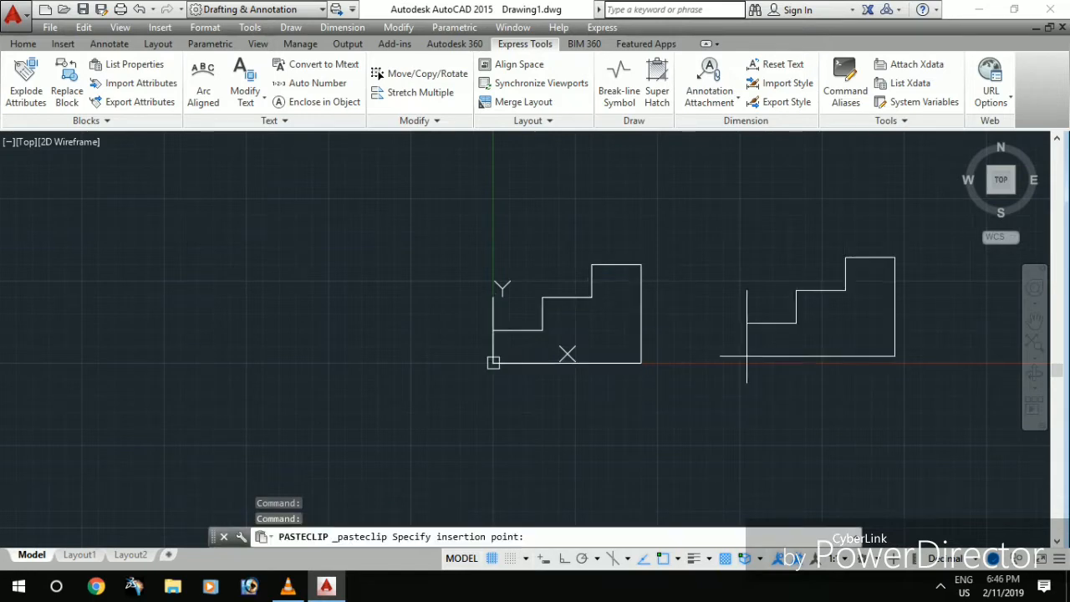
{"action": "left_click", "coordinate": [693, 347]}
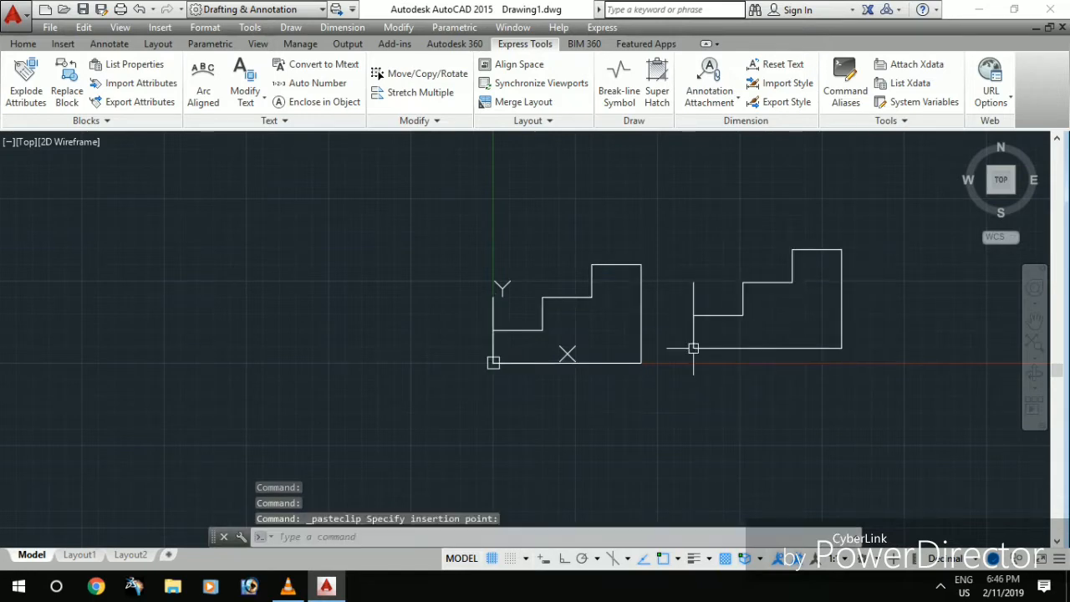
{"action": "left_click", "coordinate": [707, 283]}
{"action": "left_click", "coordinate": [647, 302]}
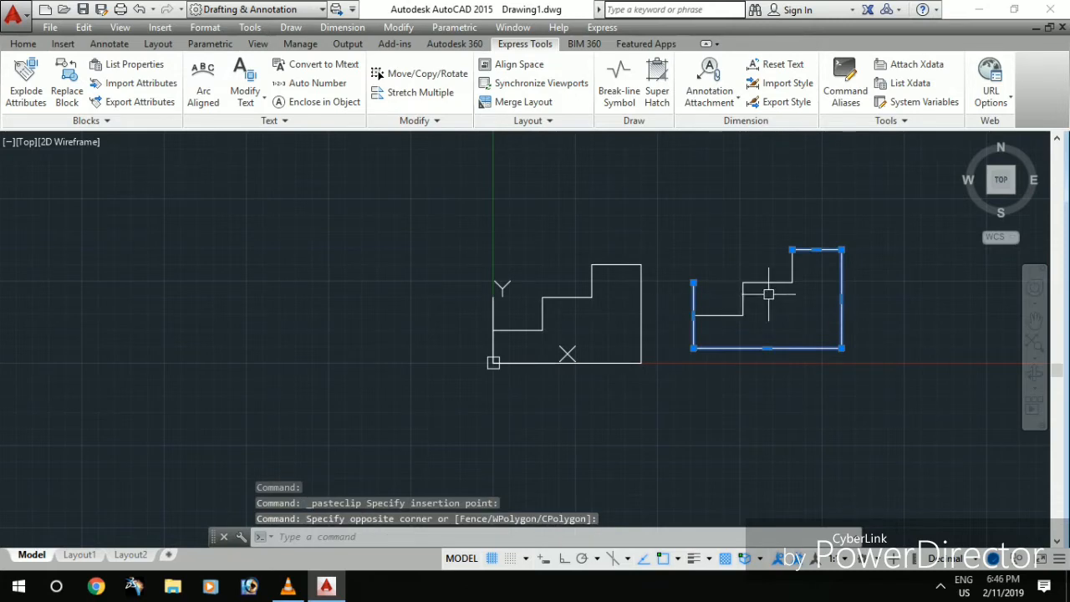
{"action": "key", "text": "Escape"}
{"action": "key", "text": "Escape"}
Step: Trim the duplicate profile's left edge above the lowest step and delete the leftover vertical piece
{"action": "type", "text": "tr"}
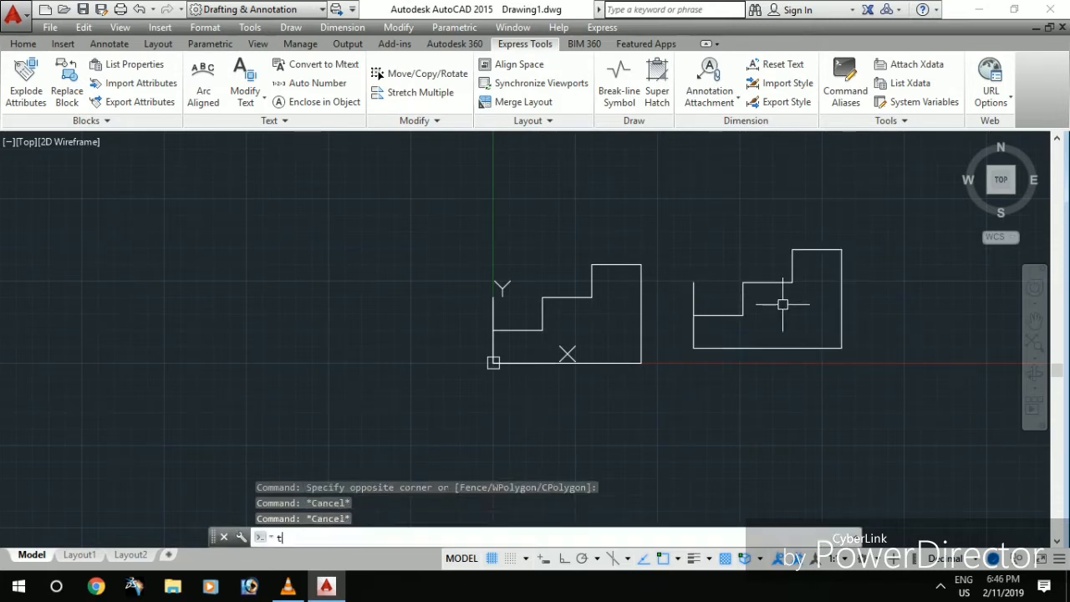
{"action": "key", "text": "Return"}
{"action": "key", "text": "Return"}
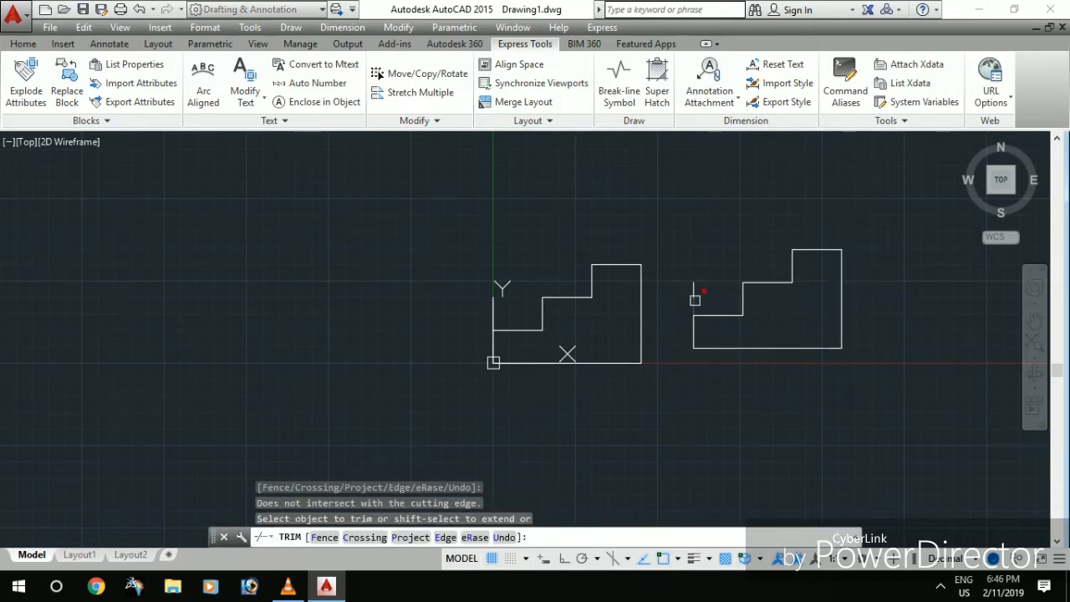
{"action": "left_click", "coordinate": [692, 296]}
{"action": "key", "text": "Escape"}
{"action": "left_click", "coordinate": [697, 278]}
{"action": "left_click", "coordinate": [691, 286]}
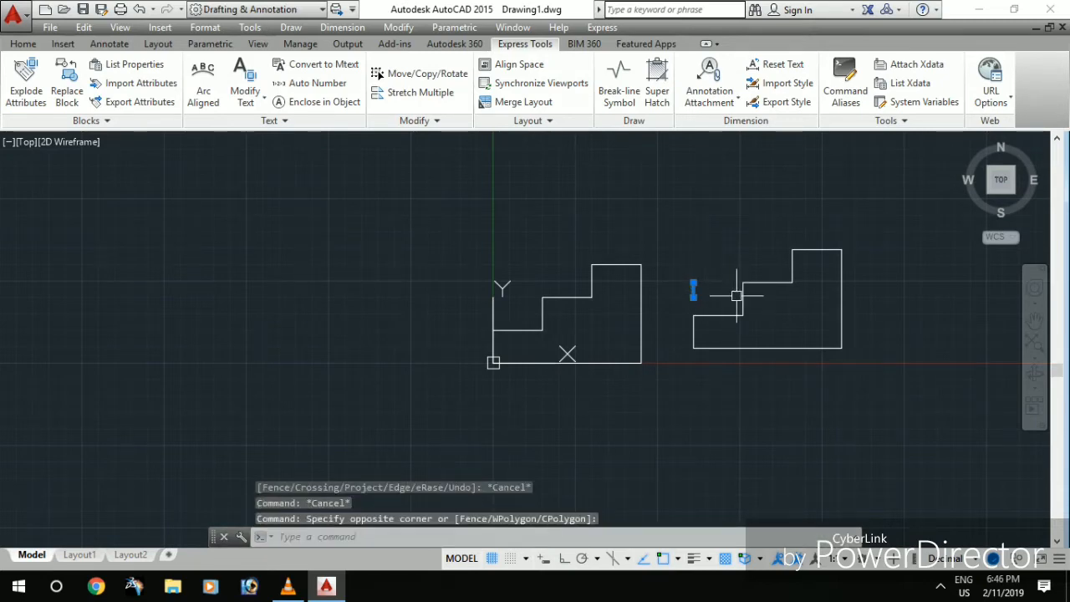
{"action": "key", "text": "Delete"}
Step: Trim the original profile's left edge above the lowest step and erase the remaining vertical piece
{"action": "type", "text": "tr"}
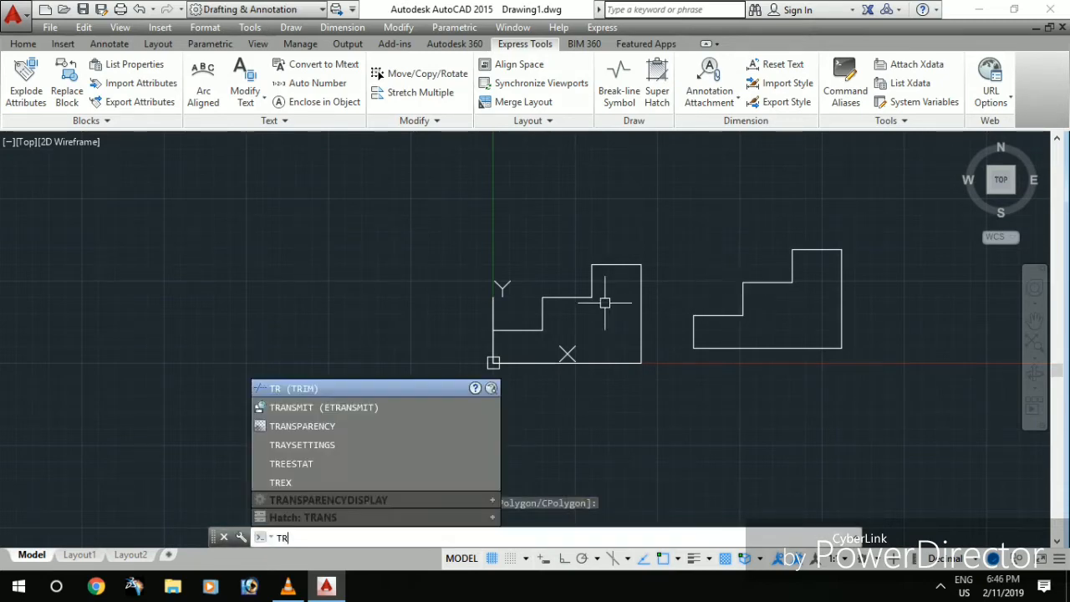
{"action": "key", "text": "Return"}
{"action": "key", "text": "Return"}
{"action": "left_click", "coordinate": [514, 303]}
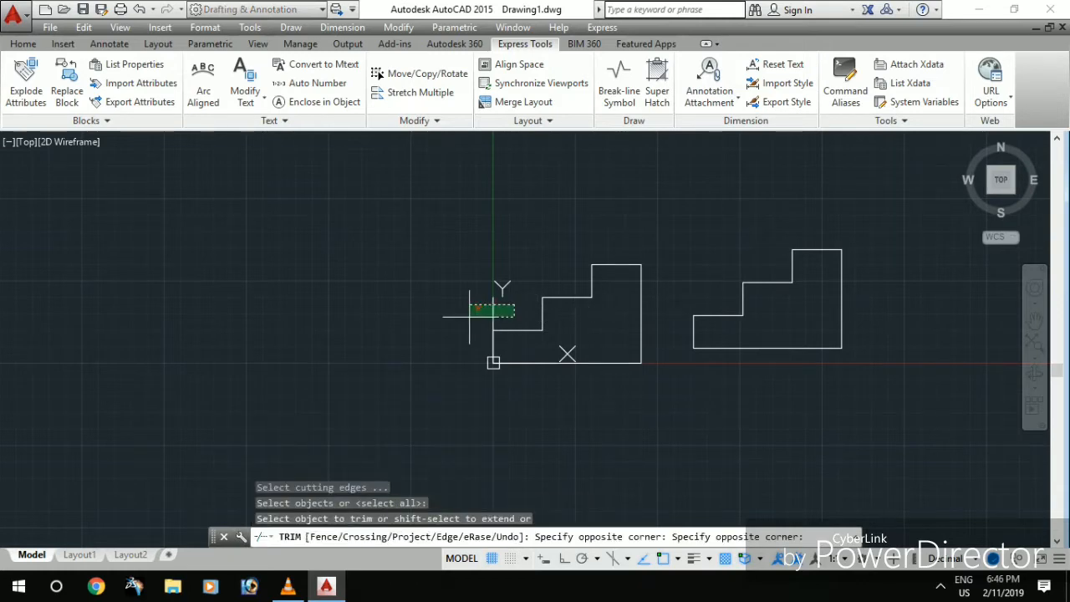
{"action": "left_click", "coordinate": [467, 320]}
{"action": "key", "text": "Escape"}
{"action": "key", "text": "Escape"}
{"action": "left_click", "coordinate": [506, 310]}
{"action": "left_click", "coordinate": [482, 304]}
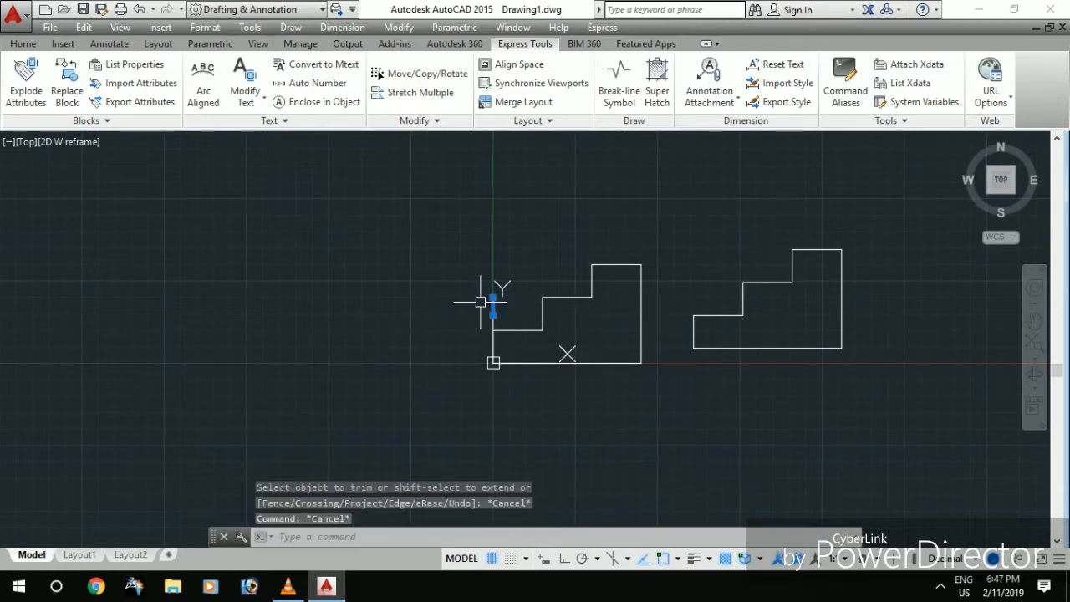
{"action": "key", "text": "Delete"}
Step: Copy the cleaned-up duplicate profile and paste another copy to the right of it
{"action": "middle_click_drag", "start_coordinate": [736, 330], "coordinate": [690, 344]}
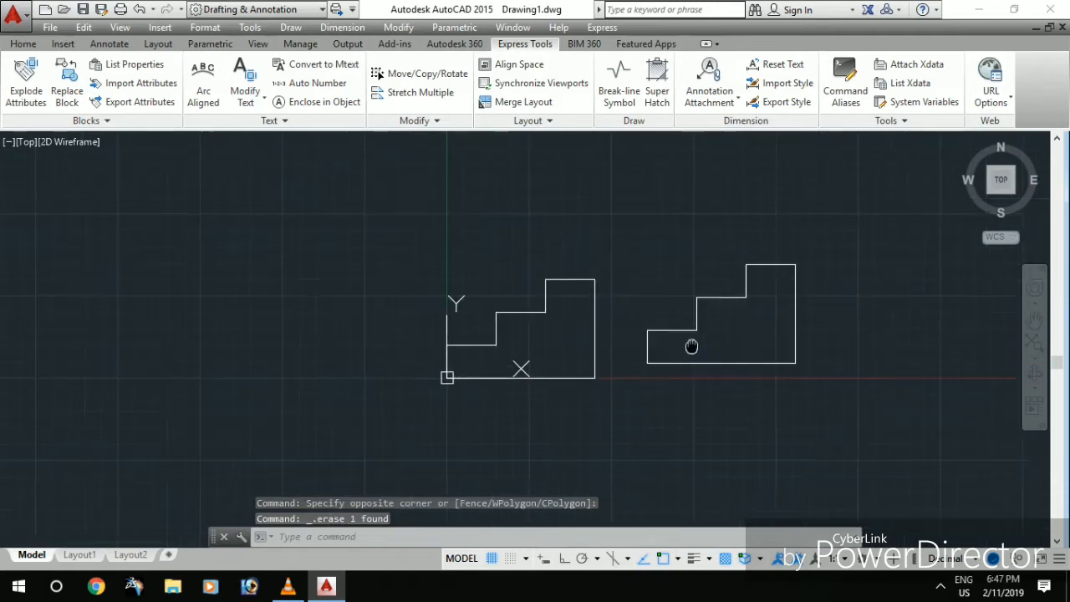
{"action": "left_click", "coordinate": [841, 256]}
{"action": "left_click", "coordinate": [637, 381]}
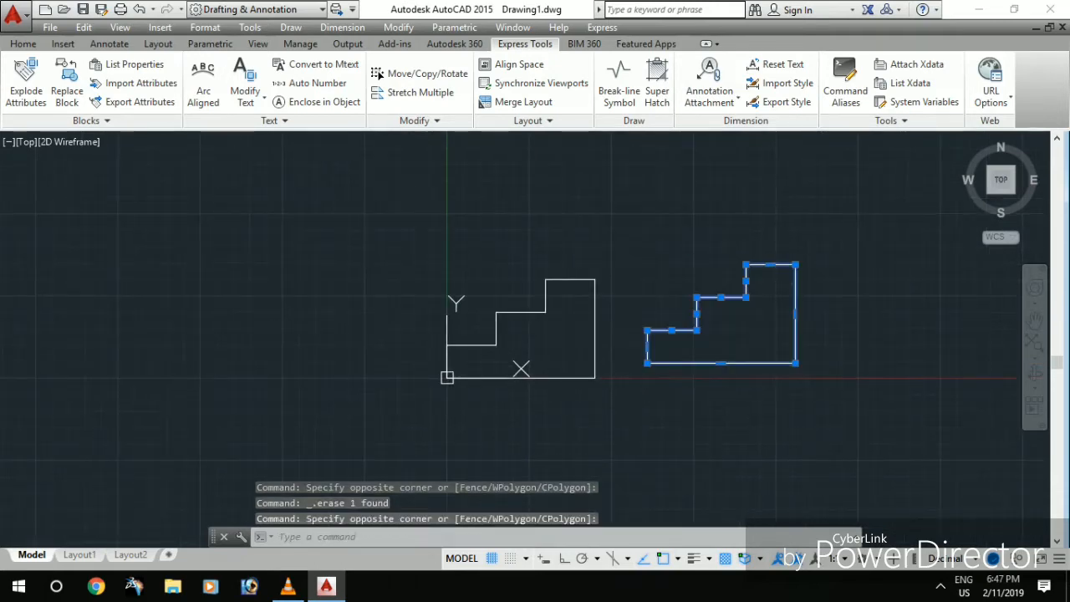
{"action": "key", "text": "ctrl+c"}
{"action": "key", "text": "ctrl+v"}
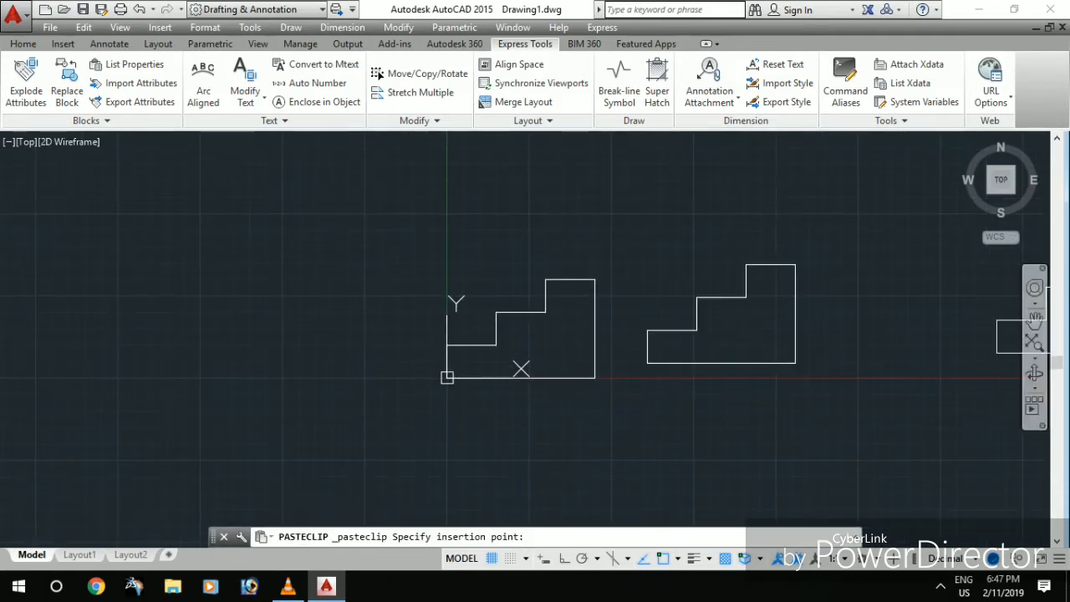
{"action": "middle_click_drag", "start_coordinate": [802, 432], "coordinate": [710, 420]}
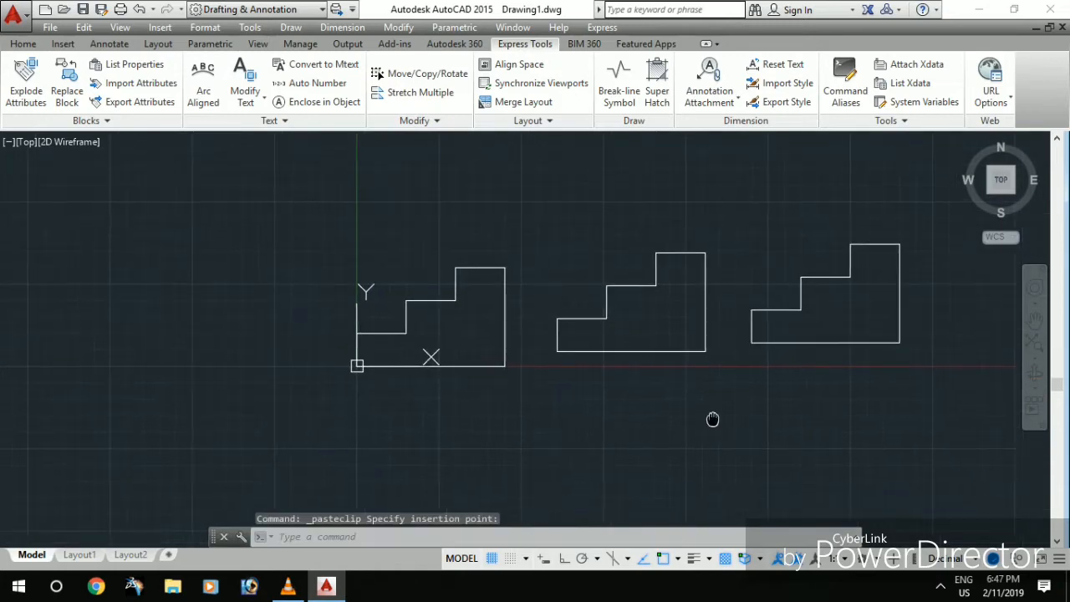
Step: Add a linear dimension to the original profile's top horizontal edge, placing the dimension line above it
{"action": "scroll", "coordinate": [605, 389], "scroll_direction": "up", "scroll_amount": 2}
{"action": "scroll", "coordinate": [656, 372], "scroll_direction": "down", "scroll_amount": 2}
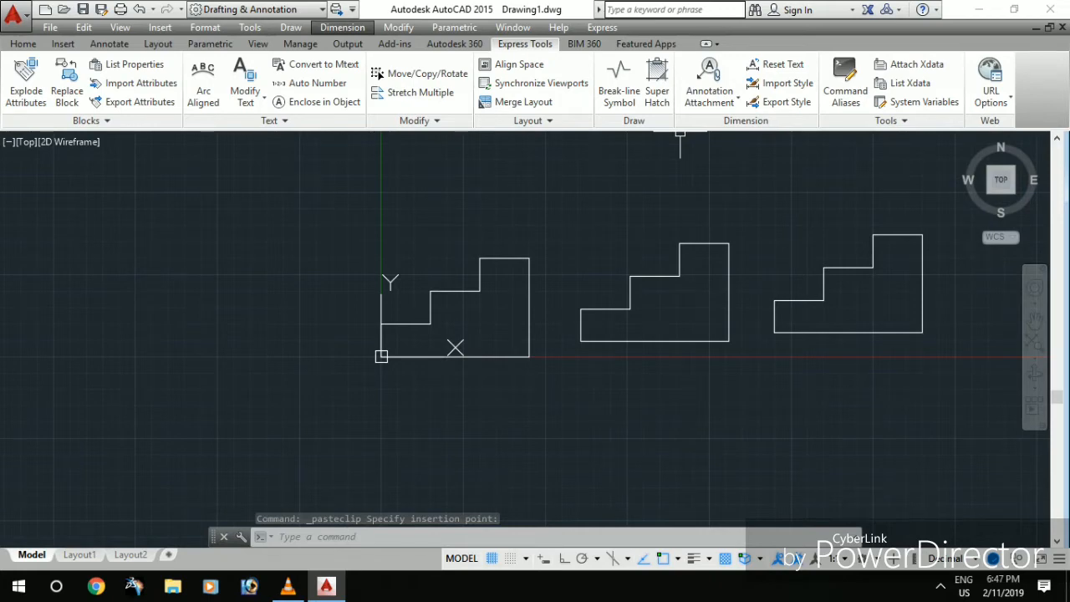
{"action": "left_click", "coordinate": [342, 27]}
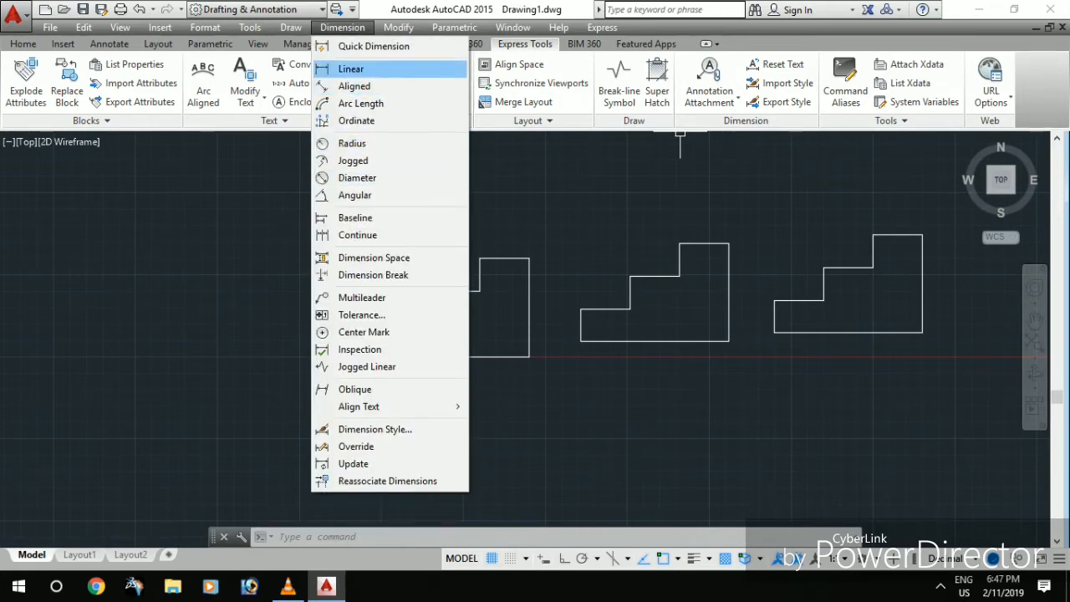
{"action": "left_click", "coordinate": [390, 70]}
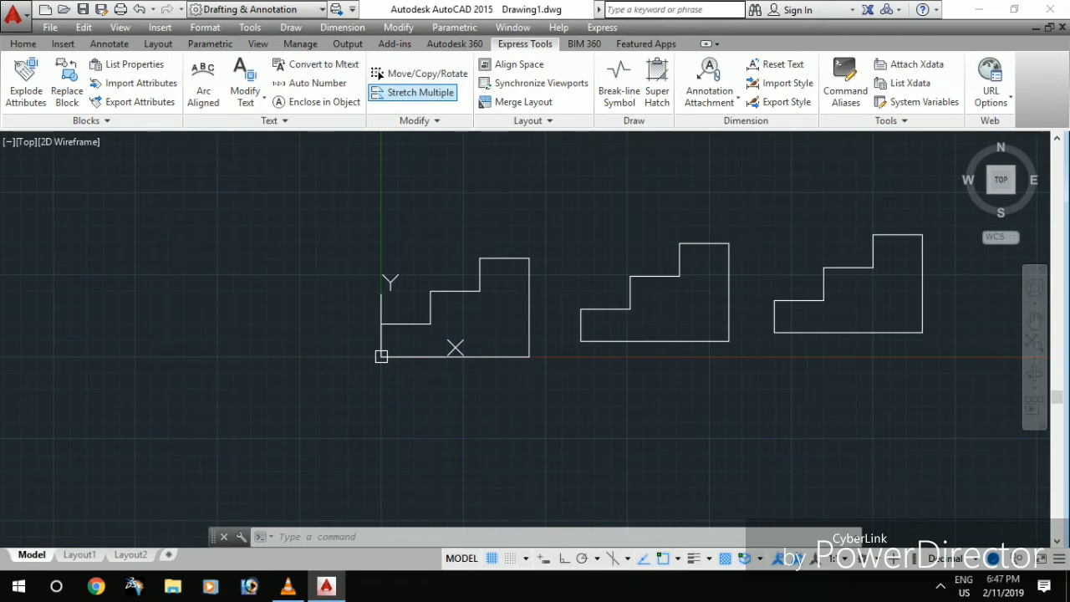
{"action": "left_click", "coordinate": [528, 258]}
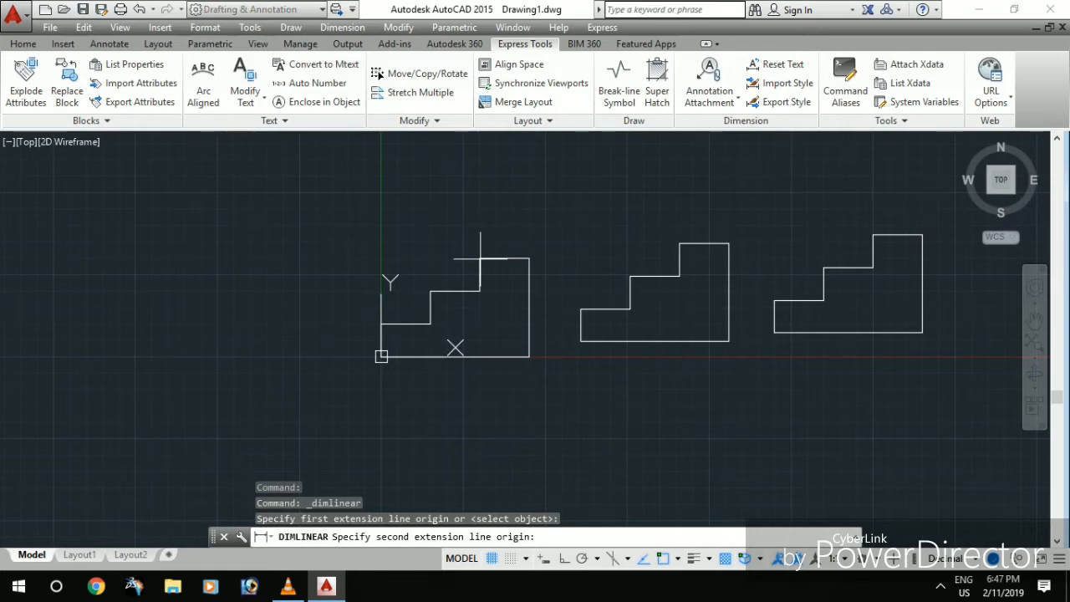
{"action": "left_click", "coordinate": [480, 259]}
{"action": "scroll", "coordinate": [502, 167], "scroll_direction": "up", "scroll_amount": 4}
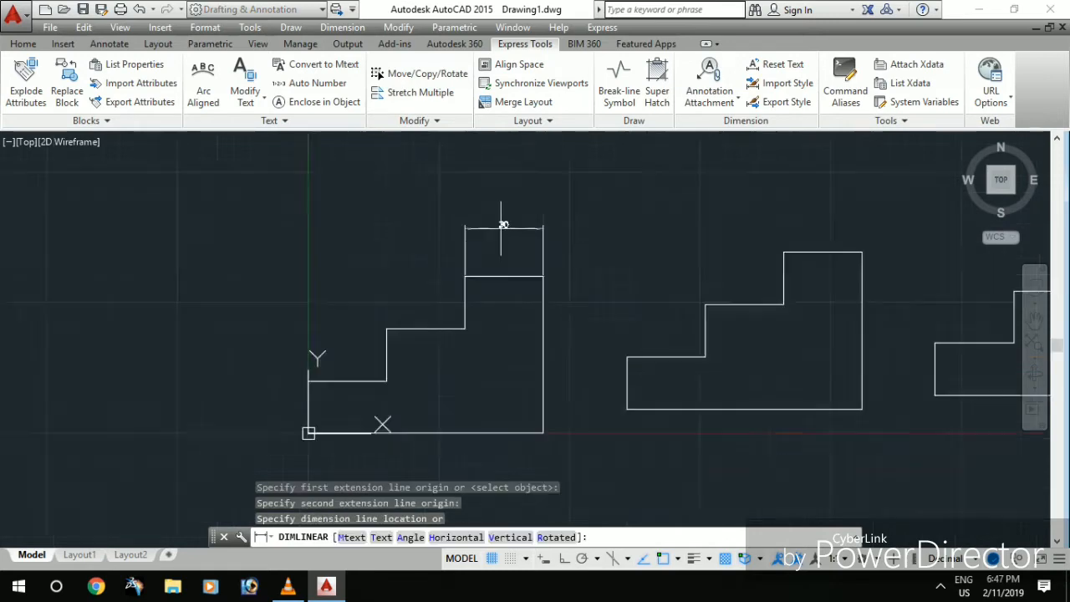
{"action": "left_click", "coordinate": [494, 263]}
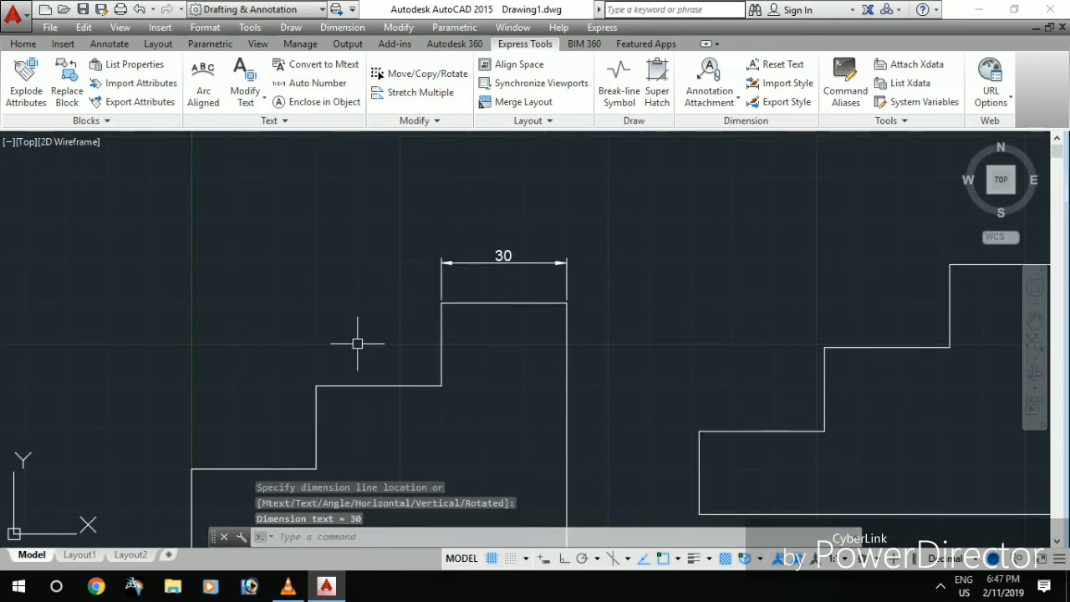
Step: Add a linear dimension to the middle tread of the original profile, placed above the tread
{"action": "middle_click_drag", "start_coordinate": [359, 341], "coordinate": [430, 270]}
{"action": "key", "text": "Return"}
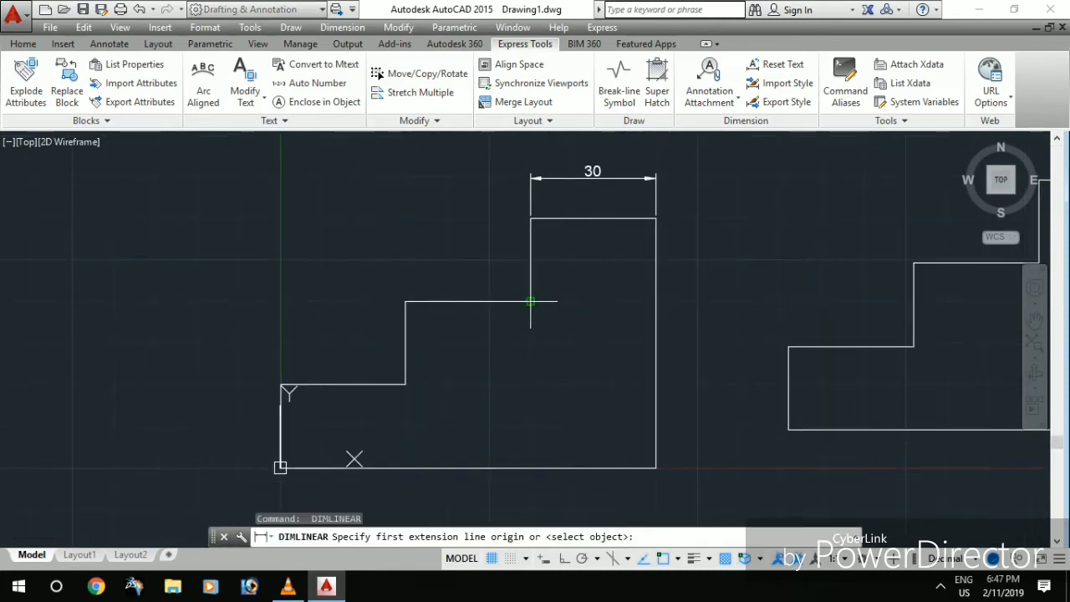
{"action": "left_click", "coordinate": [530, 301]}
{"action": "left_click", "coordinate": [406, 301]}
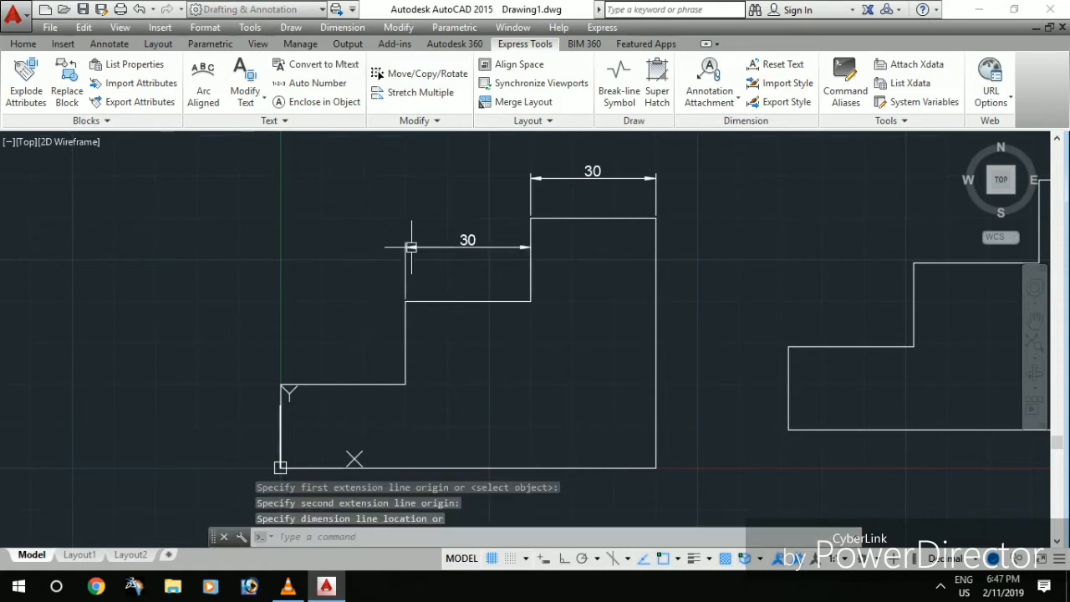
{"action": "left_click", "coordinate": [410, 248]}
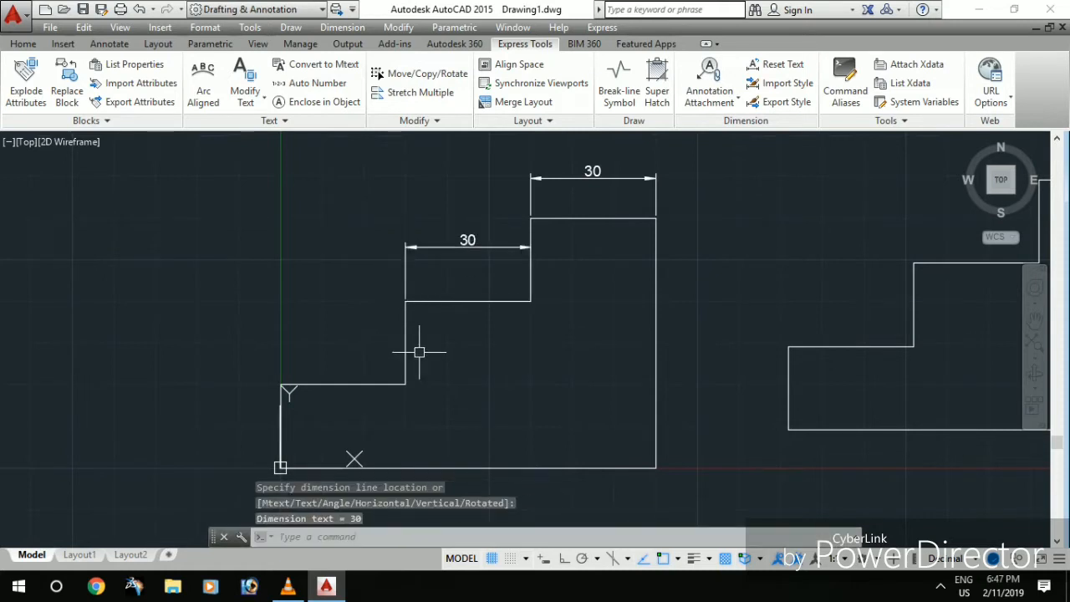
Step: Add a linear dimension to the original profile's lowest tread, with its dimension line level with the middle tread's dimension
{"action": "left_click", "coordinate": [406, 407]}
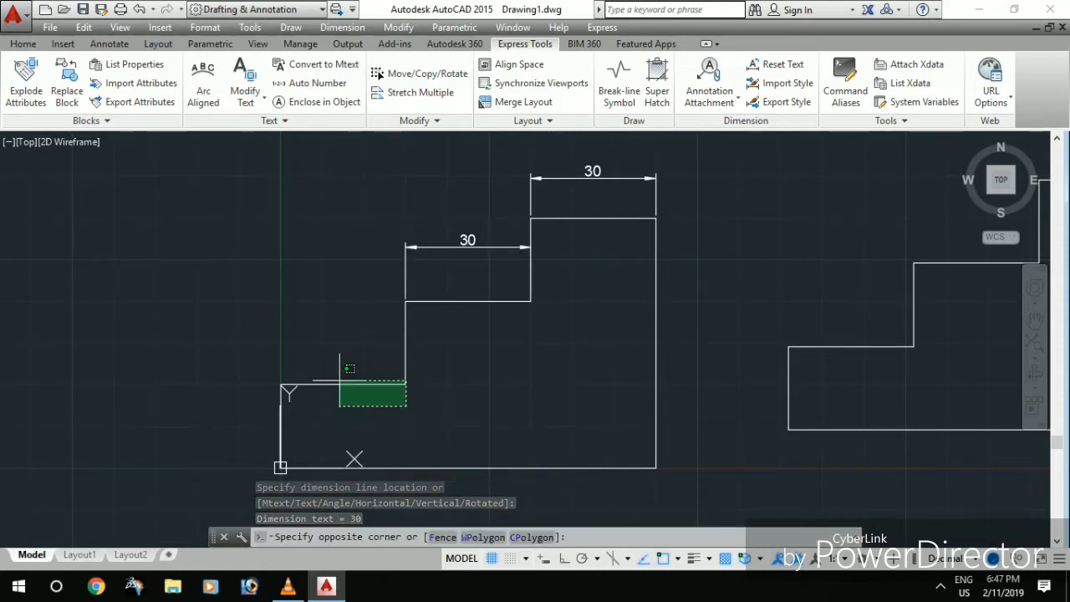
{"action": "left_click", "coordinate": [490, 406]}
{"action": "key", "text": "Return"}
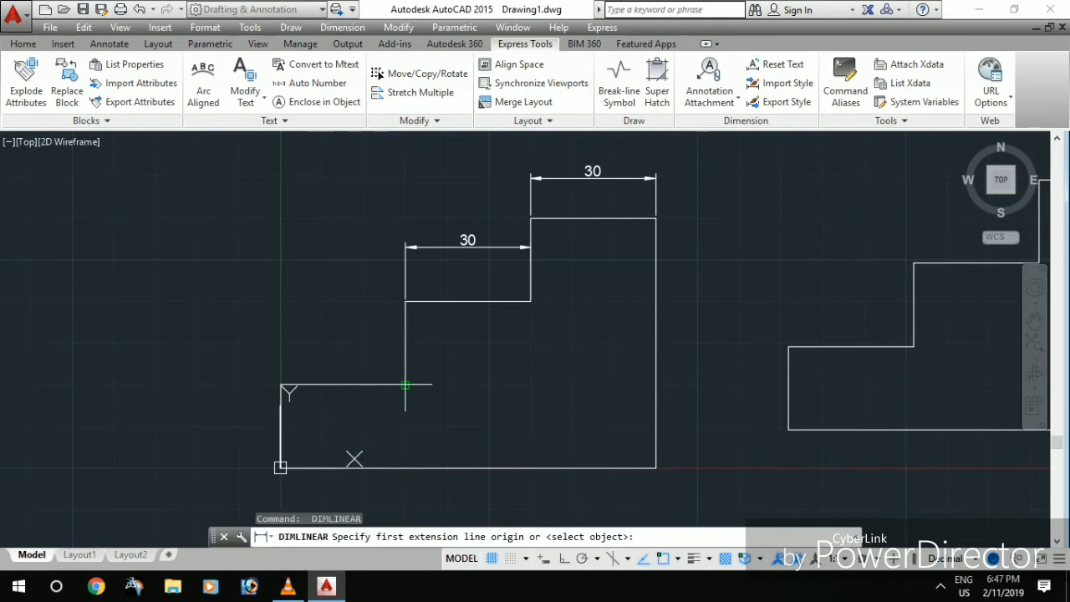
{"action": "left_click", "coordinate": [286, 384]}
{"action": "left_click", "coordinate": [405, 384]}
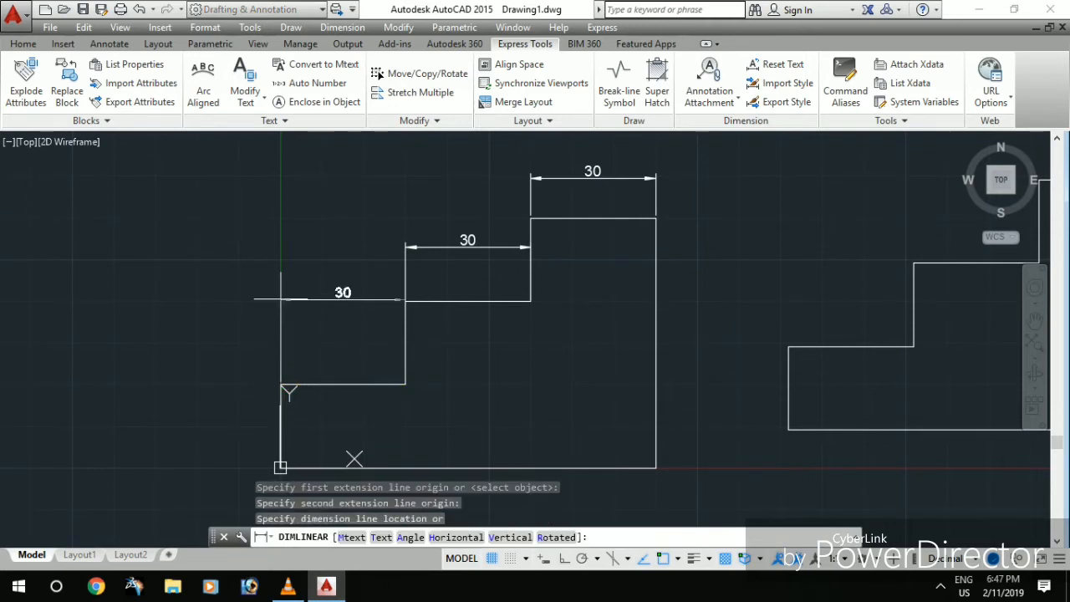
{"action": "left_click", "coordinate": [411, 247]}
Step: Stretch the lowest and middle tread dimensions up so their dimension lines align with the top edge's dimension
{"action": "left_click", "coordinate": [466, 243]}
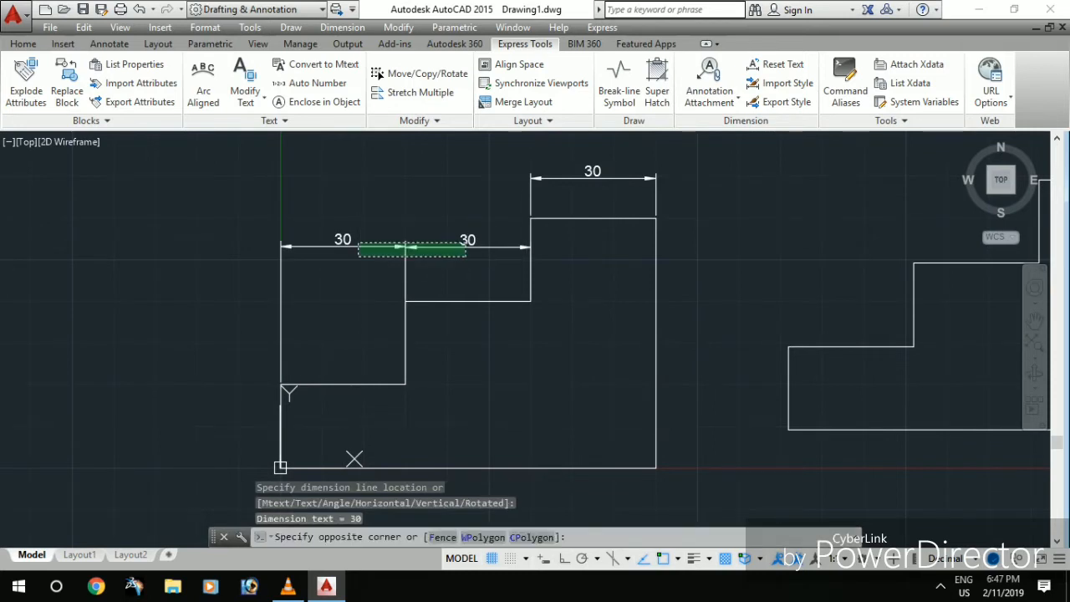
{"action": "left_click", "coordinate": [358, 256]}
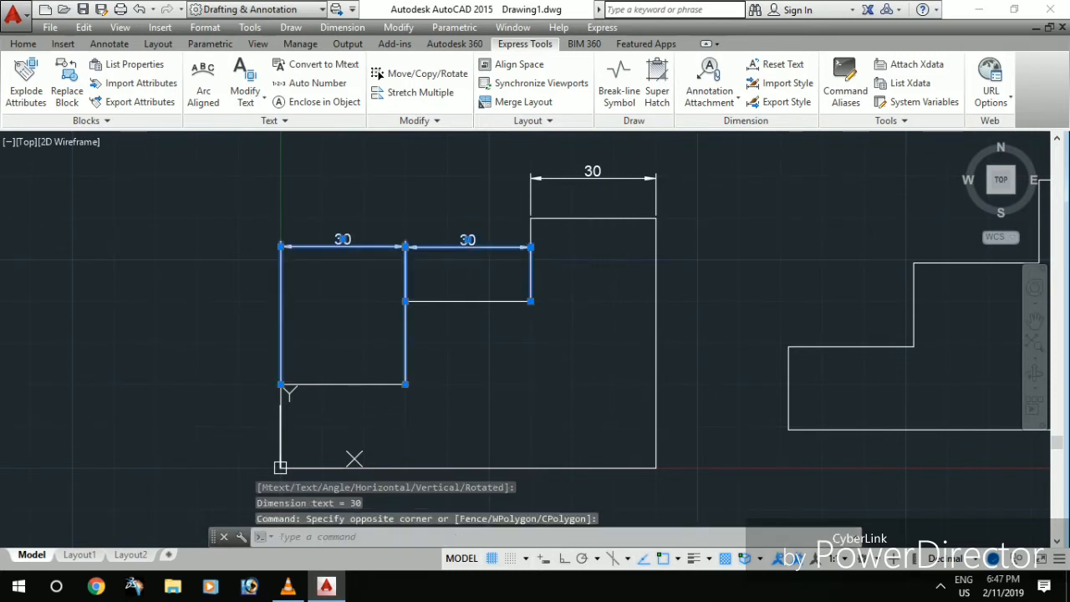
{"action": "left_click", "coordinate": [530, 247]}
{"action": "left_click", "coordinate": [530, 177]}
{"action": "left_click", "coordinate": [407, 246]}
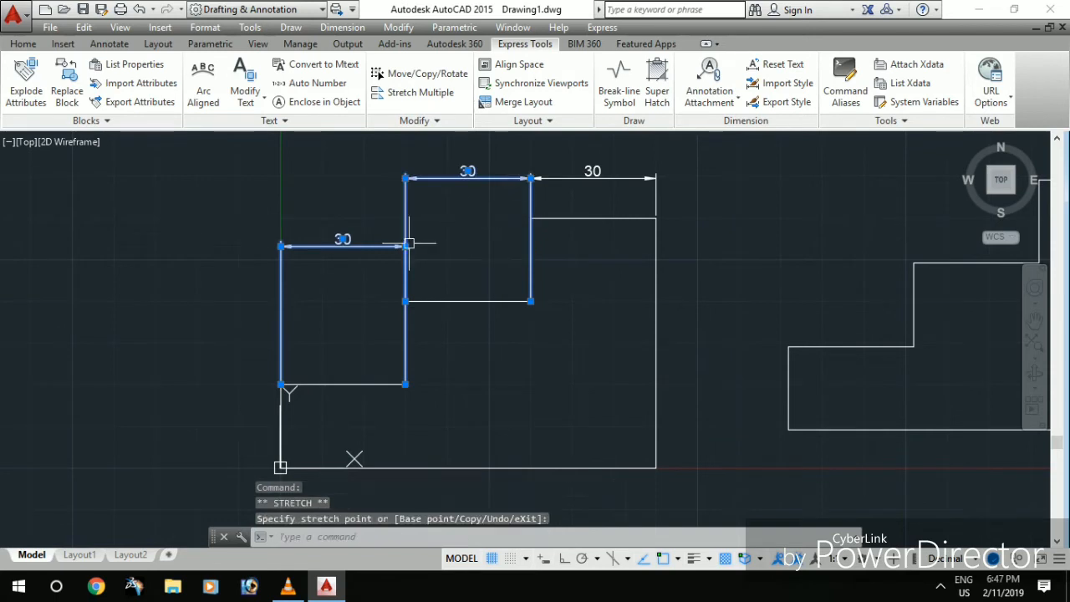
{"action": "left_click", "coordinate": [407, 246]}
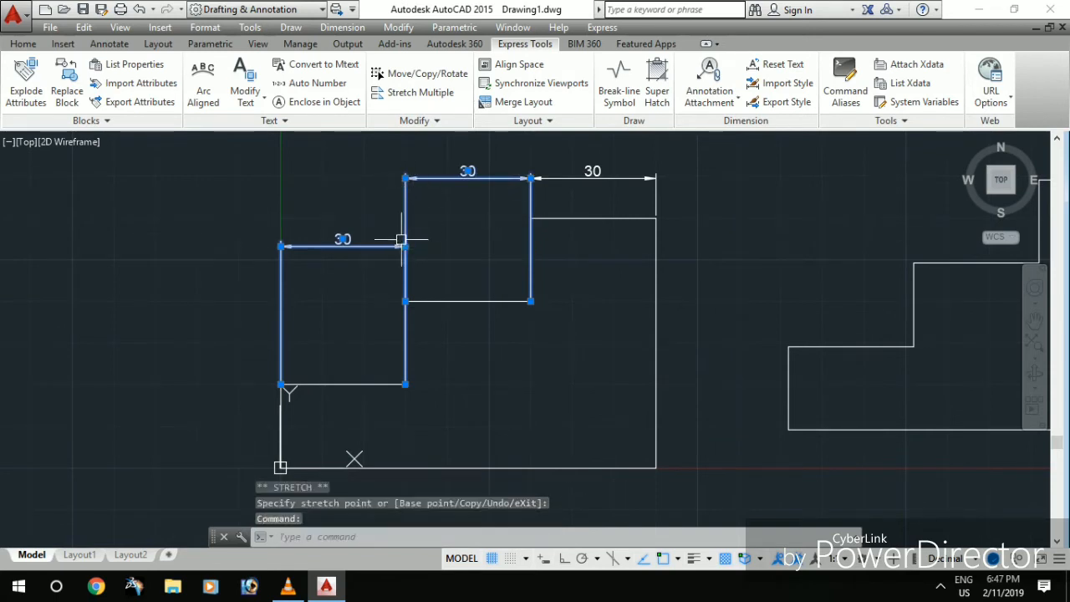
{"action": "left_click", "coordinate": [405, 246]}
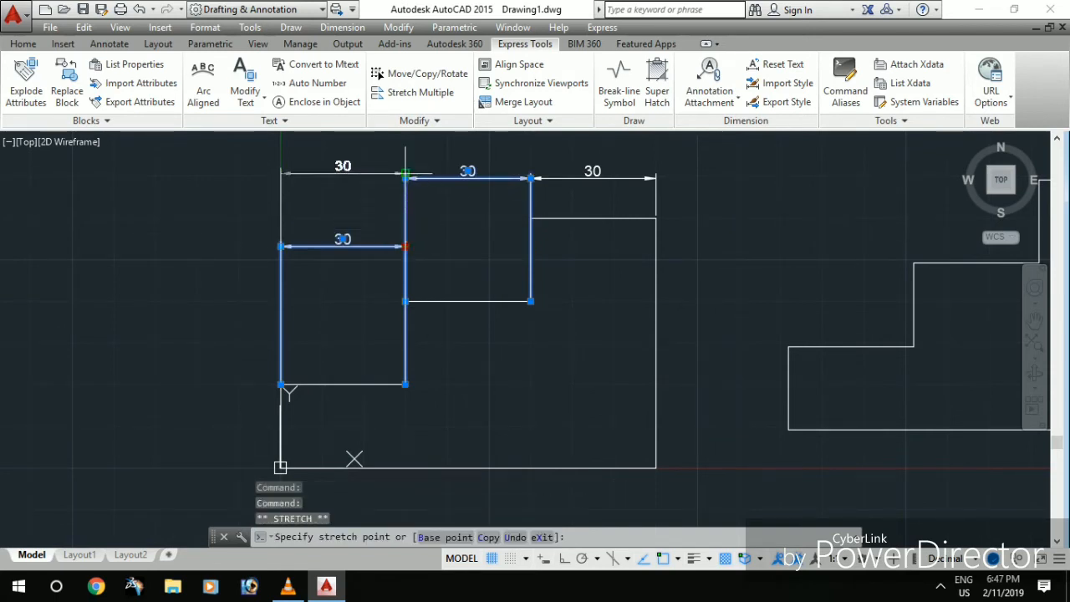
{"action": "left_click", "coordinate": [406, 176]}
{"action": "key", "text": "Escape"}
{"action": "key", "text": "Escape"}
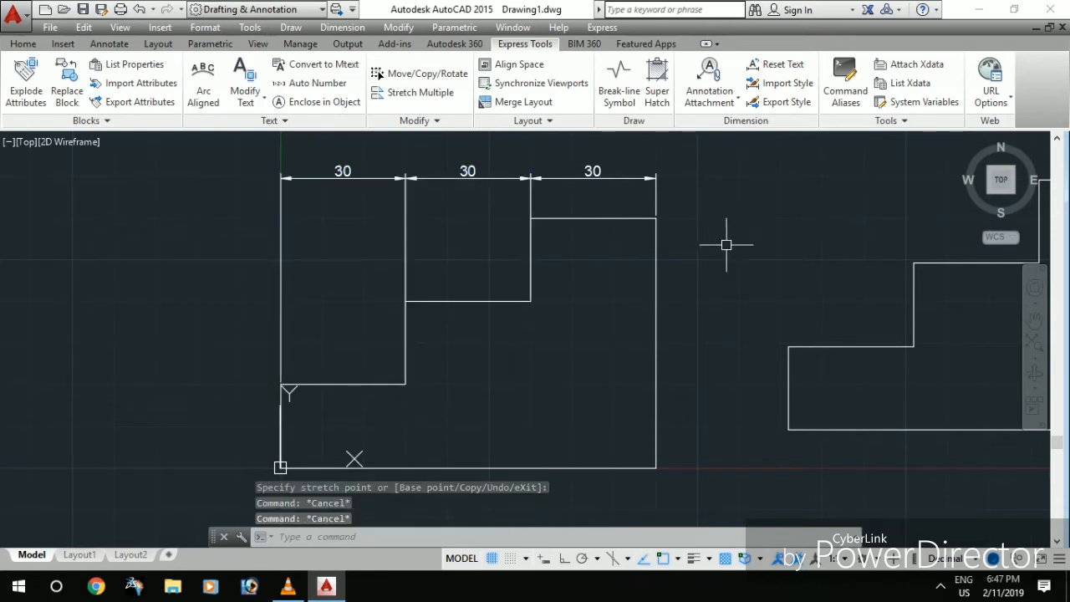
Step: Set the DIMASSOC system variable to 1
{"action": "scroll", "coordinate": [725, 244], "scroll_direction": "down", "scroll_amount": 2}
{"action": "middle_click_drag", "start_coordinate": [717, 246], "coordinate": [538, 297]}
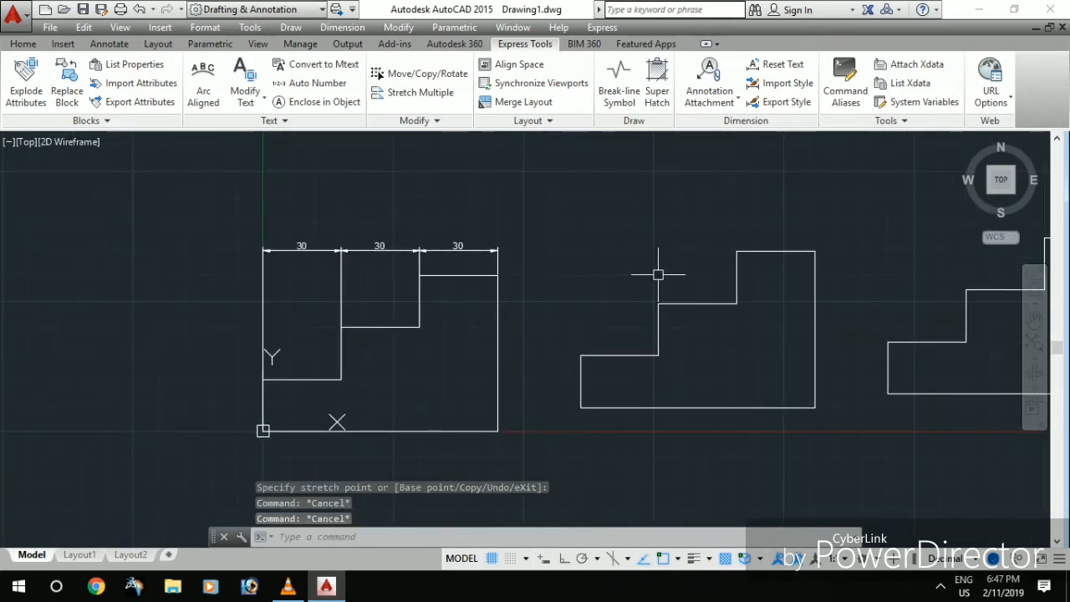
{"action": "type", "text": "dim"}
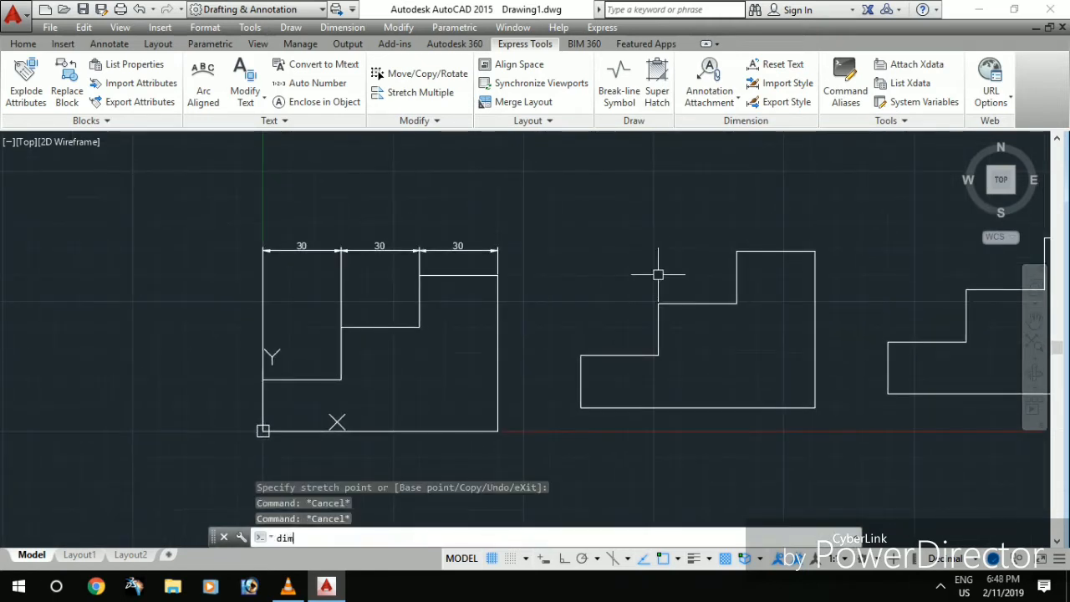
{"action": "type", "text": "a"}
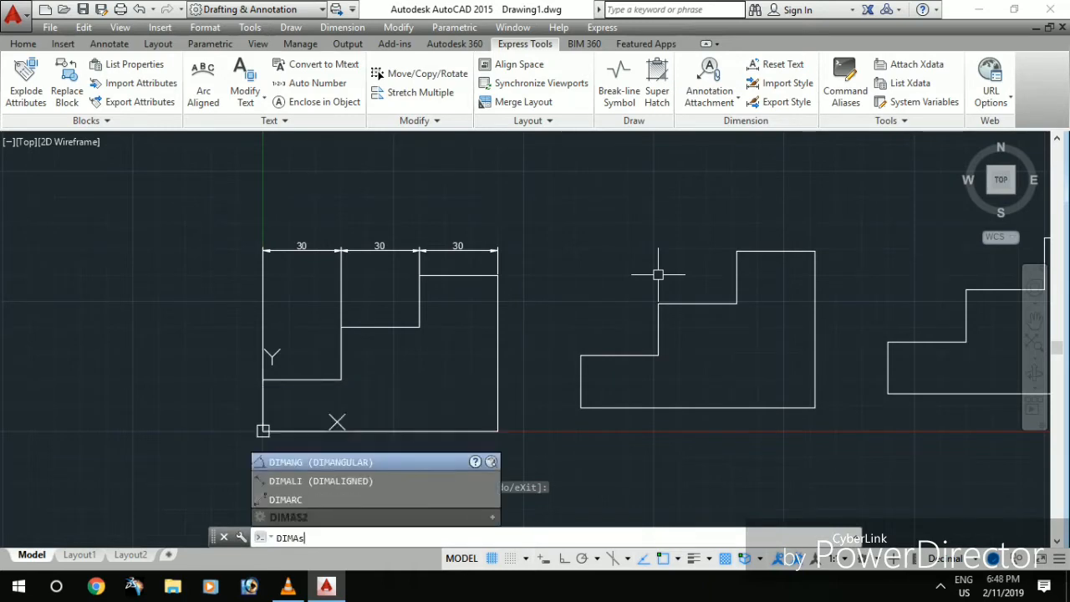
{"action": "type", "text": "s"}
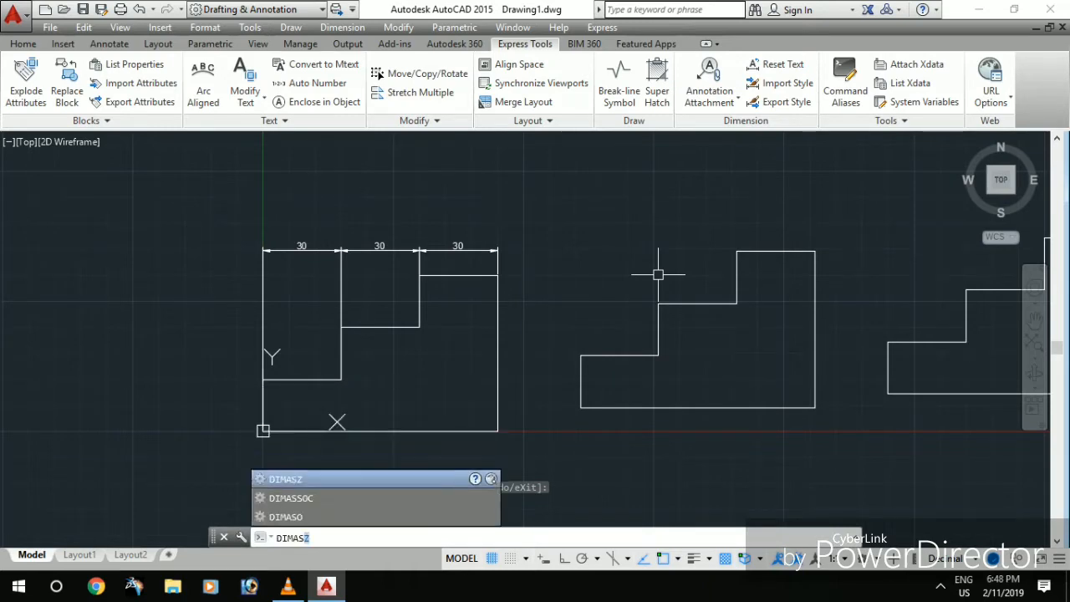
{"action": "type", "text": "s"}
{"action": "key", "text": "Return"}
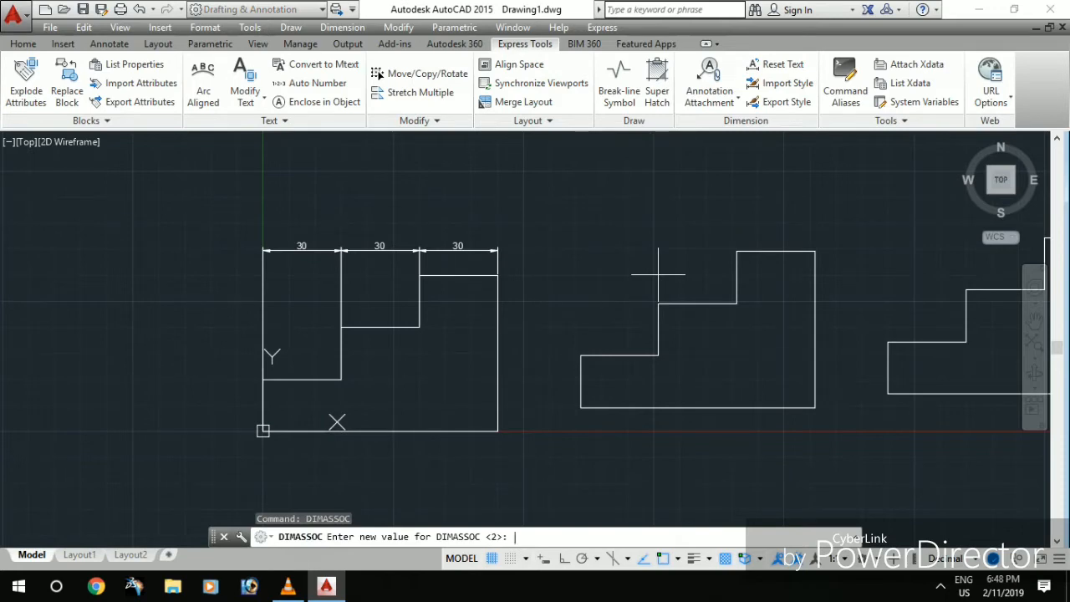
{"action": "key", "text": "Return"}
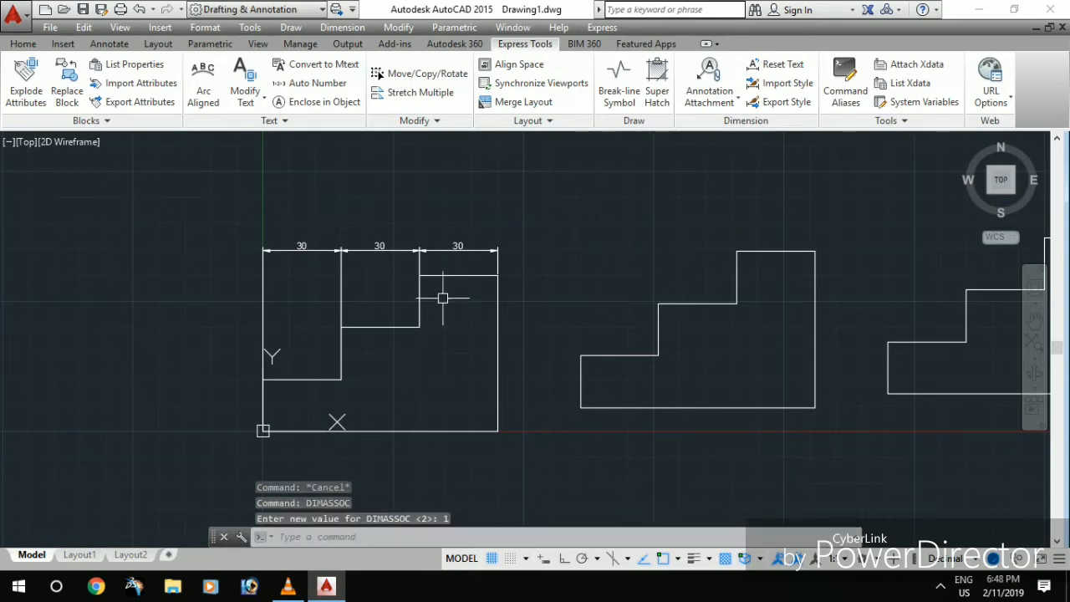
{"action": "middle_click_drag", "start_coordinate": [752, 301], "coordinate": [597, 324]}
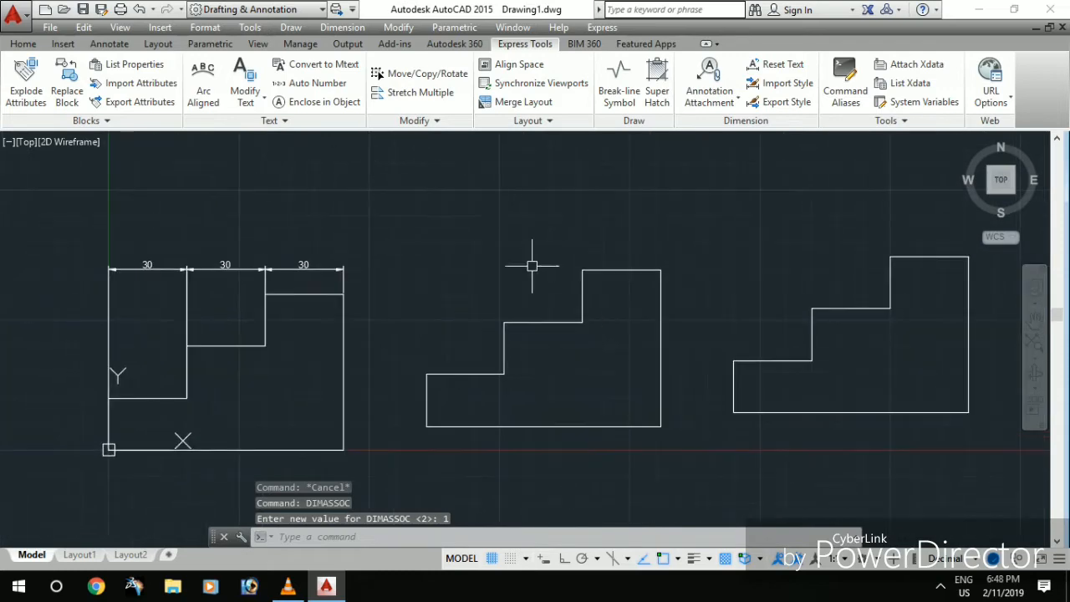
{"action": "type", "text": "b"}
{"action": "key", "text": "Escape"}
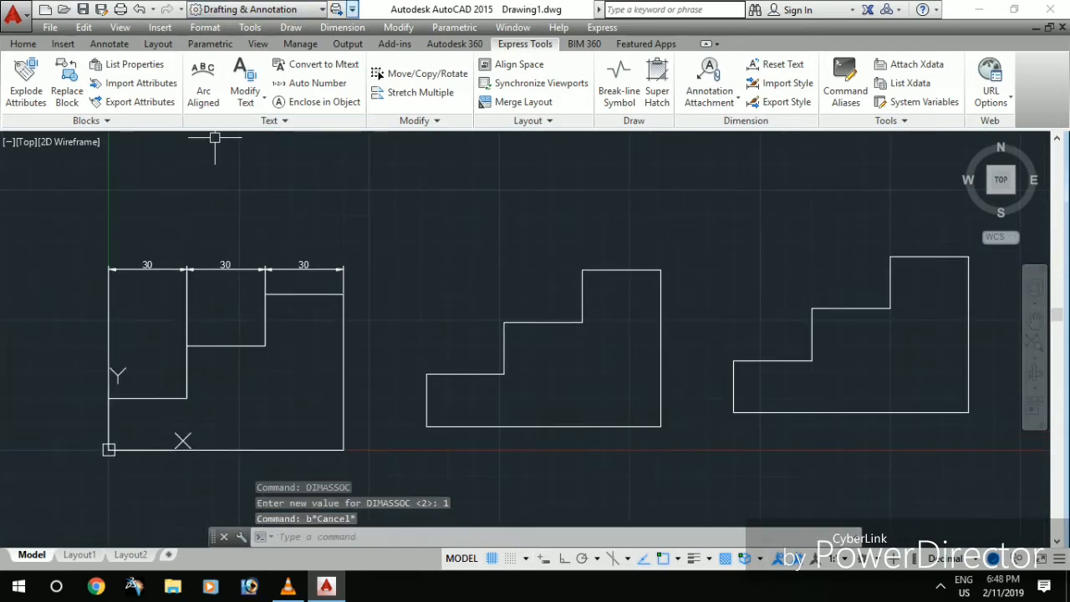
{"action": "key", "text": "alt+n"}
{"action": "left_click", "coordinate": [374, 46]}
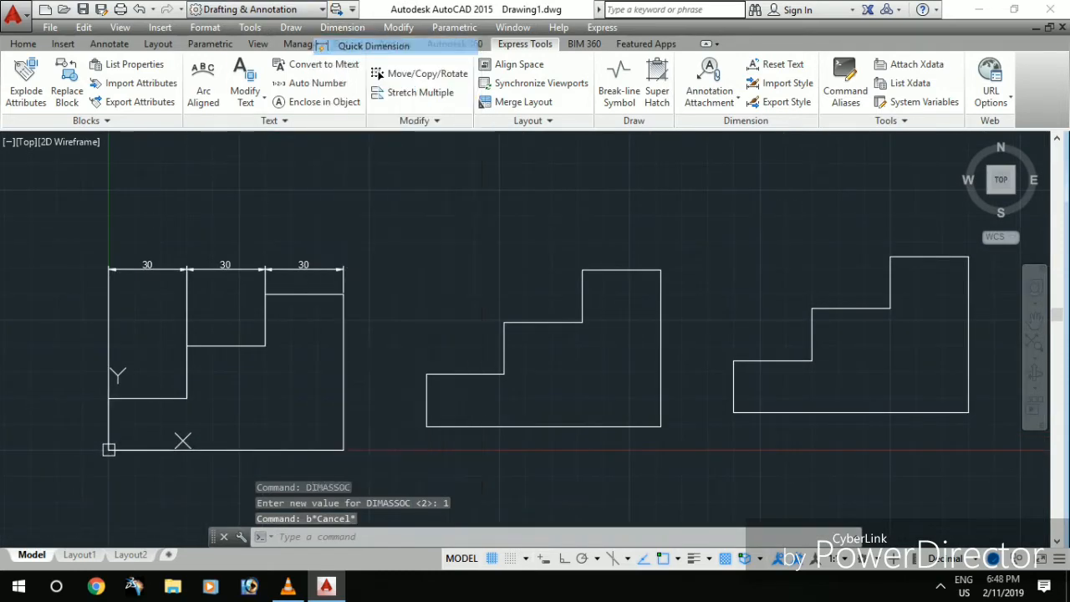
{"action": "left_click", "coordinate": [634, 267]}
{"action": "key", "text": "Escape"}
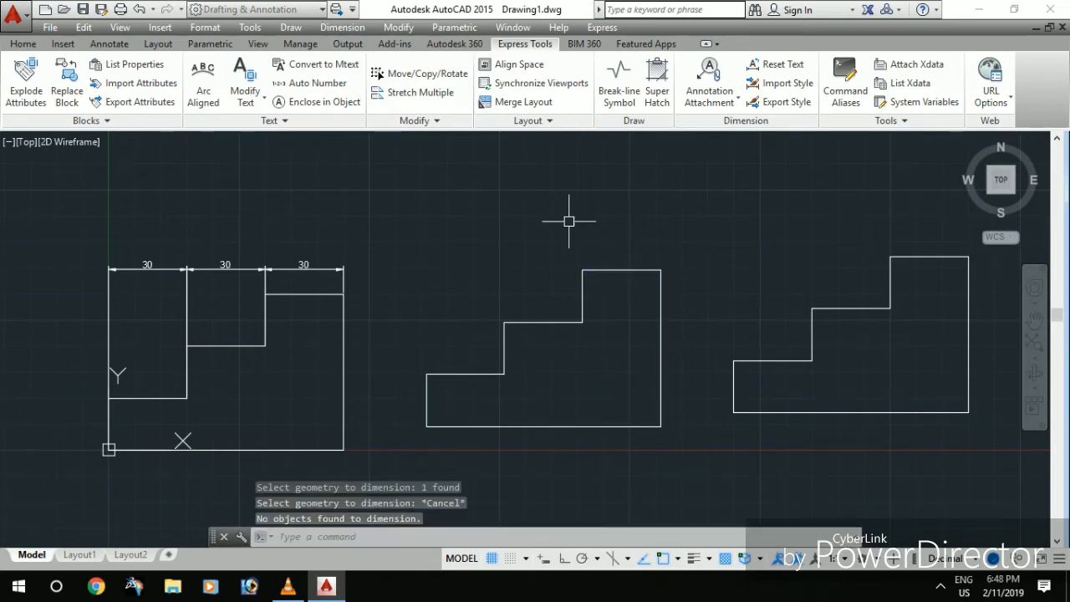
Step: Add a linear dimension to the top edge of the second stair profile, placed just above the edge
{"action": "key", "text": "alt+n"}
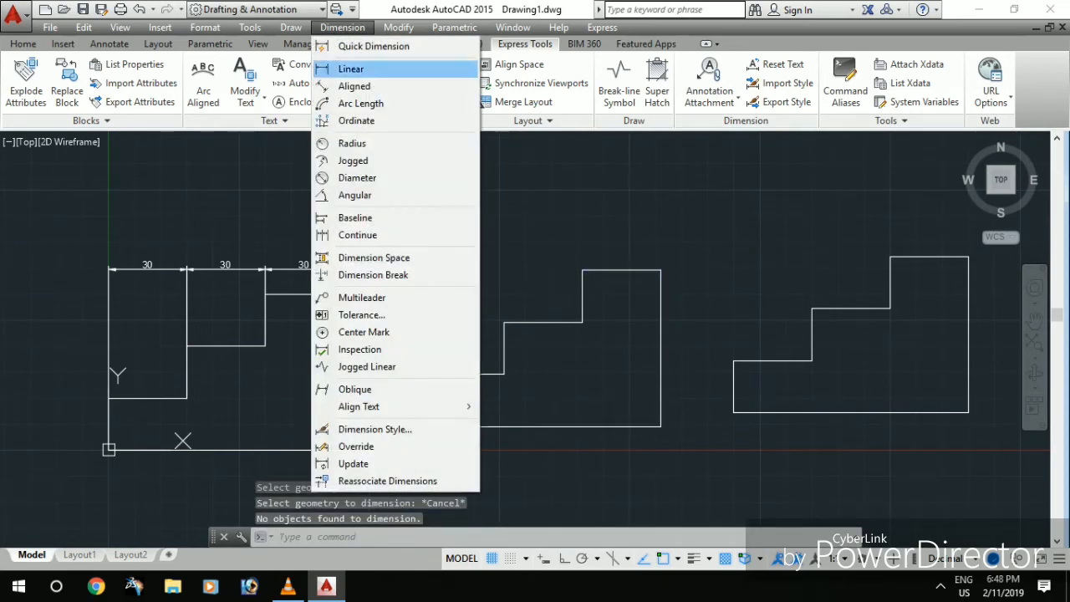
{"action": "left_click", "coordinate": [376, 69]}
{"action": "left_click", "coordinate": [661, 269]}
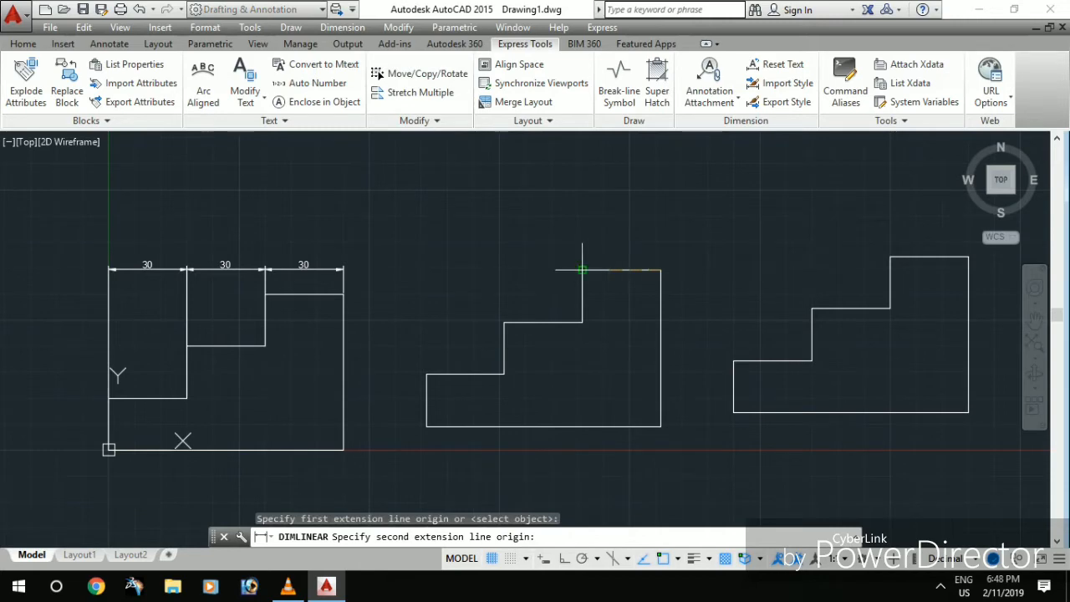
{"action": "left_click", "coordinate": [583, 269]}
{"action": "left_click", "coordinate": [602, 241]}
Step: Add a linear dimension to the second profile's middle tread, with its dimension line level with the top edge's dimension
{"action": "key", "text": "Return"}
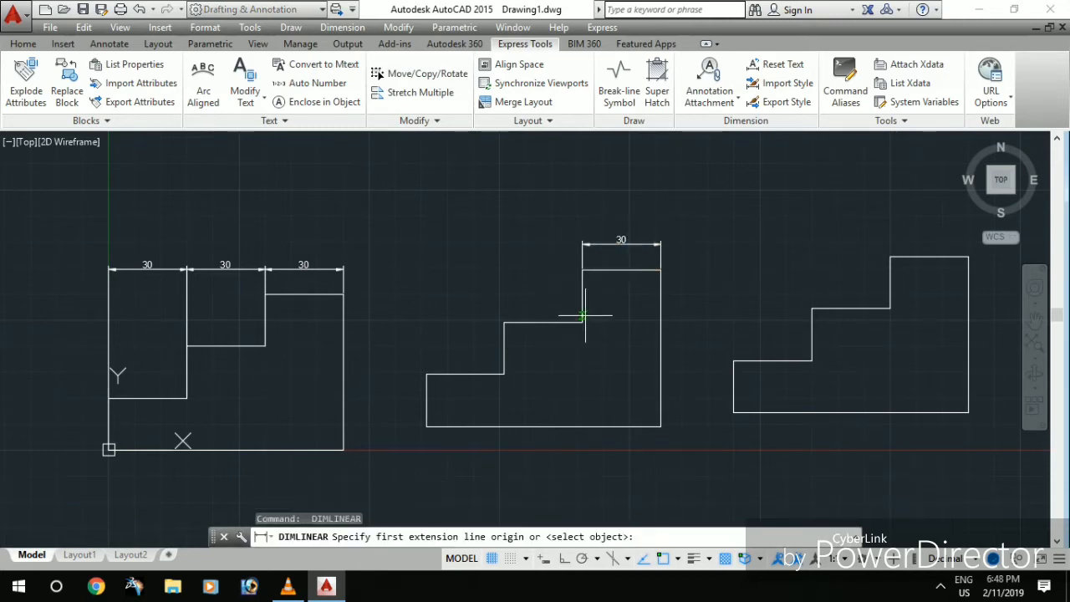
{"action": "left_click", "coordinate": [582, 322]}
{"action": "left_click", "coordinate": [505, 322]}
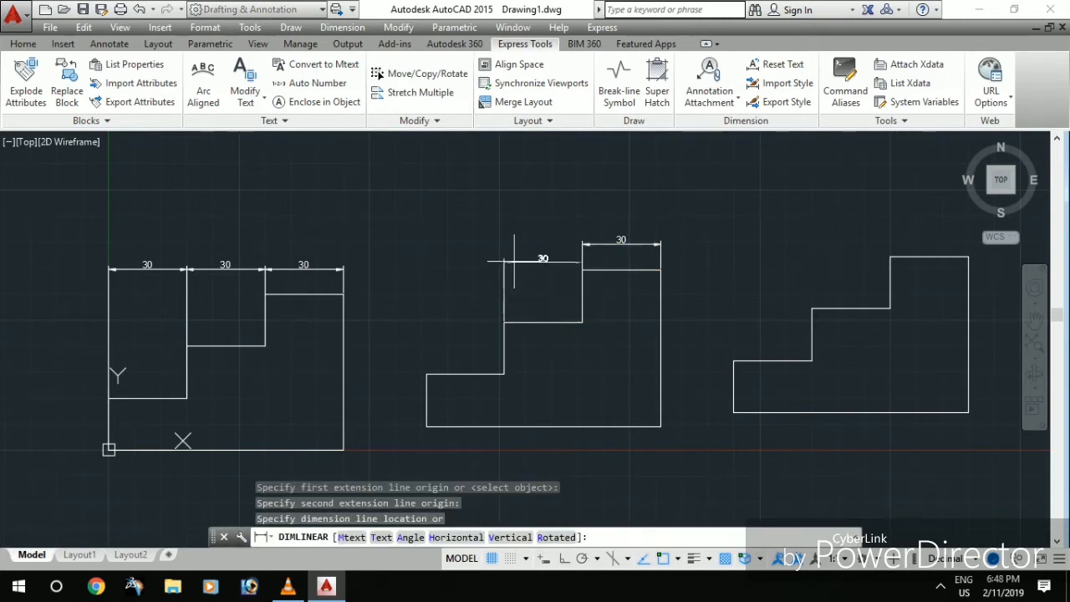
{"action": "left_click", "coordinate": [542, 241]}
Step: Add a linear dimension to the second profile's lowest tread, with its dimension line level with the other two
{"action": "key", "text": "Return"}
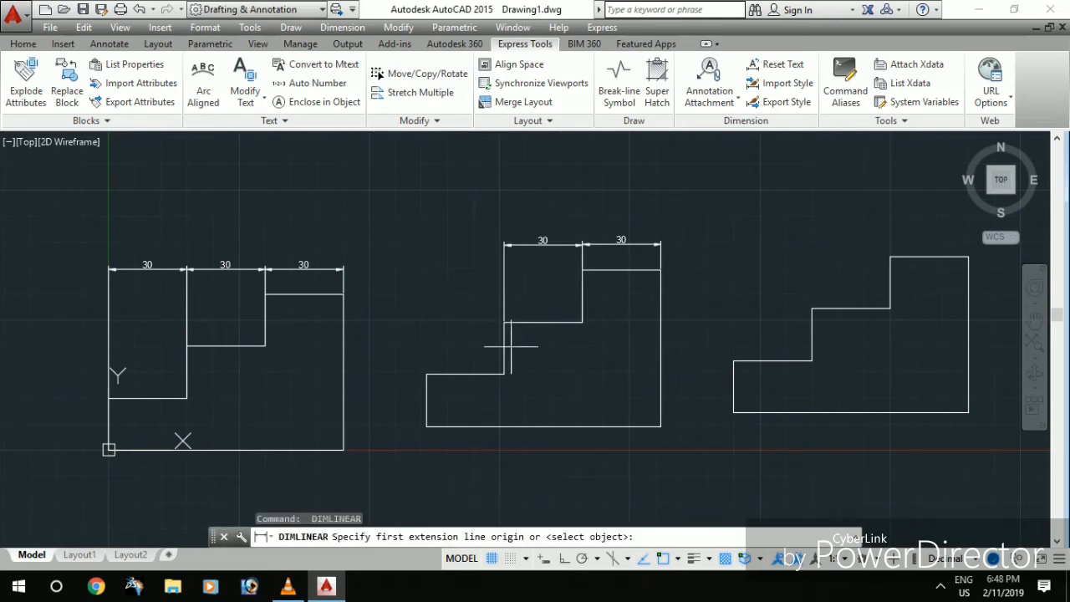
{"action": "left_click", "coordinate": [504, 374]}
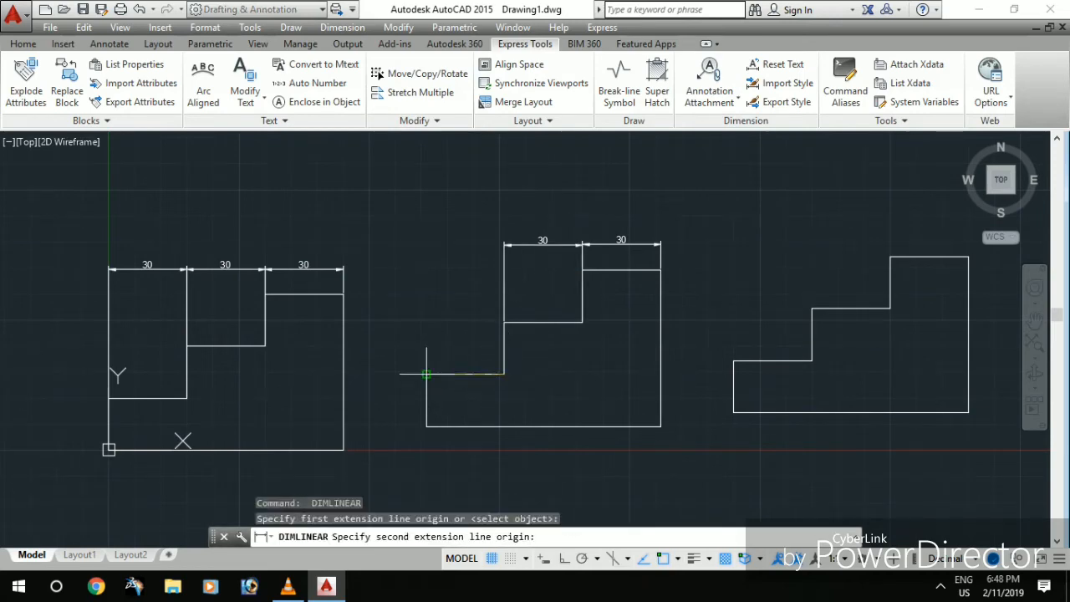
{"action": "left_click", "coordinate": [427, 374]}
{"action": "left_click", "coordinate": [504, 244]}
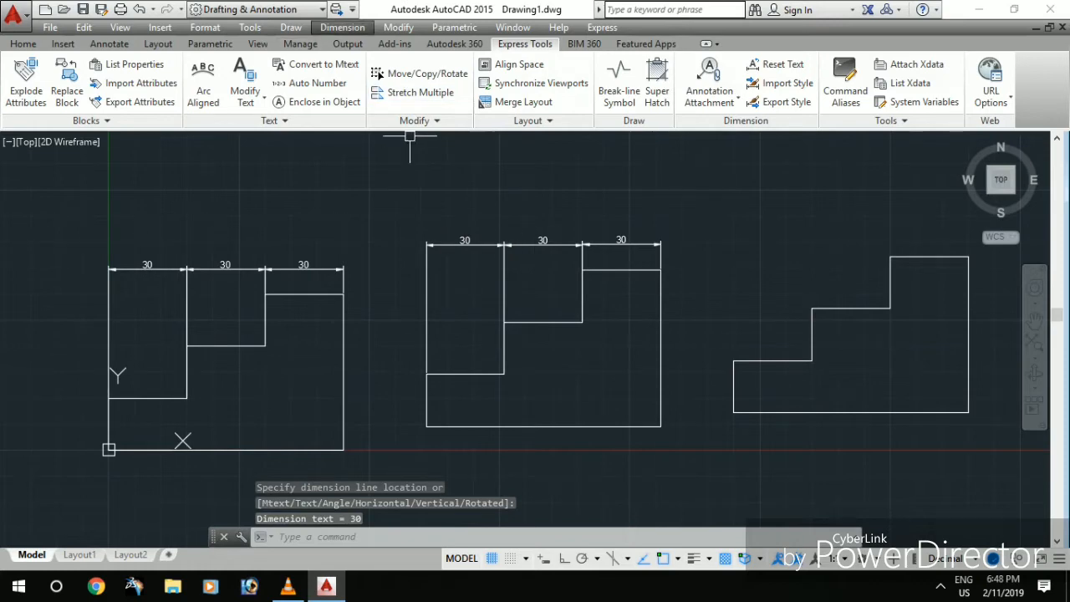
Step: Set the DIMASSOC system variable to 0
{"action": "middle_click_drag", "start_coordinate": [825, 363], "coordinate": [574, 380]}
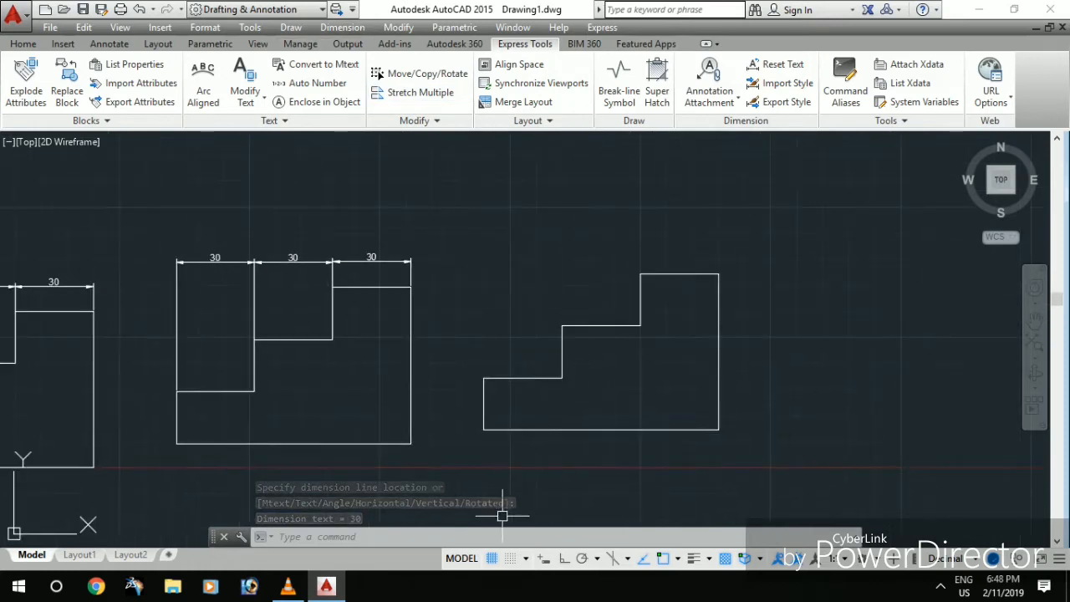
{"action": "key", "text": "Escape"}
{"action": "key", "text": "Escape"}
{"action": "type", "text": "DIM"}
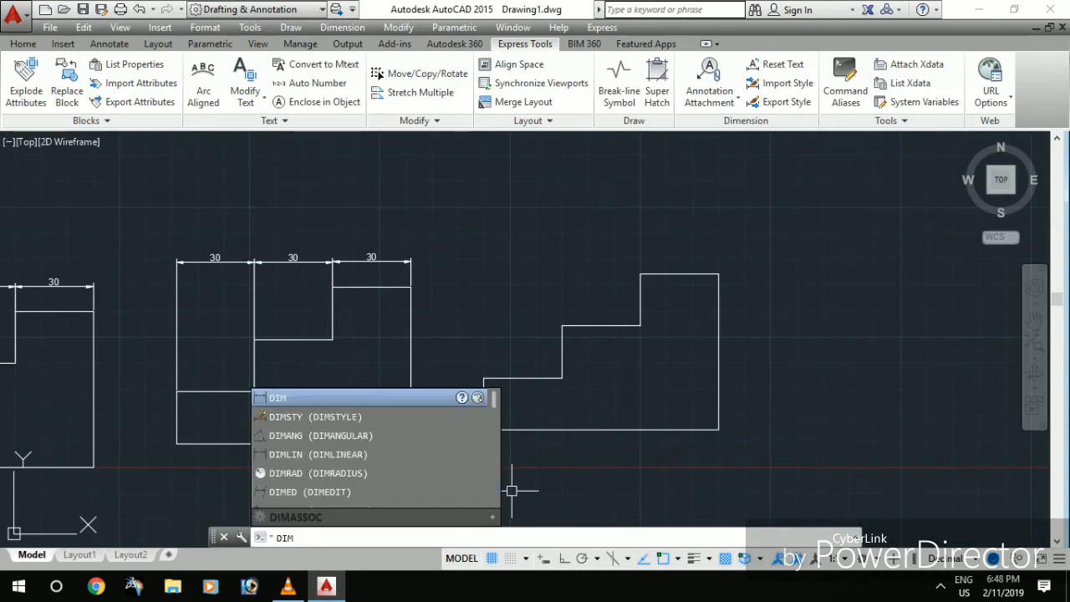
{"action": "type", "text": "ASSO"}
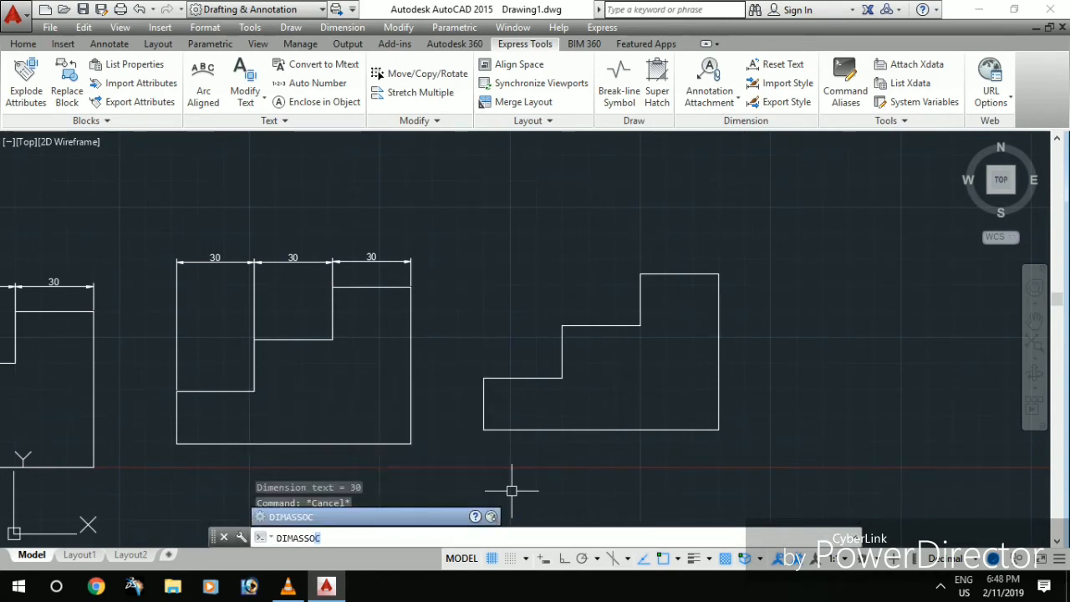
{"action": "key", "text": "Return"}
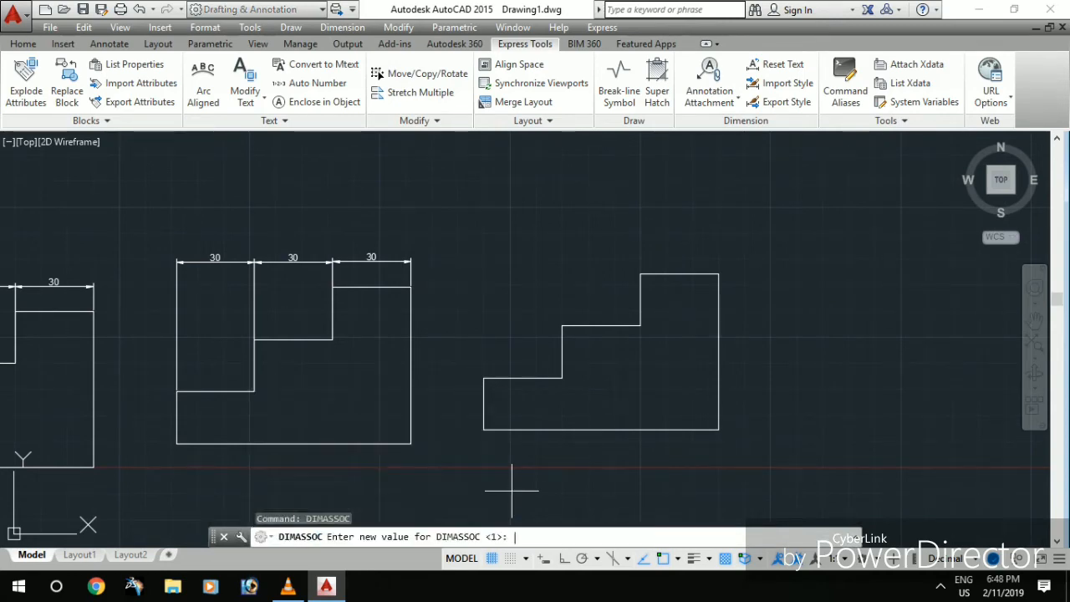
{"action": "key", "text": "Return"}
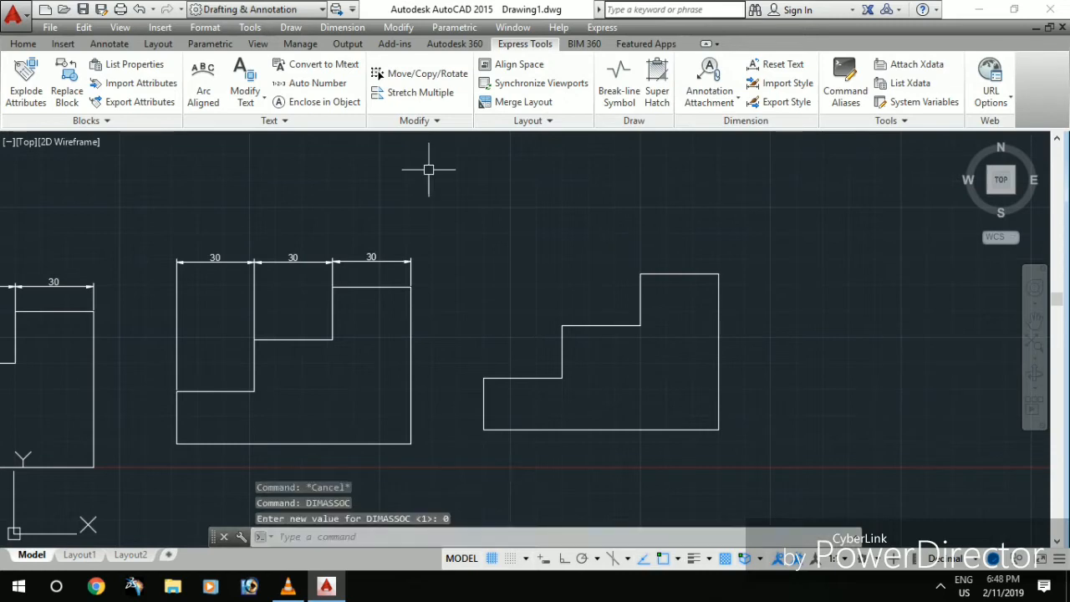
Step: Add a linear dimension above the third profile's top edge, using the Text option and accepting the default text
{"action": "left_click", "coordinate": [342, 28]}
{"action": "left_click", "coordinate": [351, 69]}
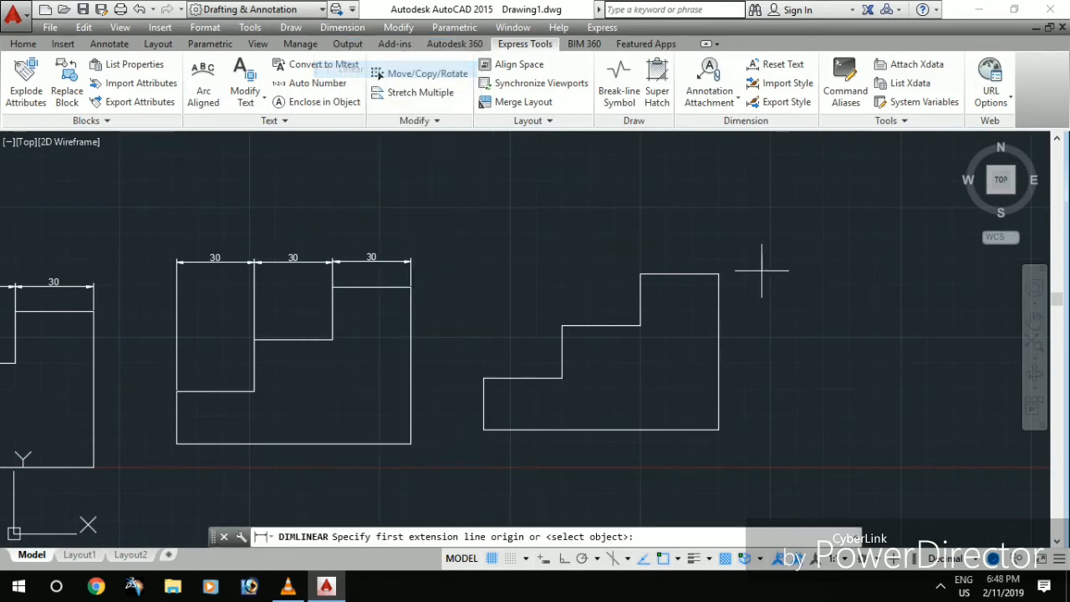
{"action": "left_click", "coordinate": [719, 273]}
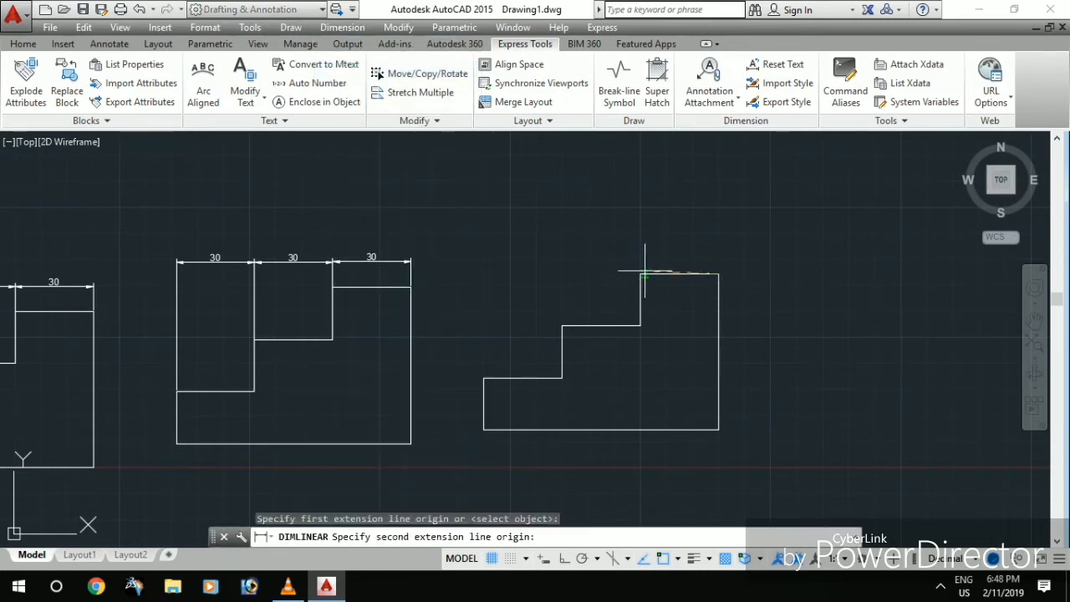
{"action": "left_click", "coordinate": [641, 273]}
{"action": "type", "text": "t"}
{"action": "key", "text": "Return"}
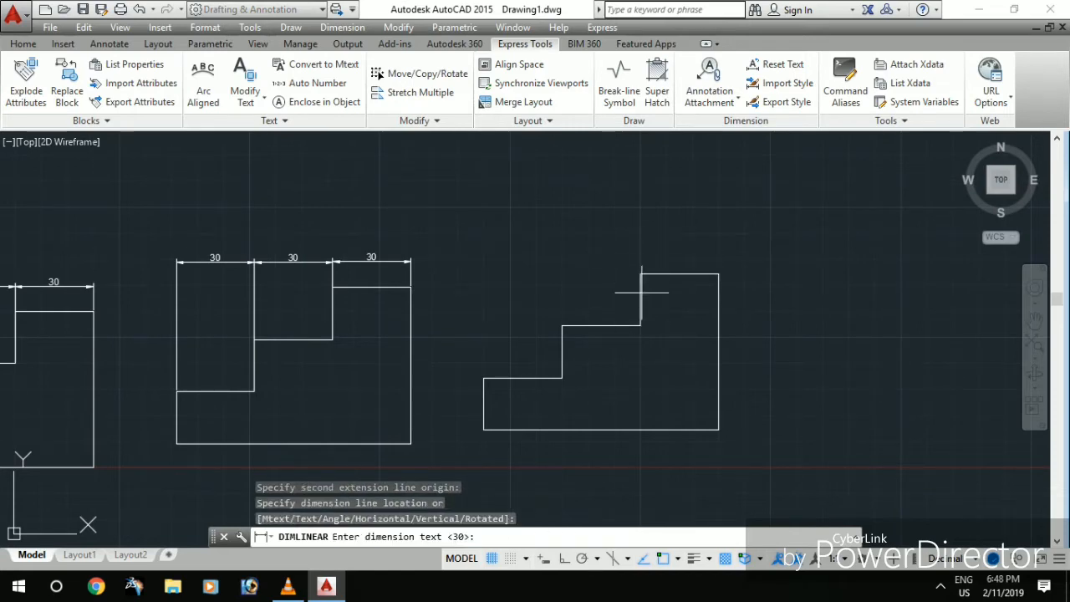
{"action": "key", "text": "Return"}
{"action": "left_click", "coordinate": [652, 251]}
Step: Add a linear dimension with default text to the third profile's middle tread, level with the top edge's dimension
{"action": "key", "text": "Return"}
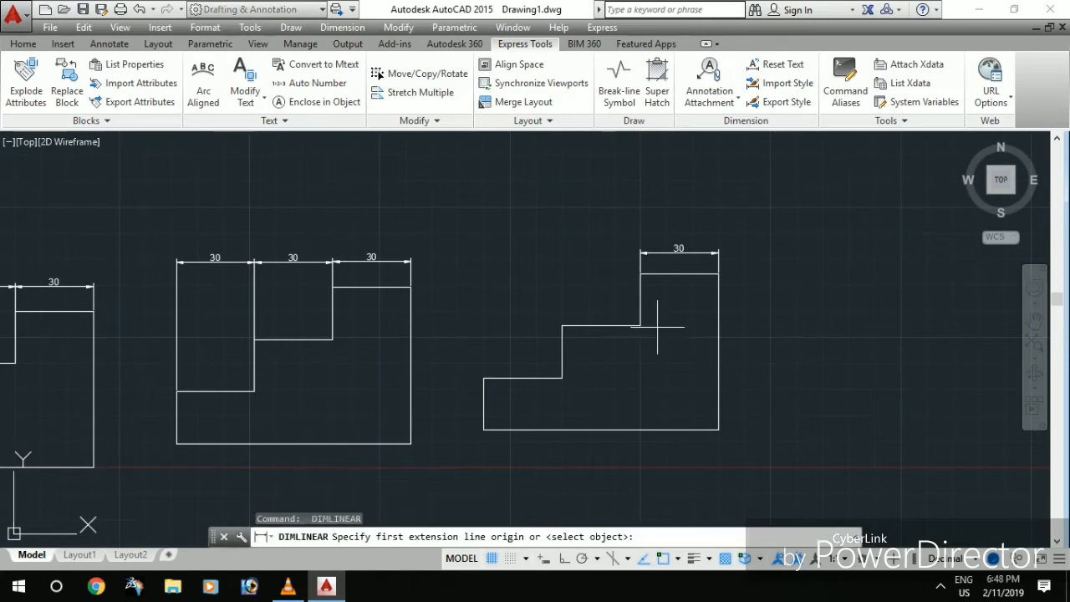
{"action": "left_click", "coordinate": [641, 326]}
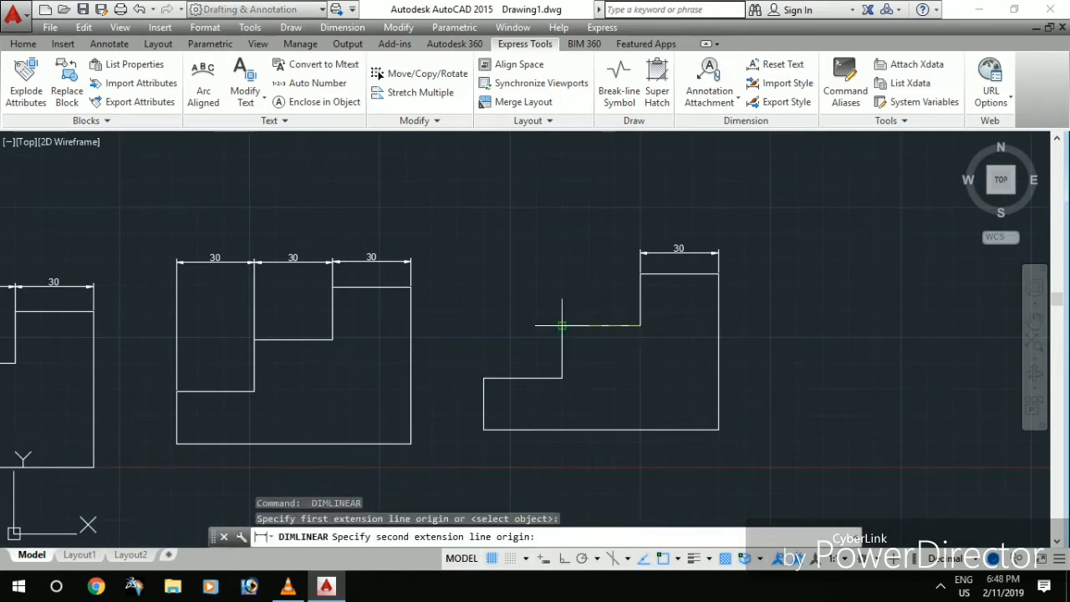
{"action": "left_click", "coordinate": [562, 326]}
{"action": "type", "text": "t"}
{"action": "key", "text": "Return"}
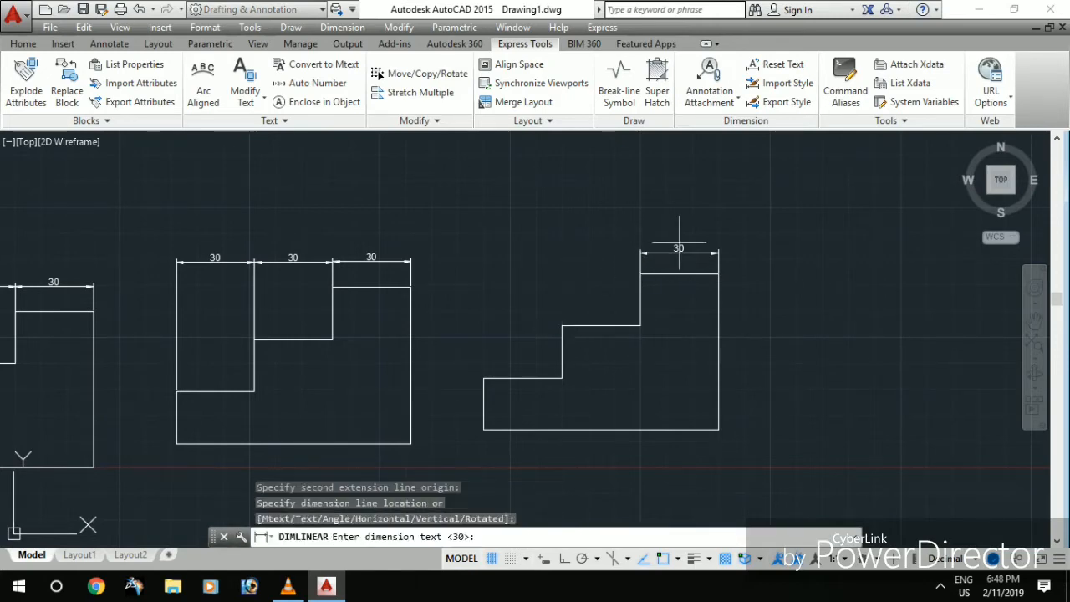
{"action": "key", "text": "Return"}
{"action": "left_click", "coordinate": [679, 244]}
Step: Try to add a linear dimension to the third profile's lowest tread using the Text option, level with its neighbours
{"action": "key", "text": "Return"}
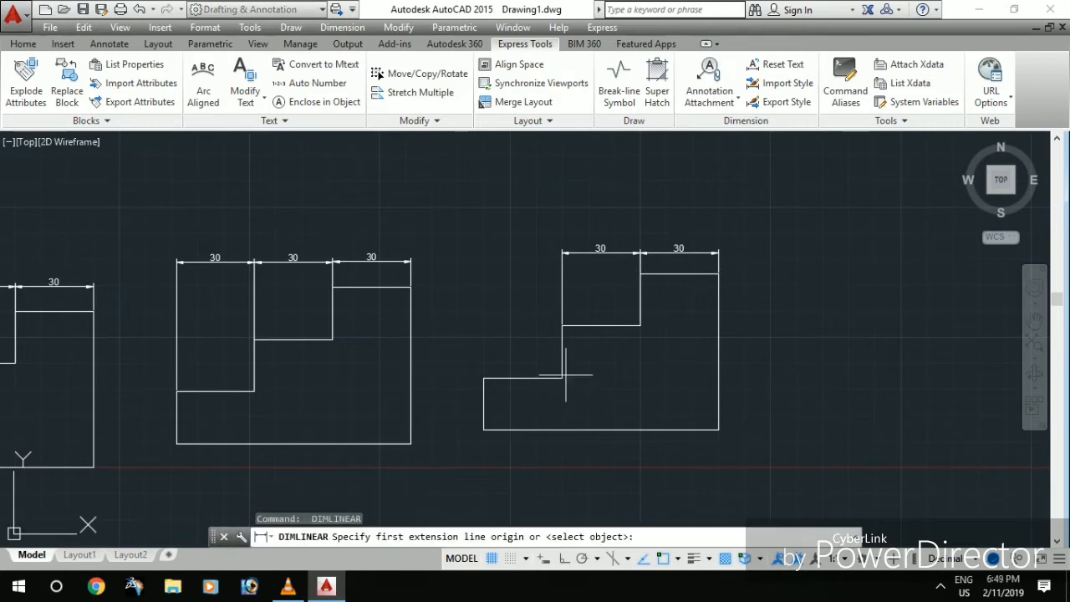
{"action": "left_click", "coordinate": [563, 377]}
{"action": "key", "text": "Escape"}
{"action": "key", "text": "Return"}
{"action": "left_click", "coordinate": [562, 378]}
{"action": "left_click", "coordinate": [484, 378]}
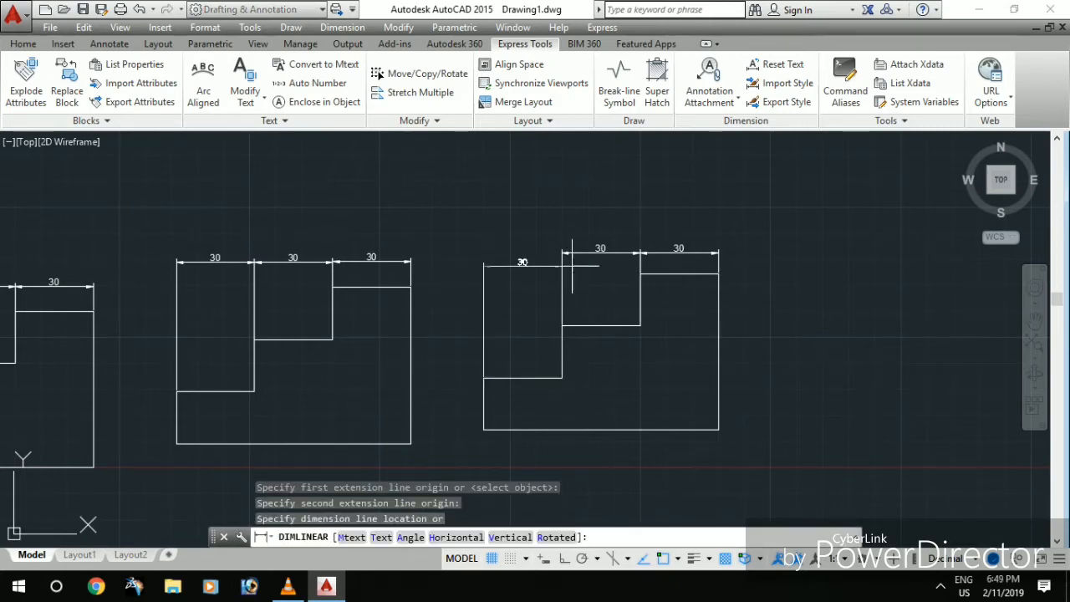
{"action": "type", "text": "t"}
{"action": "key", "text": "Return"}
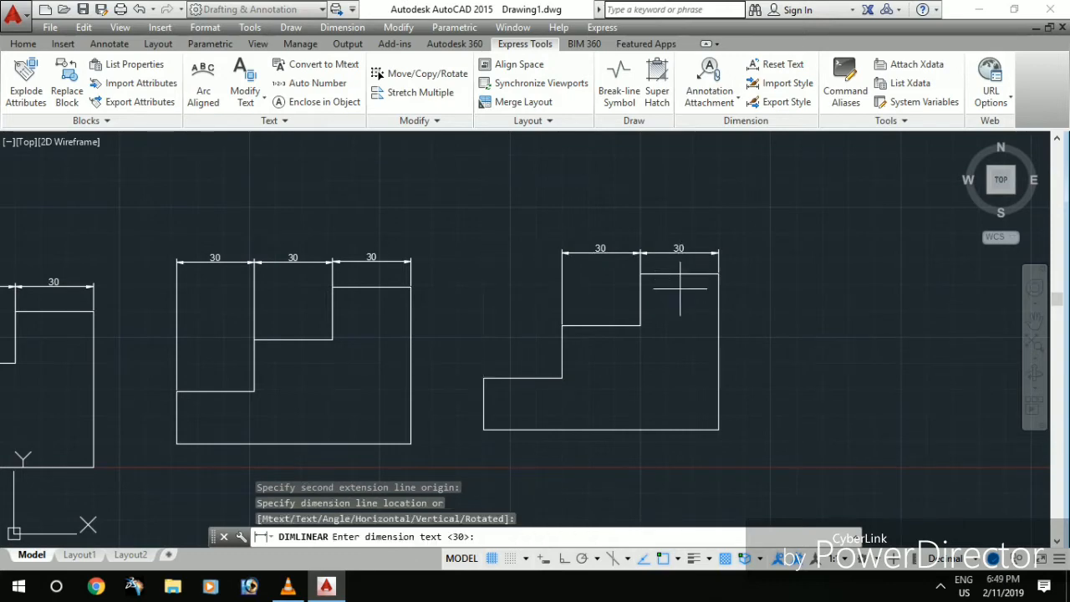
{"action": "key", "text": "Return"}
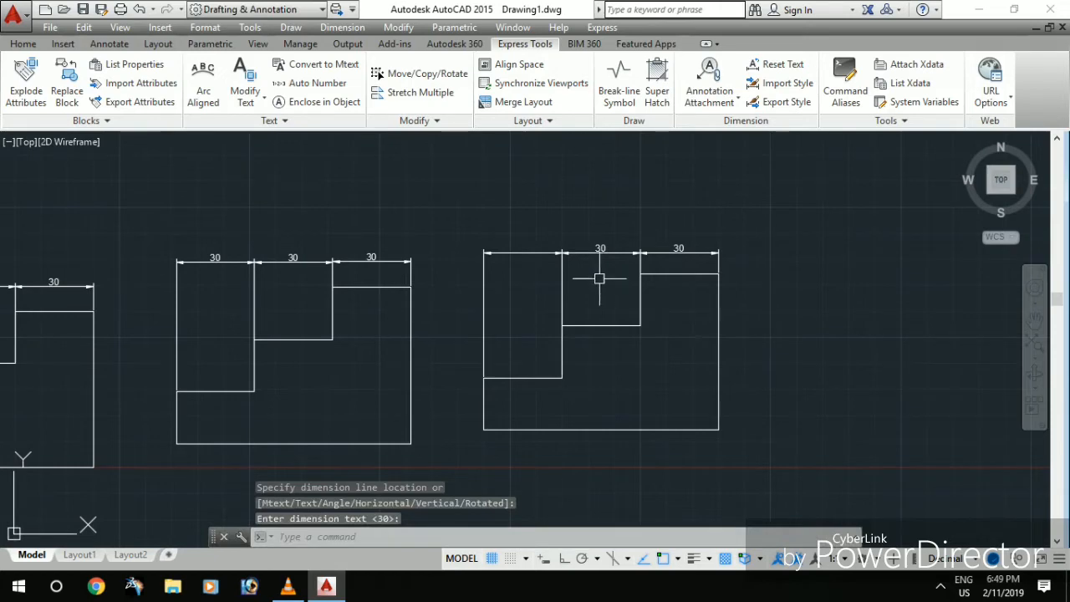
Step: Undo the linear dimension on the third profile's lowest tread
{"action": "scroll", "coordinate": [521, 262], "scroll_direction": "up", "scroll_amount": 4}
{"action": "scroll", "coordinate": [520, 260], "scroll_direction": "down", "scroll_amount": 2}
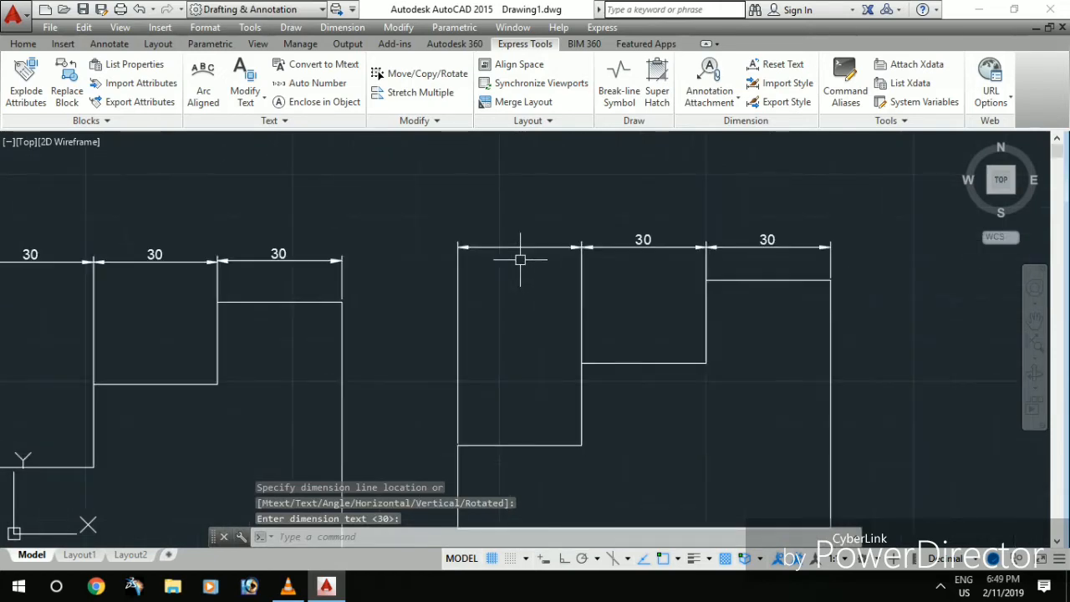
{"action": "scroll", "coordinate": [520, 259], "scroll_direction": "down", "scroll_amount": 2}
{"action": "key", "text": "ctrl+z"}
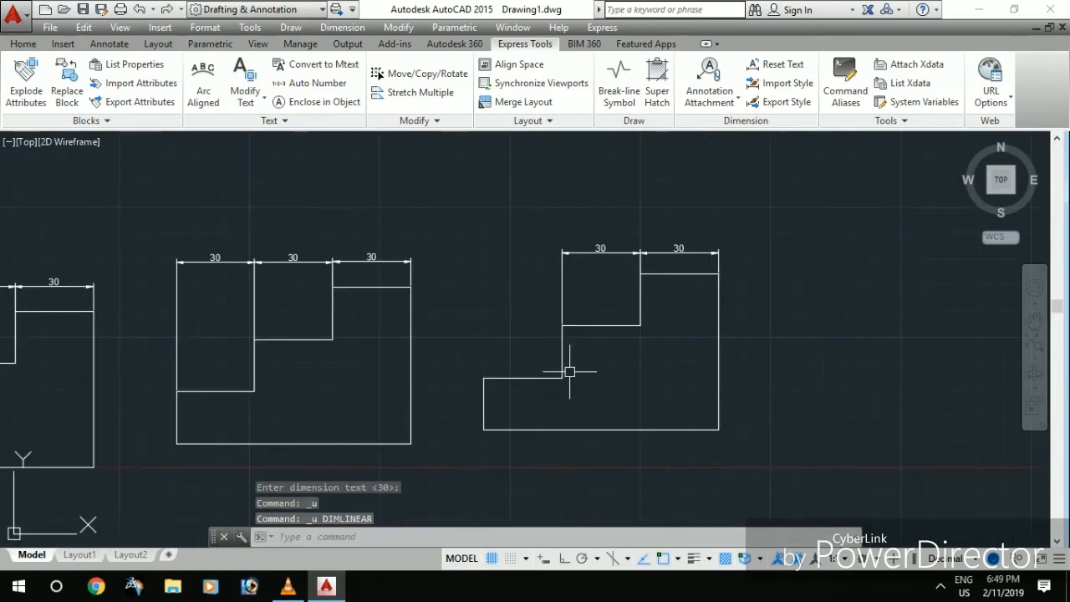
Step: Add a linear dimension with accepted default text to the third profile's lowest tread, level with the middle tread's dimension
{"action": "left_click", "coordinate": [342, 27]}
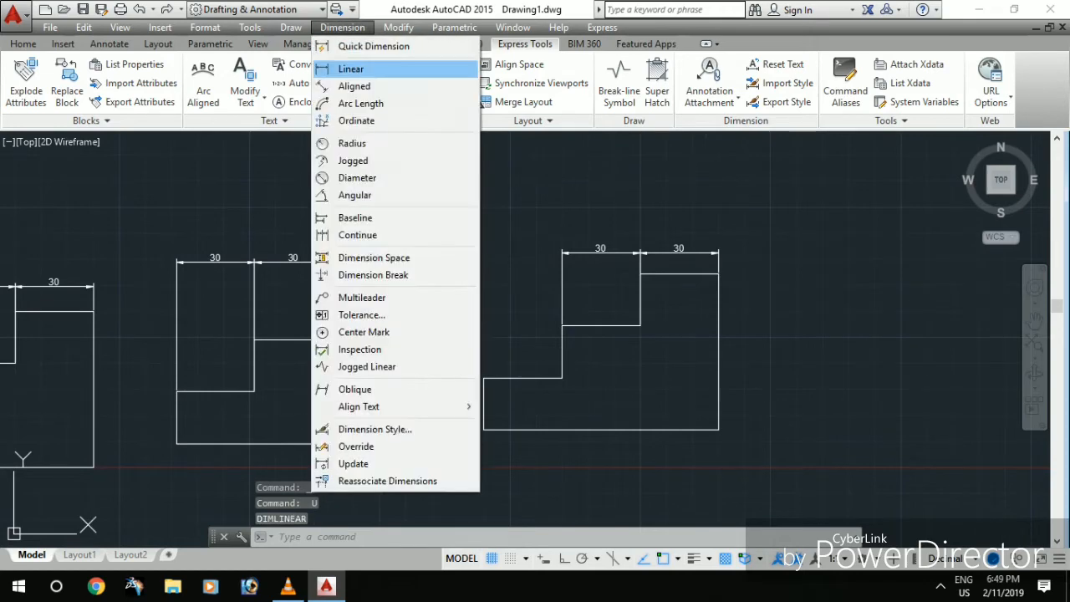
{"action": "left_click", "coordinate": [352, 68]}
{"action": "left_click", "coordinate": [561, 378]}
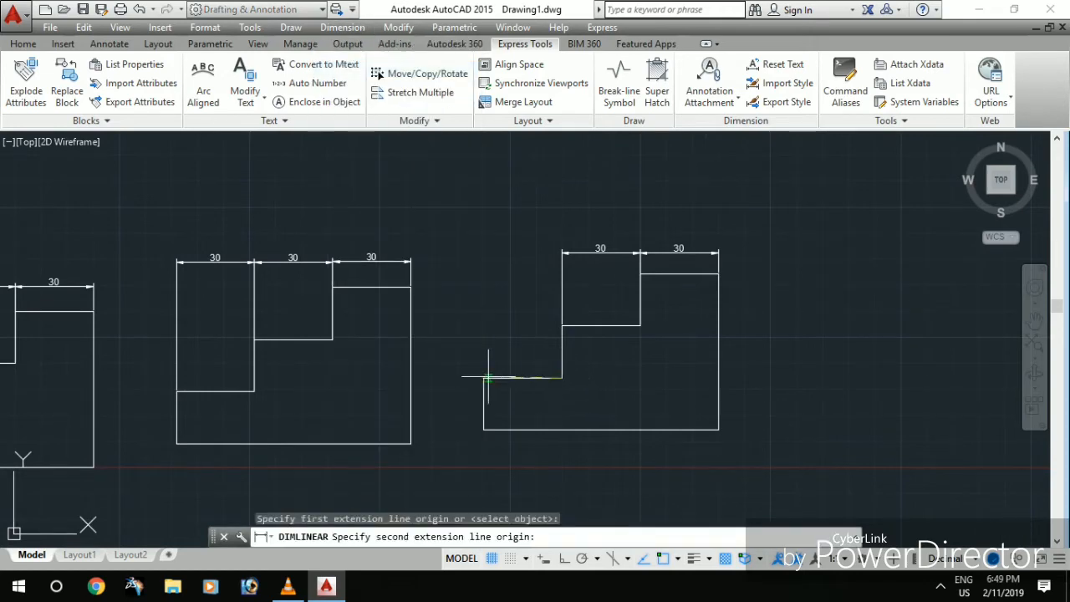
{"action": "left_click", "coordinate": [483, 378]}
{"action": "type", "text": "t"}
{"action": "key", "text": "Return"}
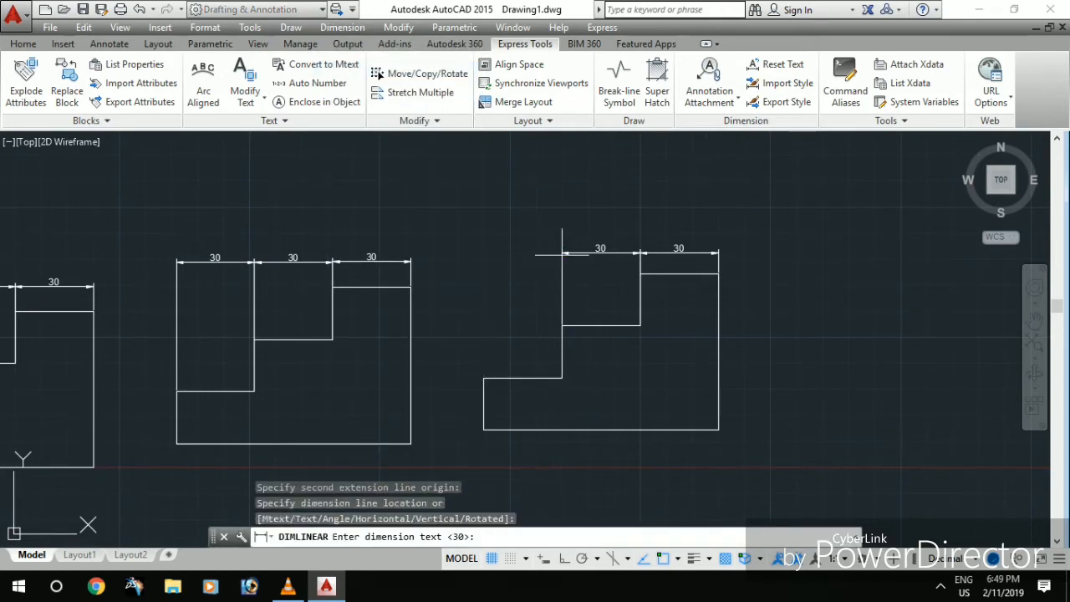
{"action": "key", "text": "Return"}
{"action": "left_click", "coordinate": [559, 251]}
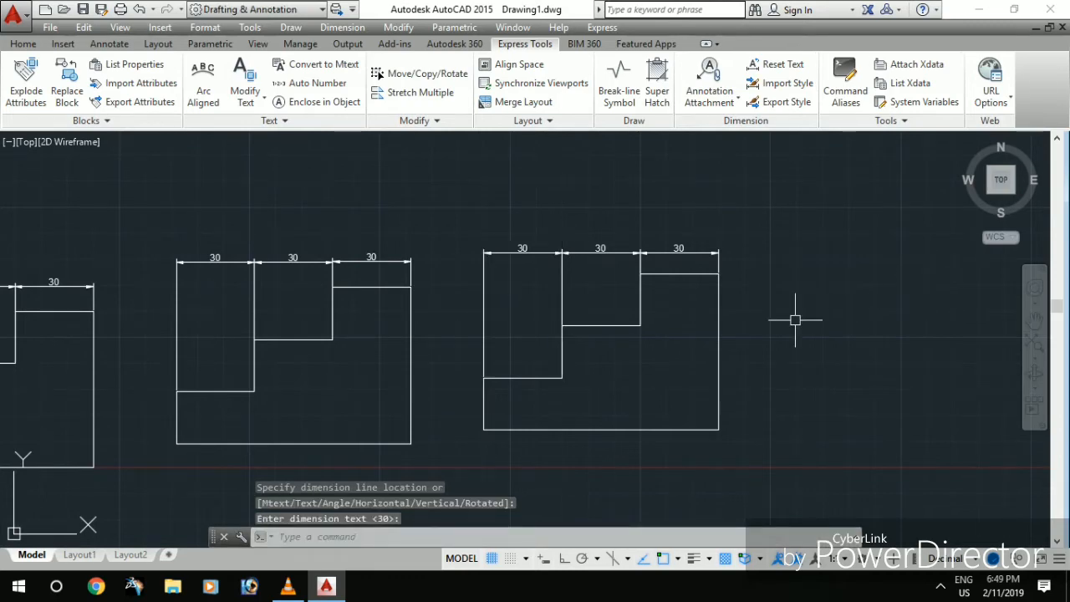
{"action": "key", "text": "Escape"}
{"action": "key", "text": "Escape"}
Step: Draw a circle of about 7.3 radius inside the lower part of the original stair profile
{"action": "mouse_move", "coordinate": [465, 306]}
{"action": "middle_mouse_down"}
{"action": "mouse_move", "coordinate": [677, 292]}
{"action": "mouse_move", "coordinate": [776, 303]}
{"action": "middle_mouse_up"}
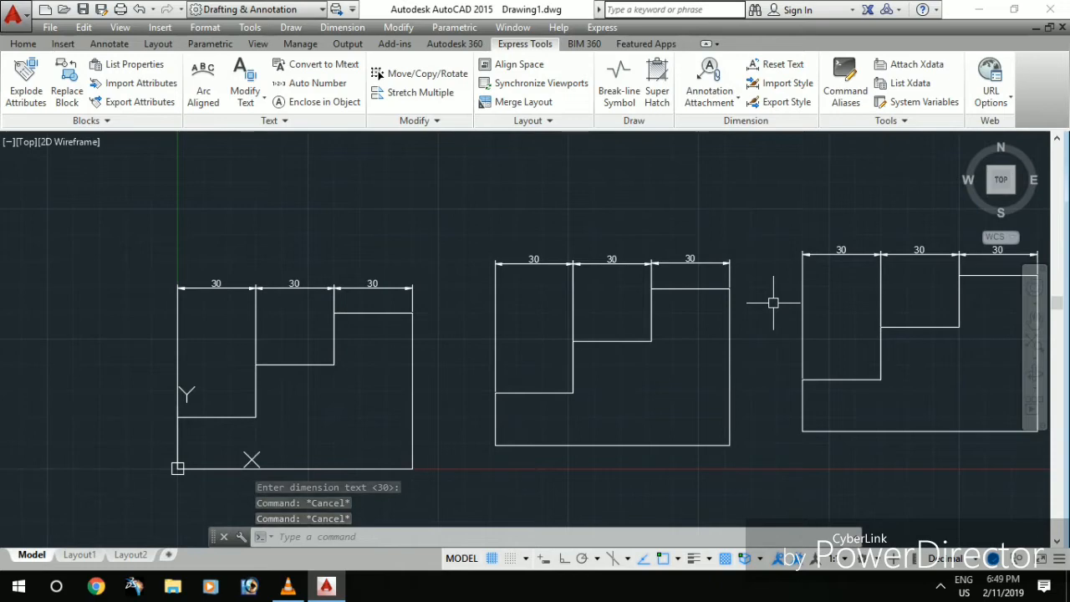
{"action": "type", "text": "c"}
{"action": "key", "text": "Return"}
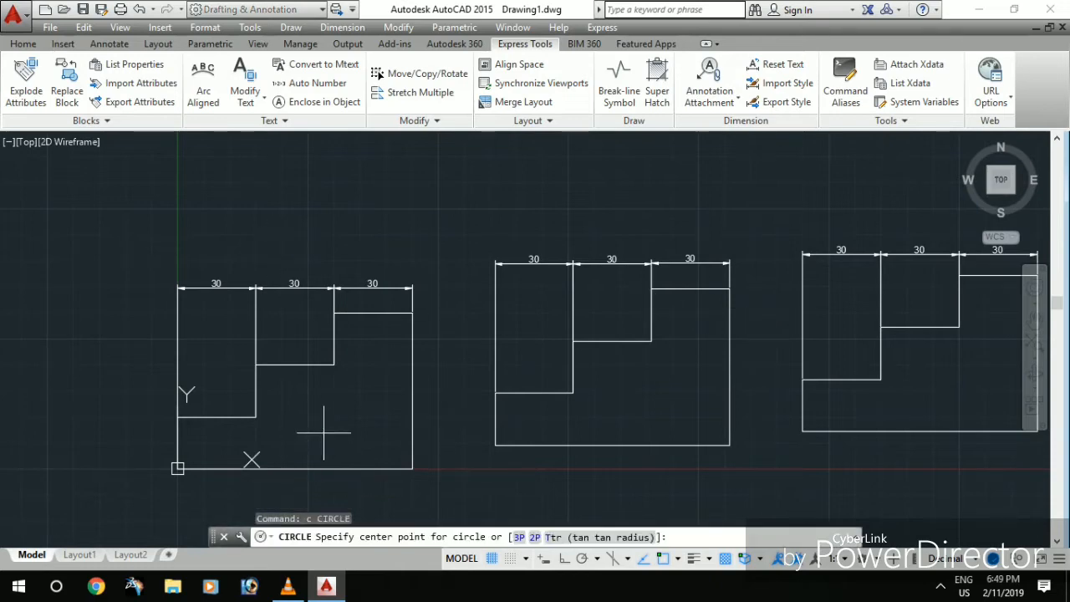
{"action": "left_click", "coordinate": [319, 427]}
Step: Draw a circle of about 5.7 radius inside the second profile and a slightly larger circle inside the third profile
{"action": "key", "text": "Return"}
{"action": "left_click", "coordinate": [617, 402]}
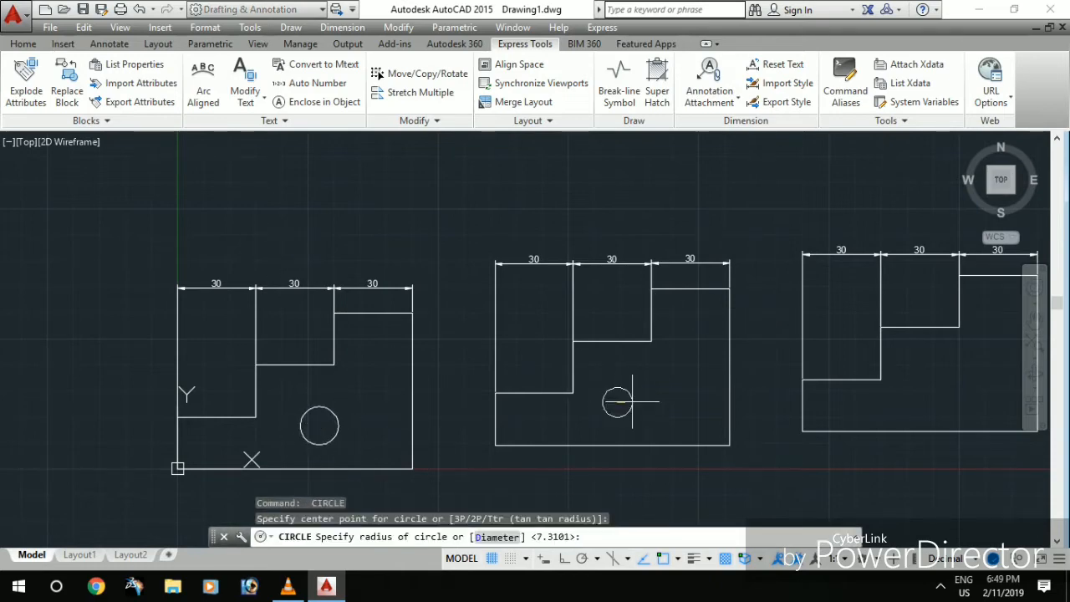
{"action": "left_click", "coordinate": [632, 400]}
{"action": "key", "text": "Return"}
{"action": "left_click", "coordinate": [942, 386]}
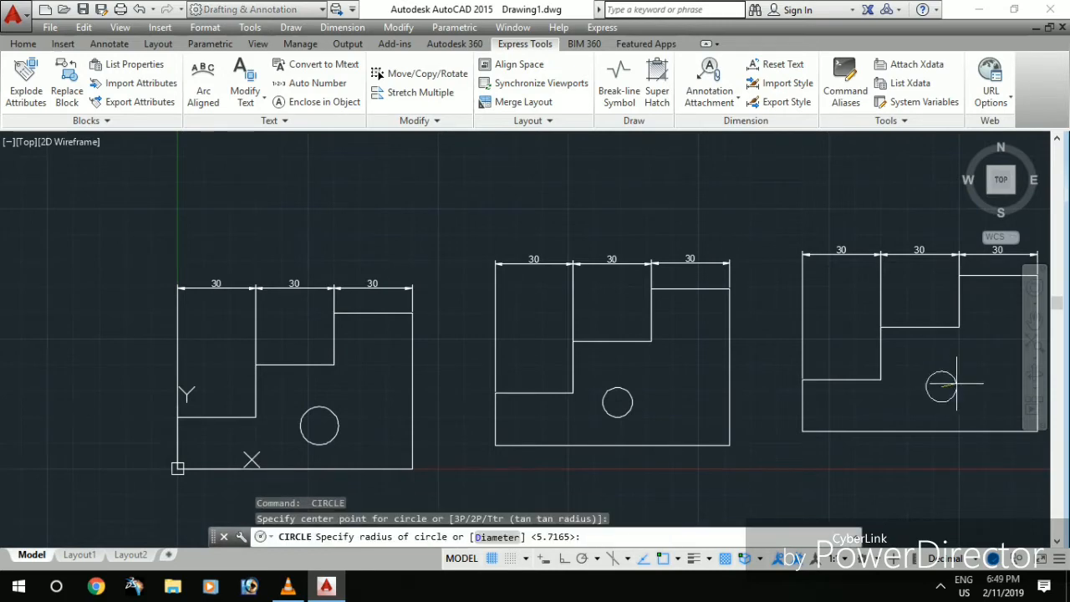
{"action": "left_click", "coordinate": [963, 384]}
Step: Stretch the original profile's short outer left edge outward with its dimension excluded from the selection, widening the lowest tread to about 52.2
{"action": "middle_click_drag", "start_coordinate": [834, 415], "coordinate": [952, 364]}
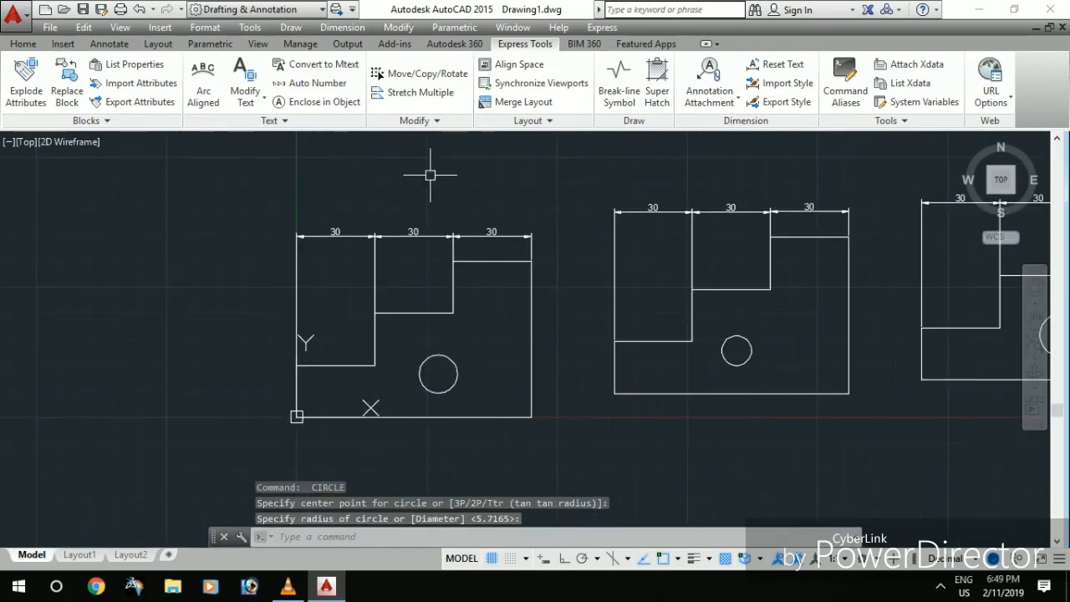
{"action": "middle_click_drag", "start_coordinate": [294, 409], "coordinate": [302, 375]}
{"action": "type", "text": "st"}
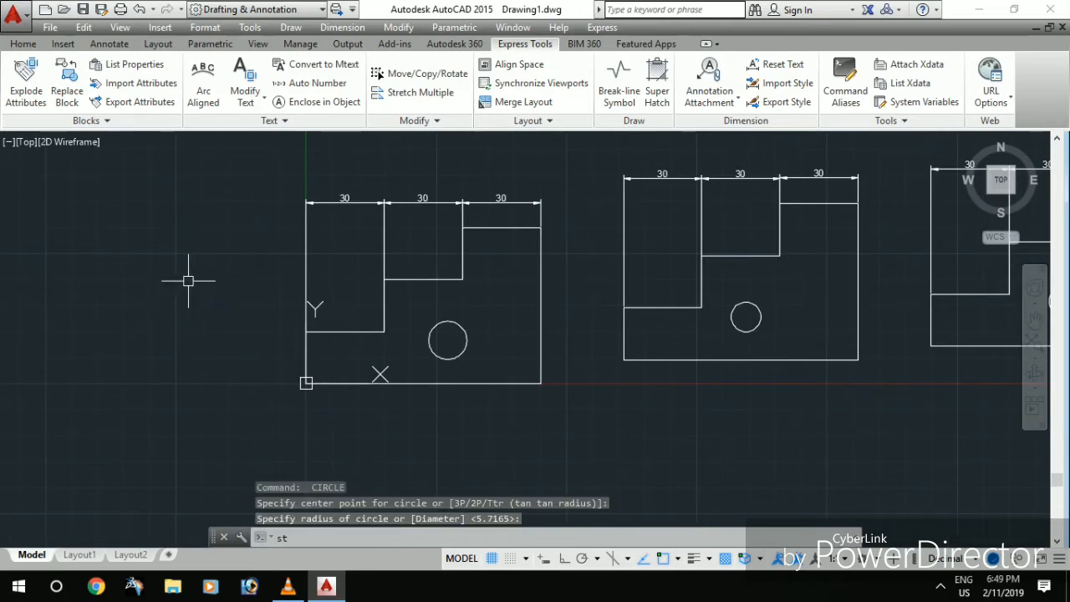
{"action": "key", "text": "BackSpace"}
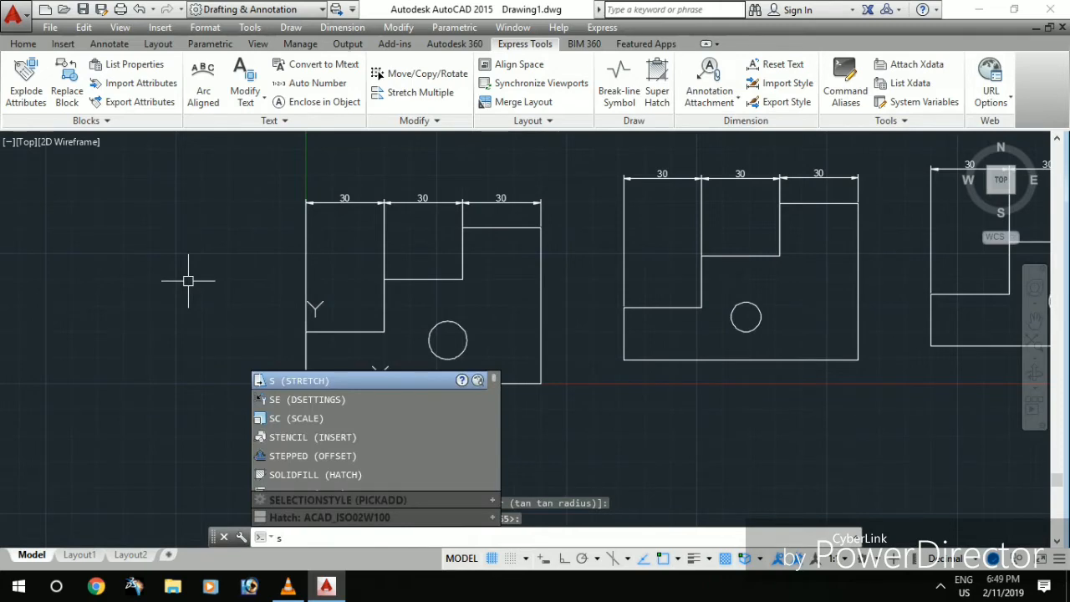
{"action": "key", "text": "Return"}
{"action": "left_click", "coordinate": [309, 398]}
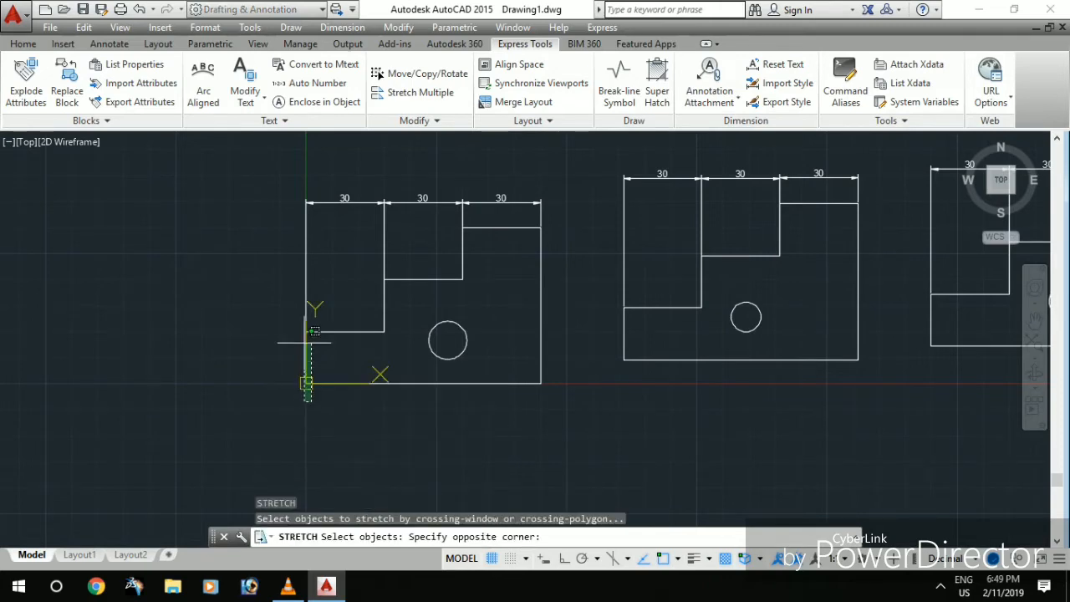
{"action": "left_click", "coordinate": [314, 331]}
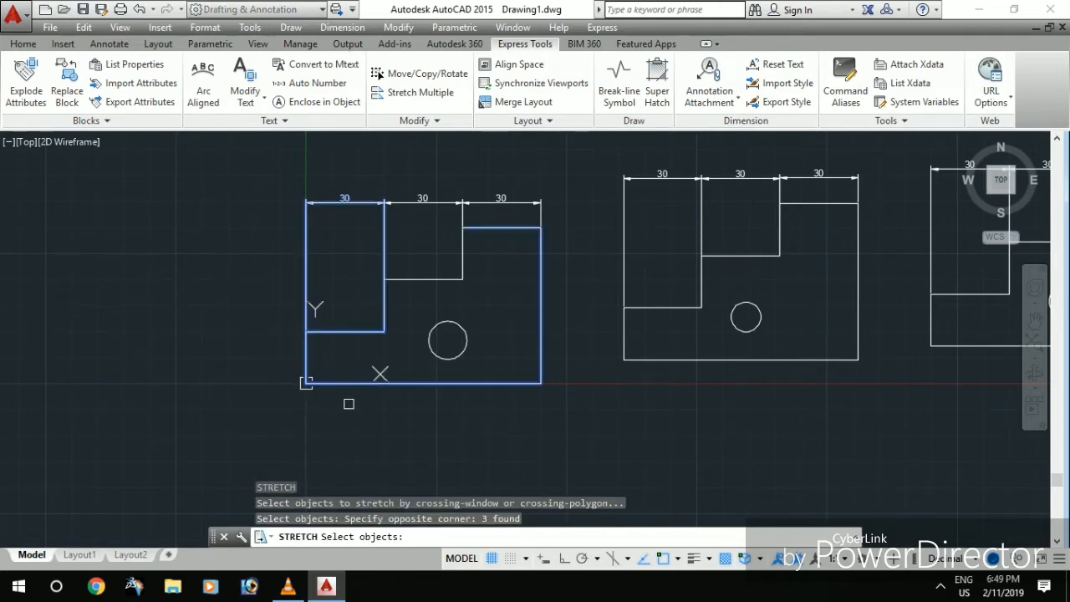
{"action": "left_click", "coordinate": [305, 264]}
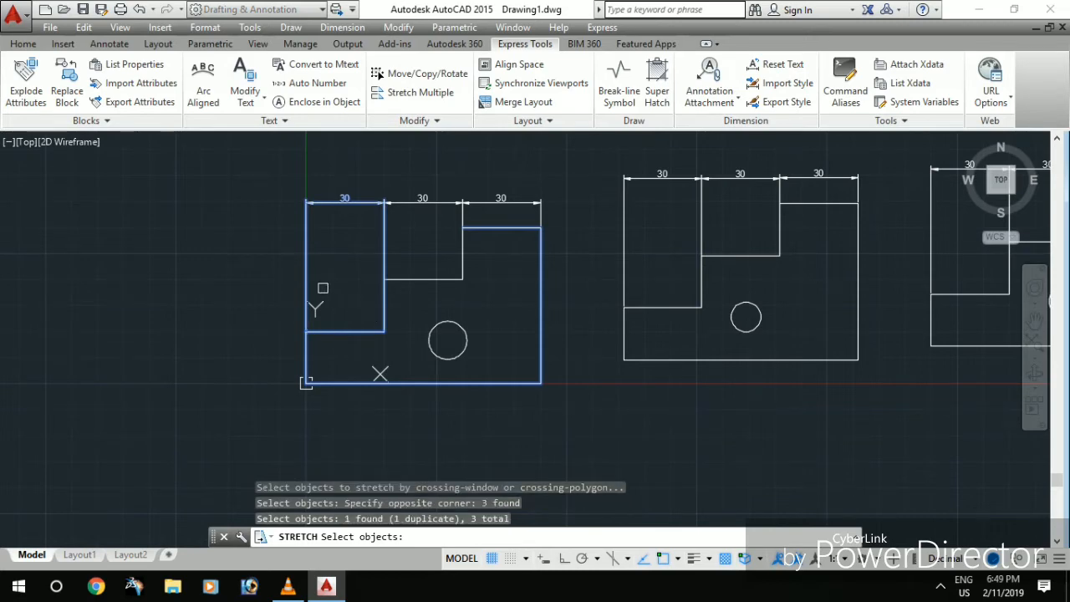
{"action": "left_click", "coordinate": [305, 272], "text": "shift"}
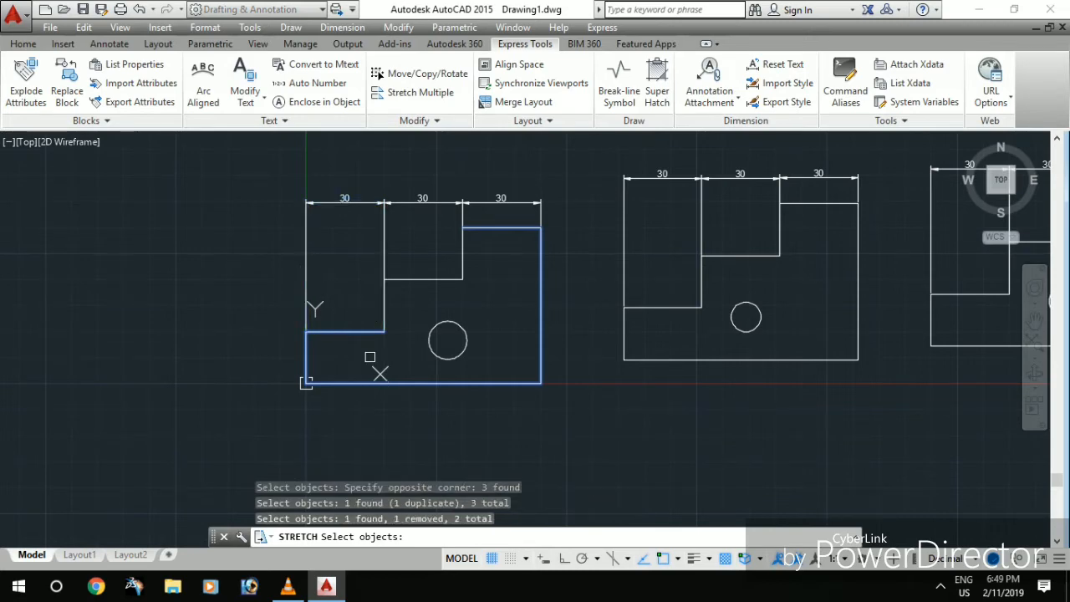
{"action": "key", "text": "Return"}
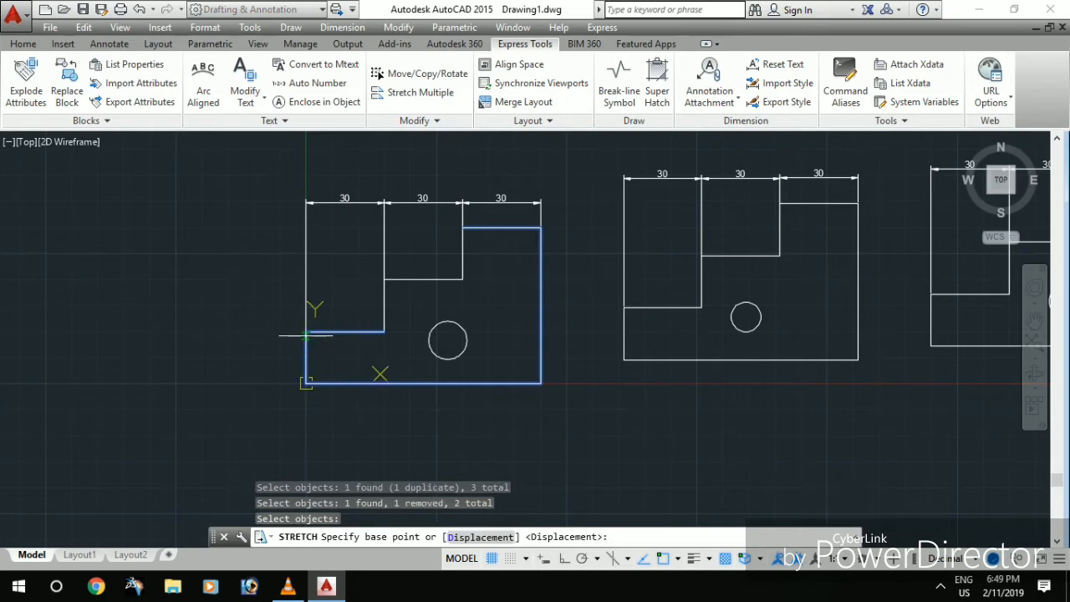
{"action": "left_click", "coordinate": [244, 330]}
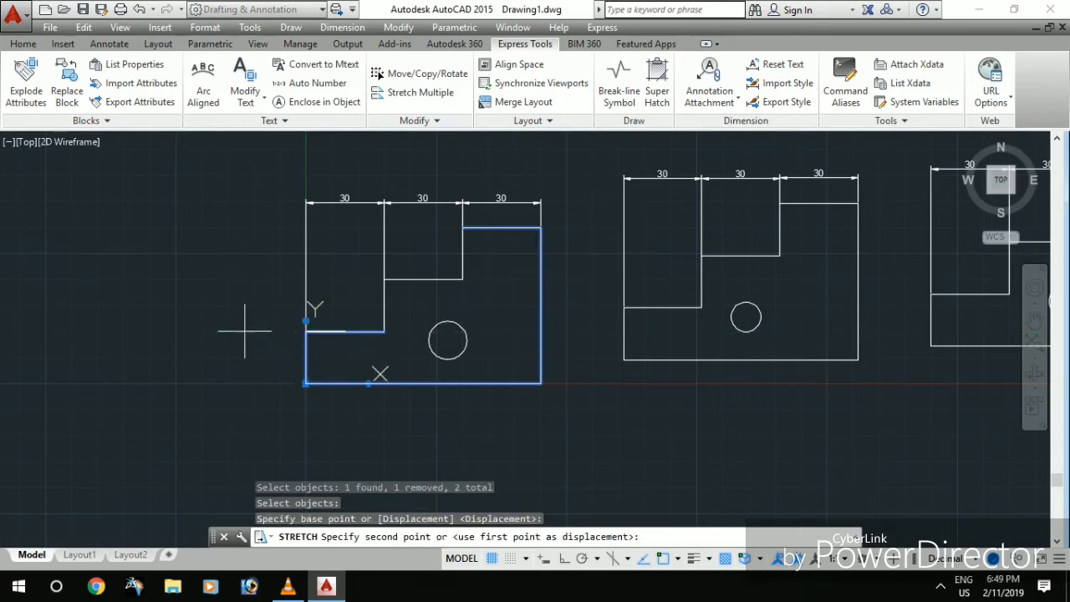
{"action": "left_click", "coordinate": [186, 332]}
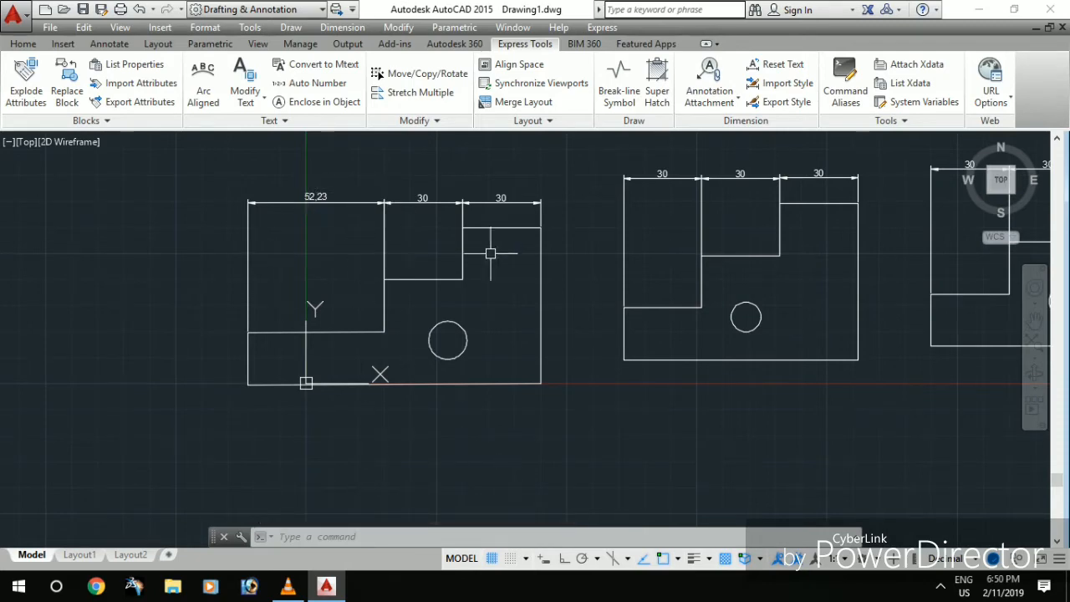
Step: Try to stretch the second profile's lower left end with a crossing selection over the lowest tread and base line
{"action": "middle_click_drag", "start_coordinate": [604, 310], "coordinate": [537, 317]}
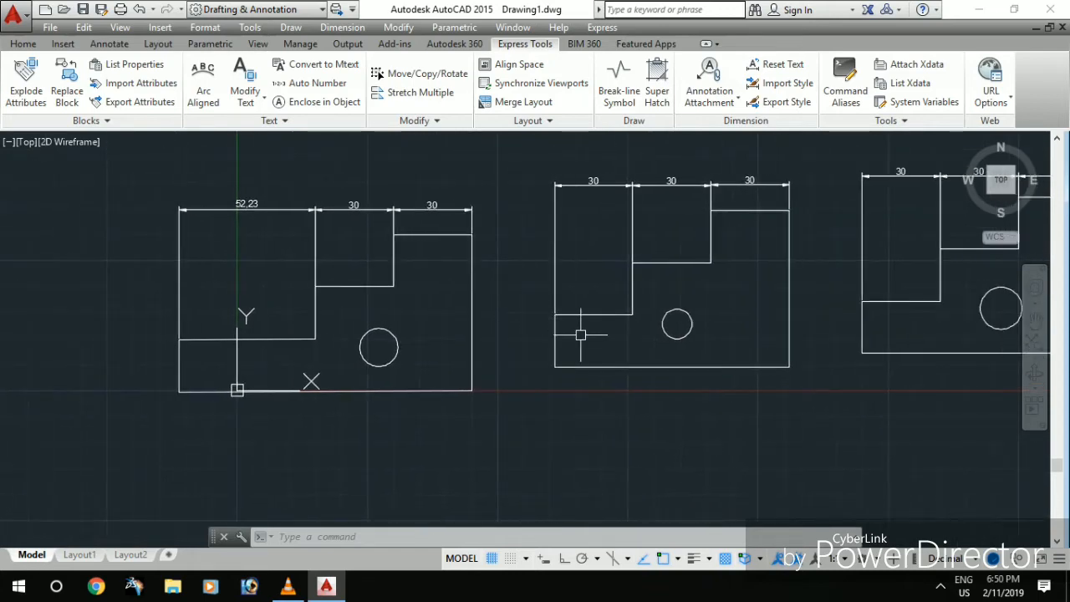
{"action": "key", "text": "Return"}
{"action": "left_click", "coordinate": [587, 392]}
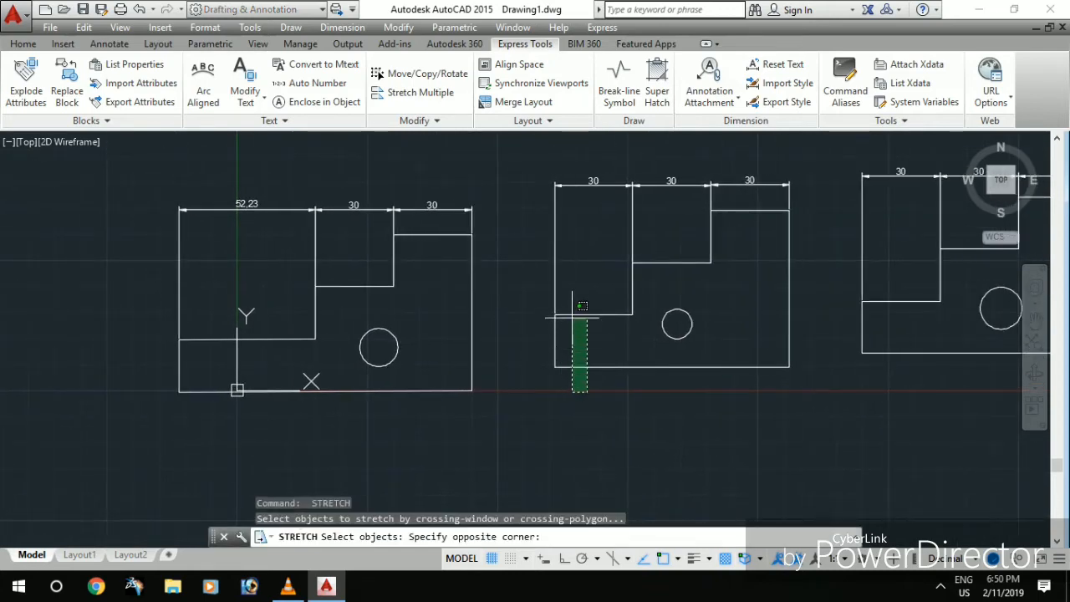
{"action": "left_click", "coordinate": [572, 313]}
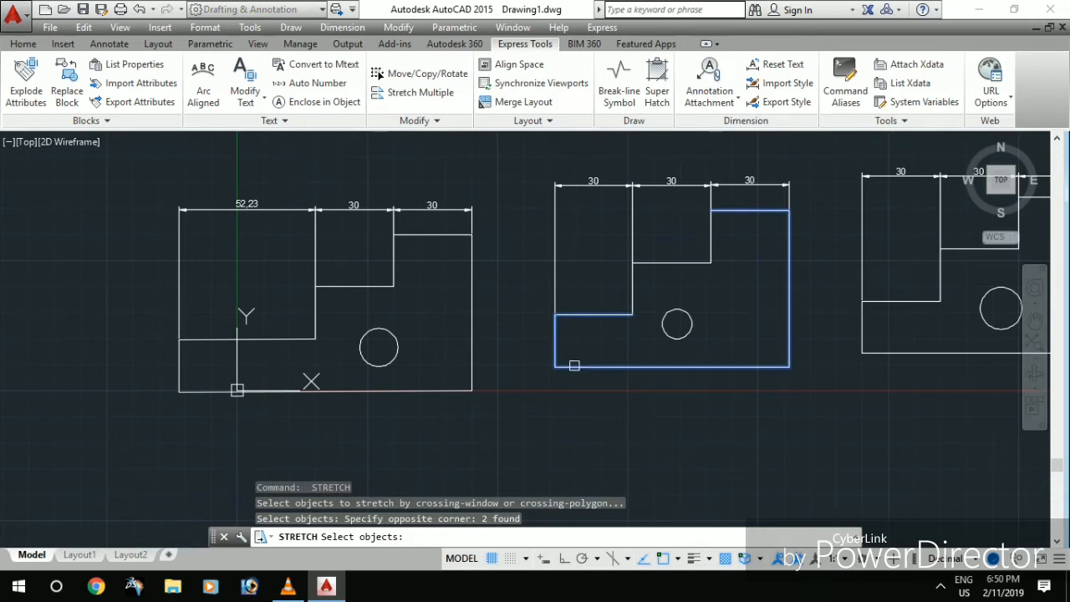
{"action": "key", "text": "Return"}
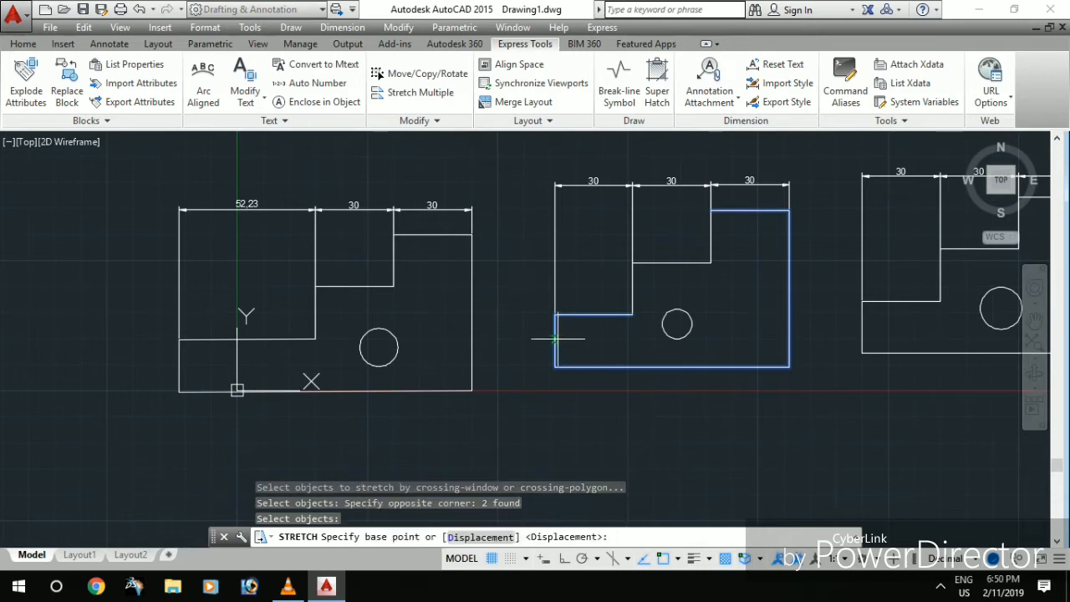
{"action": "left_click", "coordinate": [554, 316]}
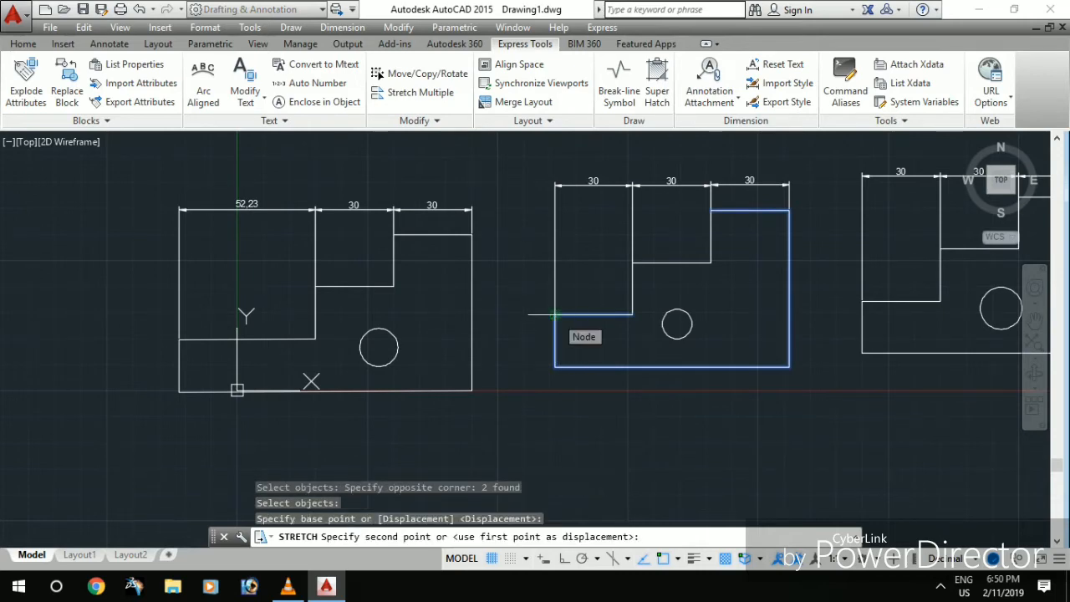
{"action": "left_click", "coordinate": [554, 366]}
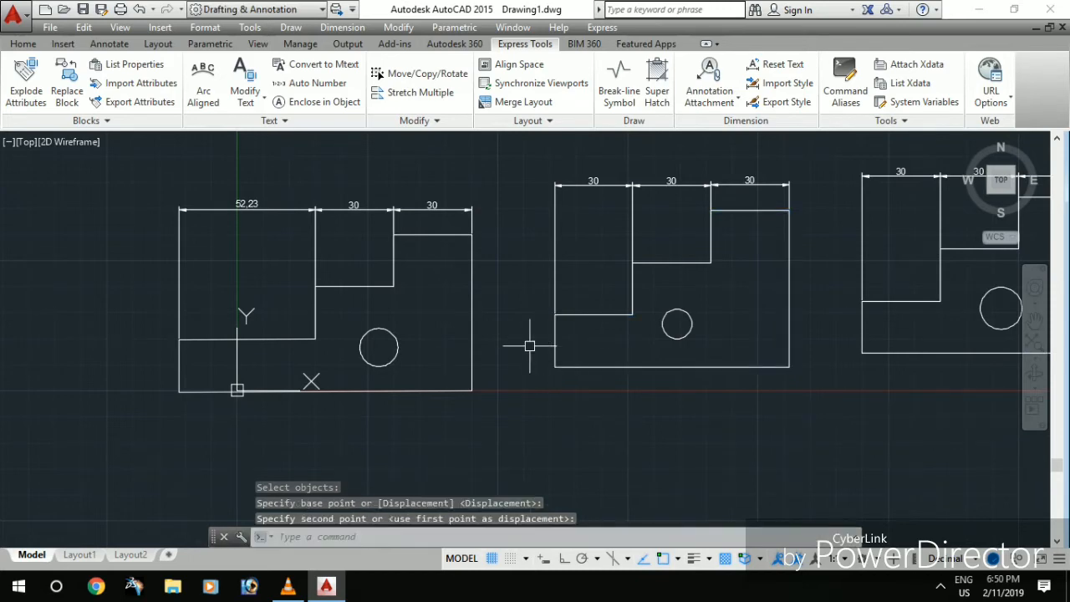
Step: Try to stretch the second profile's individually picked lowest tread and outer outline about 10 units to the left, and undo it
{"action": "key", "text": "Return"}
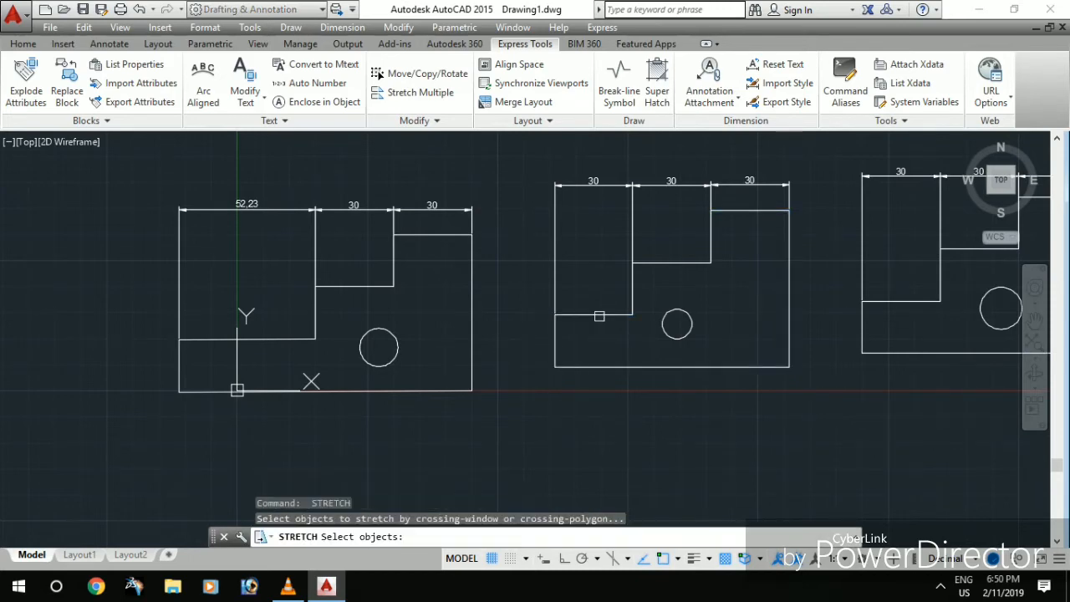
{"action": "left_click", "coordinate": [596, 318]}
{"action": "left_click", "coordinate": [557, 345]}
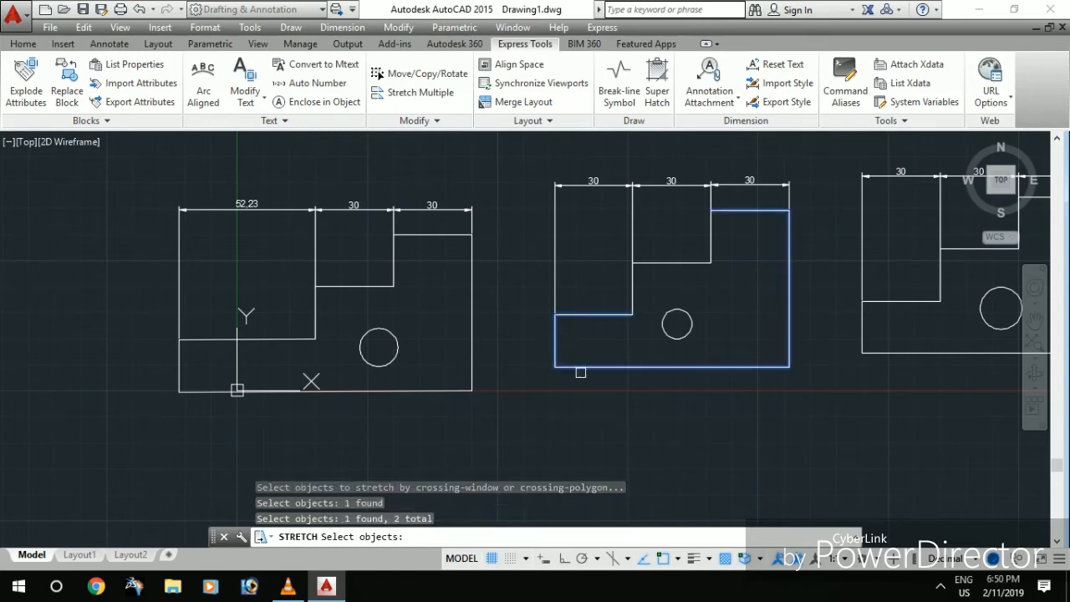
{"action": "key", "text": "Return"}
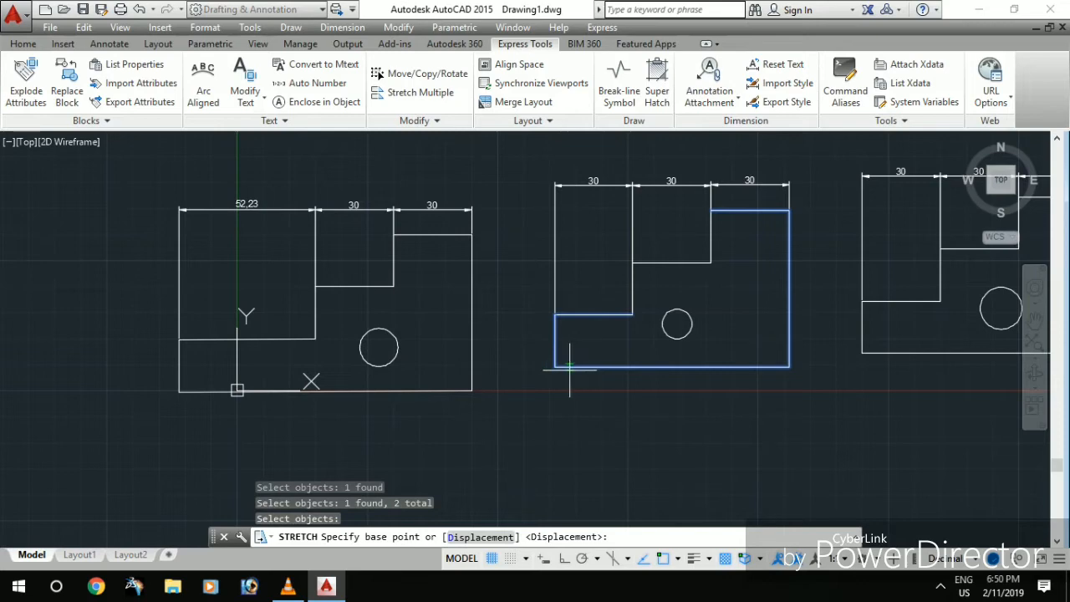
{"action": "left_click", "coordinate": [554, 340]}
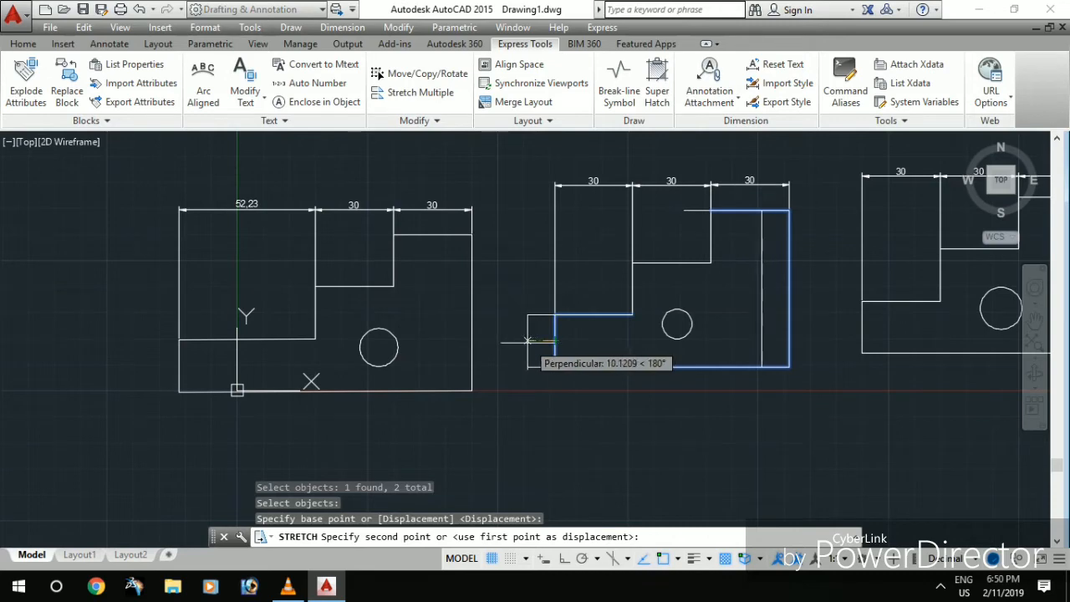
{"action": "left_click", "coordinate": [528, 342]}
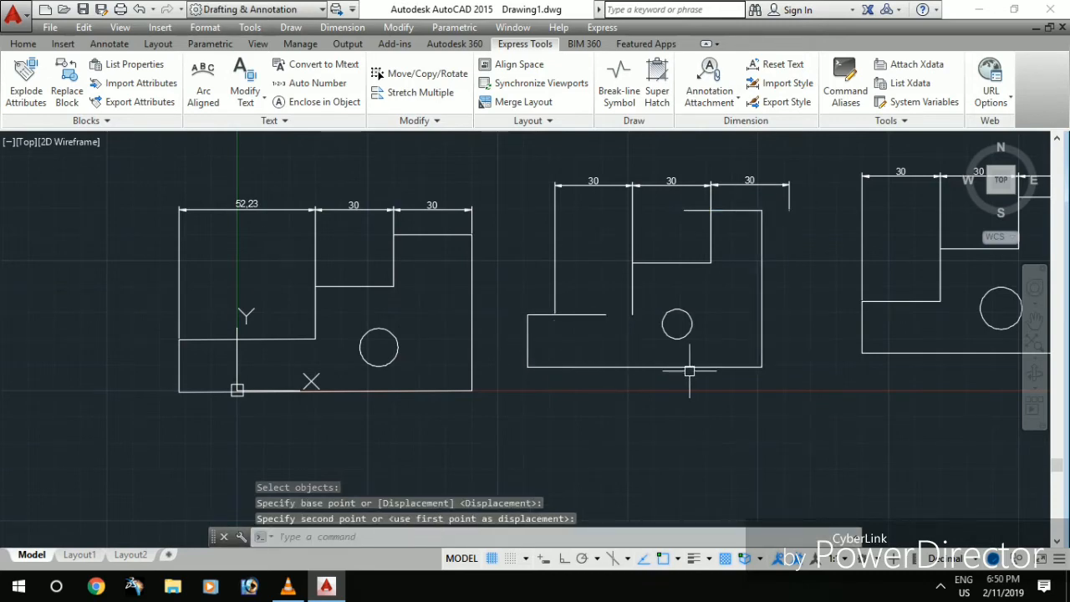
{"action": "key", "text": "ctrl+z"}
Step: Try to stretch the second profile's short left edge to the left with a crossing selection over that edge only
{"action": "left_click", "coordinate": [585, 351]}
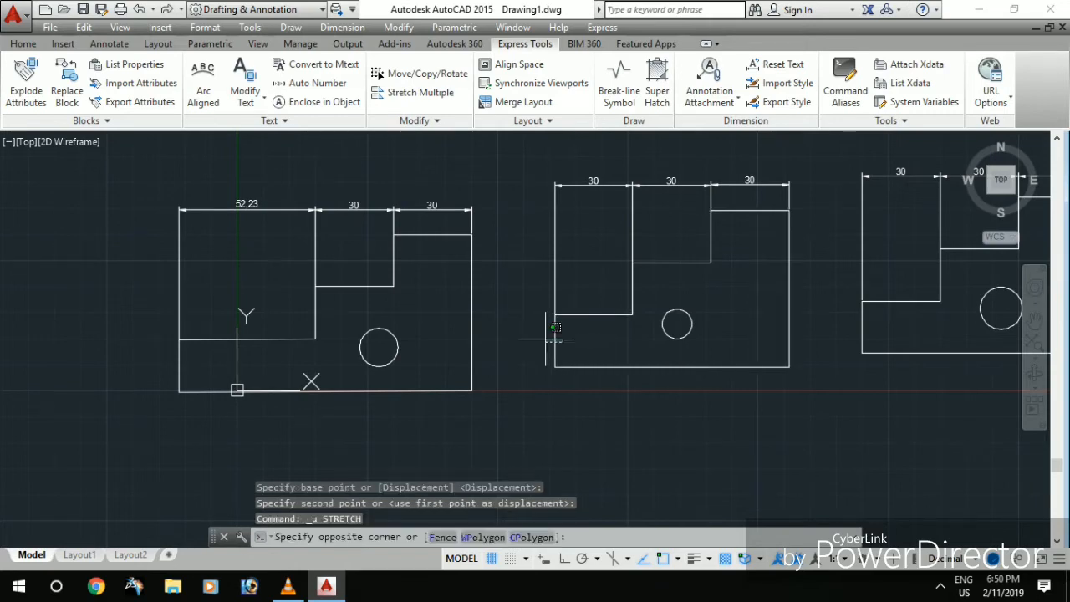
{"action": "left_click", "coordinate": [544, 338]}
{"action": "type", "text": "s"}
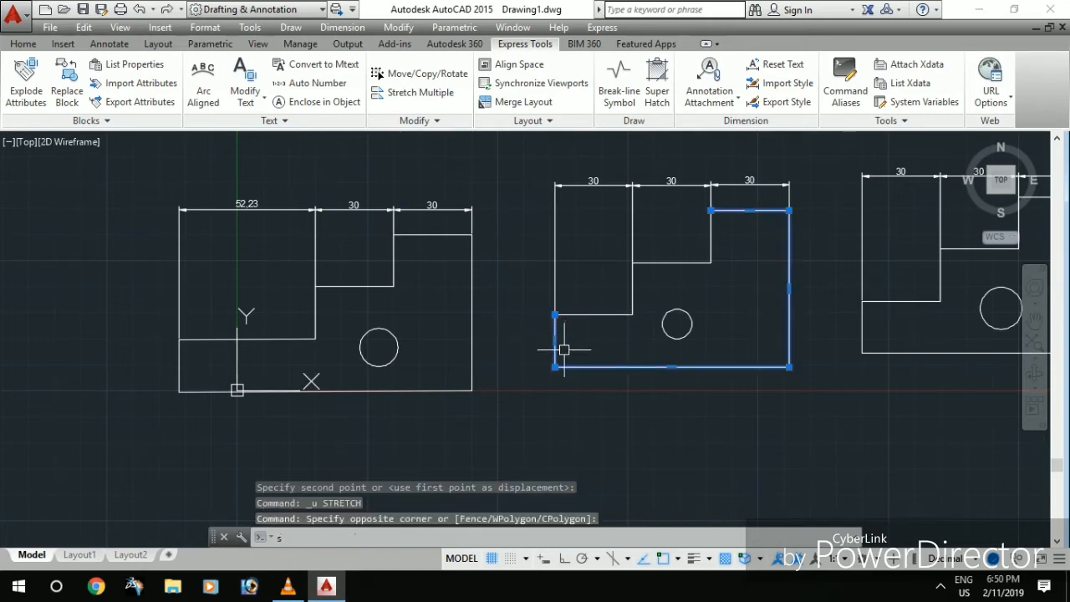
{"action": "key", "text": "Return"}
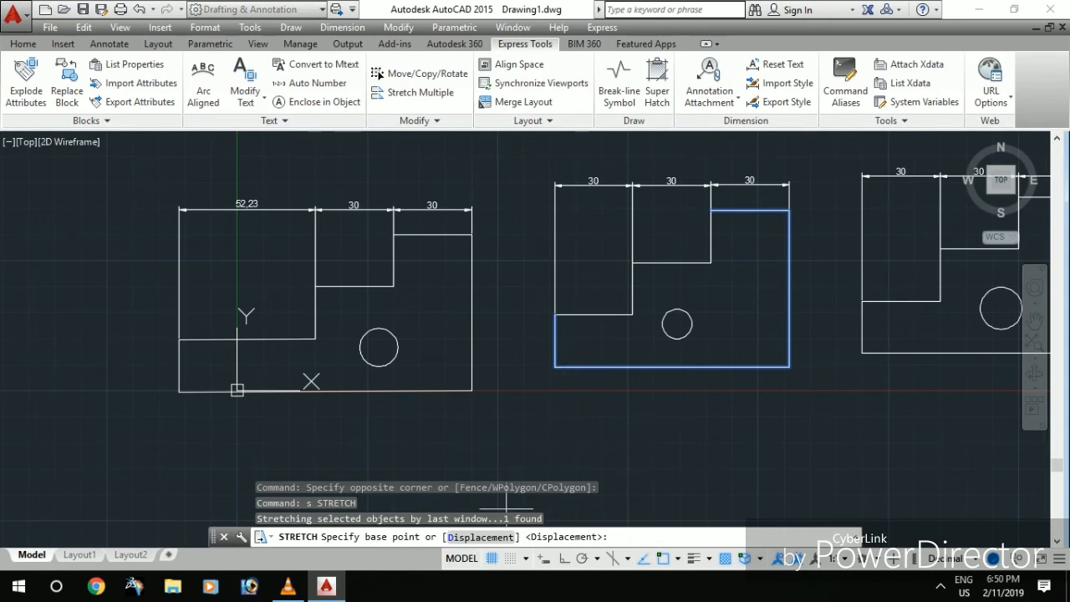
{"action": "left_click", "coordinate": [556, 332]}
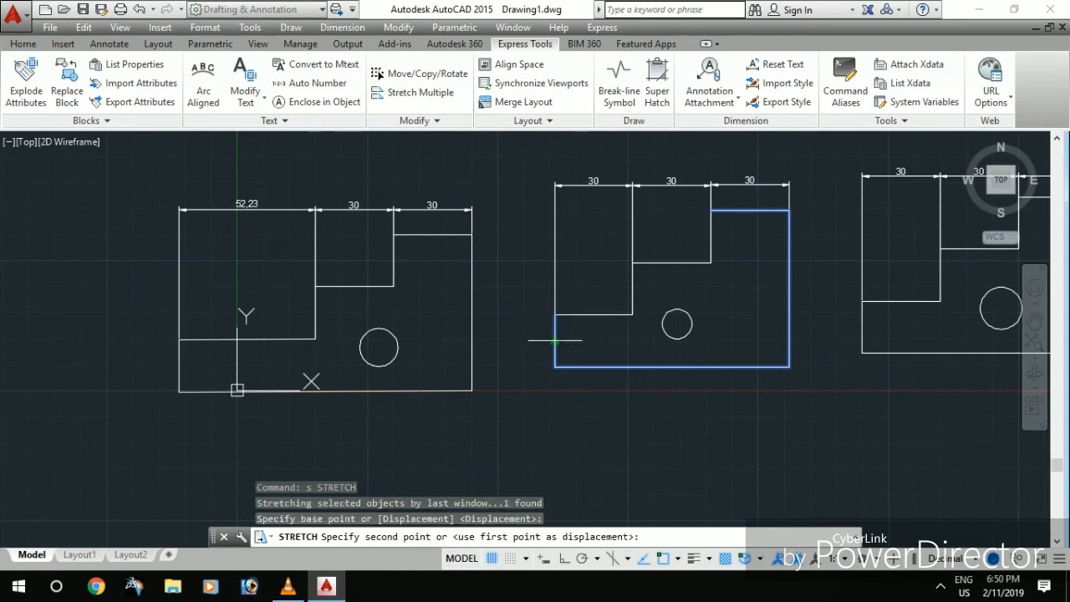
{"action": "left_click", "coordinate": [525, 341]}
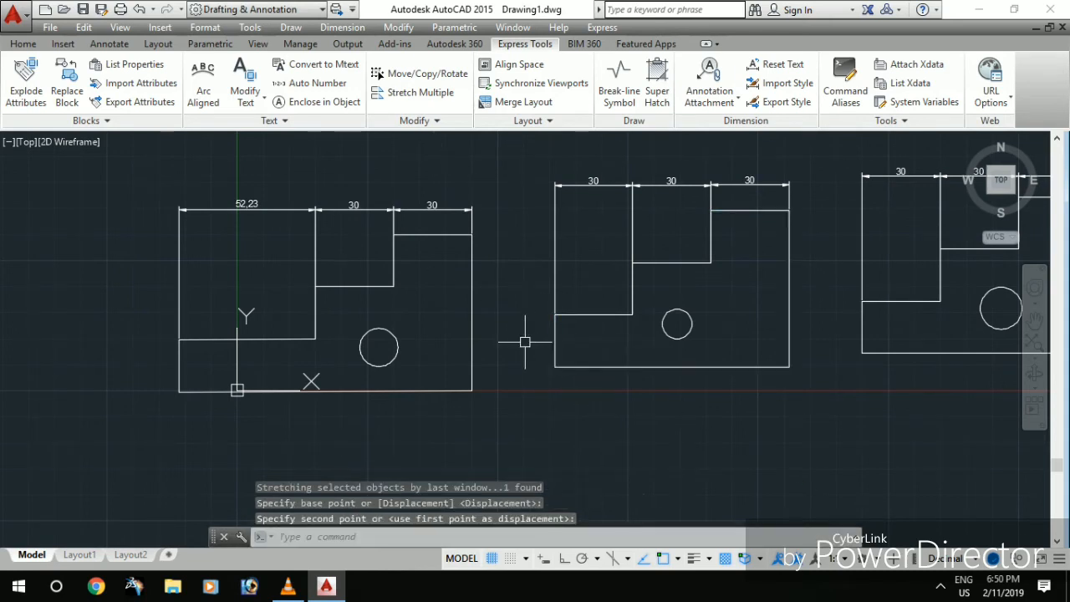
{"action": "key", "text": "Return"}
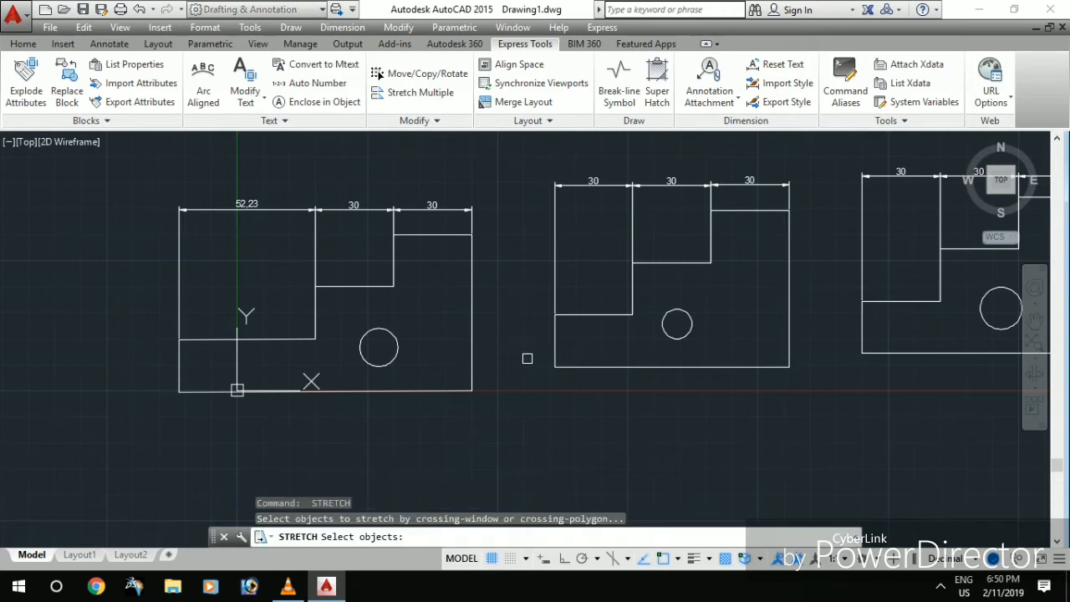
{"action": "left_click", "coordinate": [561, 361]}
{"action": "left_click", "coordinate": [532, 357]}
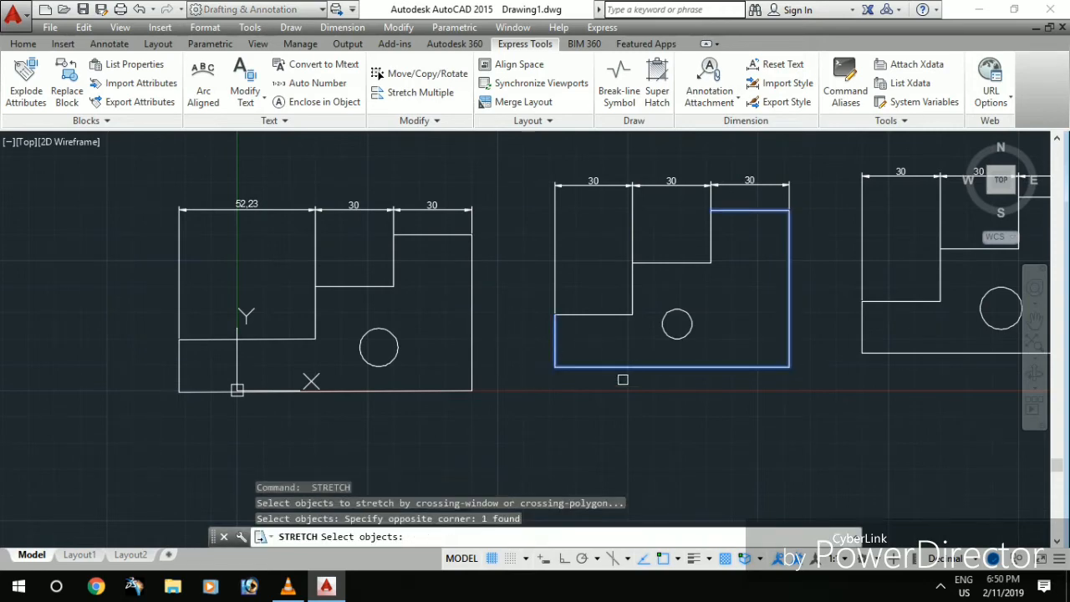
{"action": "key", "text": "Escape"}
{"action": "key", "text": "Escape"}
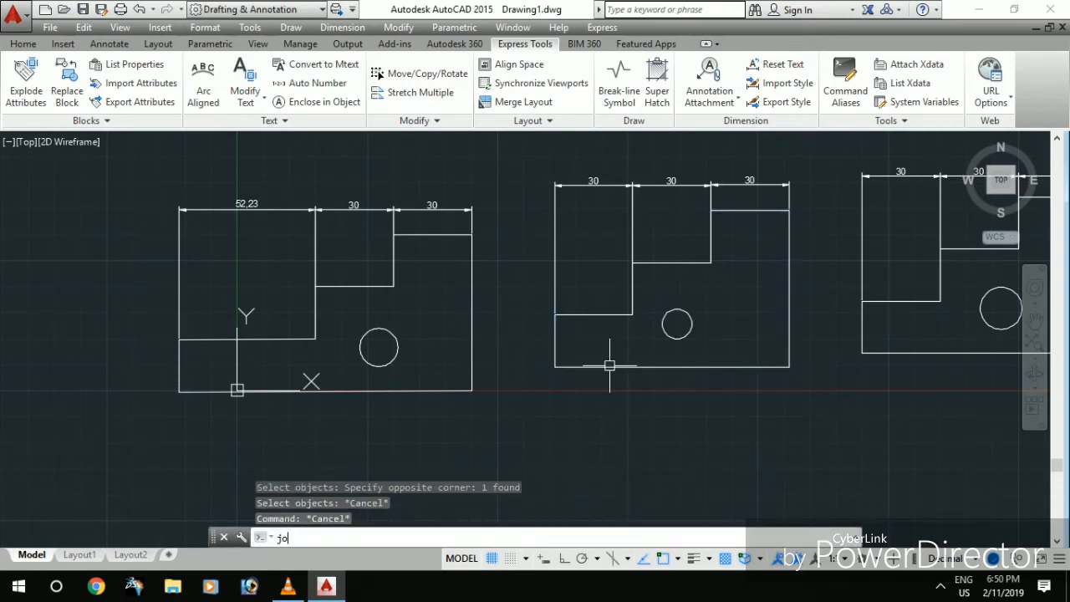
{"action": "key", "text": "BackSpace"}
{"action": "key", "text": "BackSpace"}
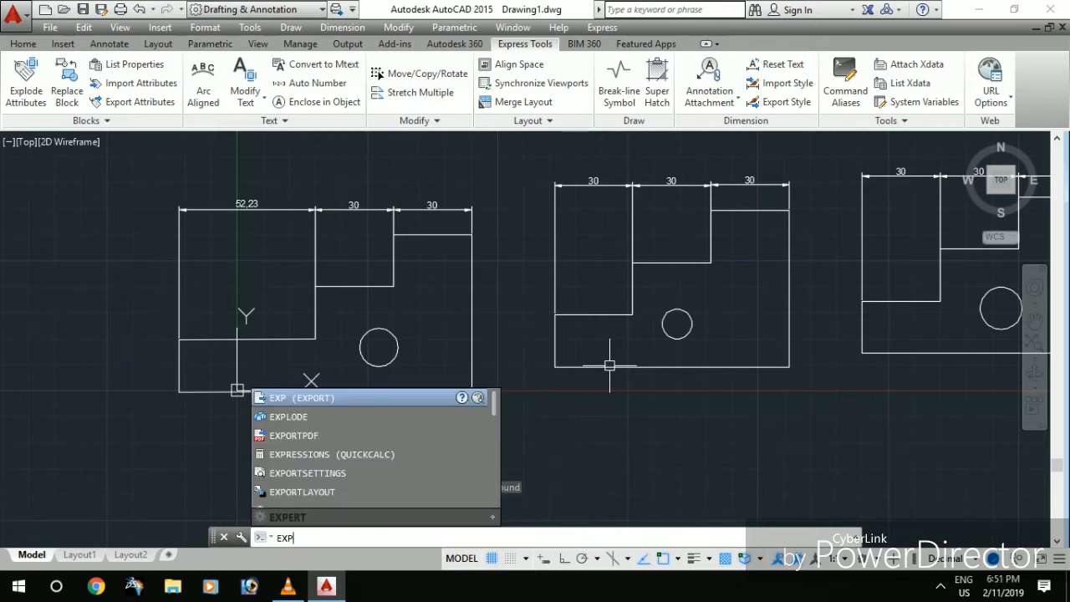
Step: Explode the second profile's outer outline polyline into separate lines
{"action": "type", "text": "l"}
{"action": "key", "text": "Return"}
{"action": "left_click", "coordinate": [600, 359]}
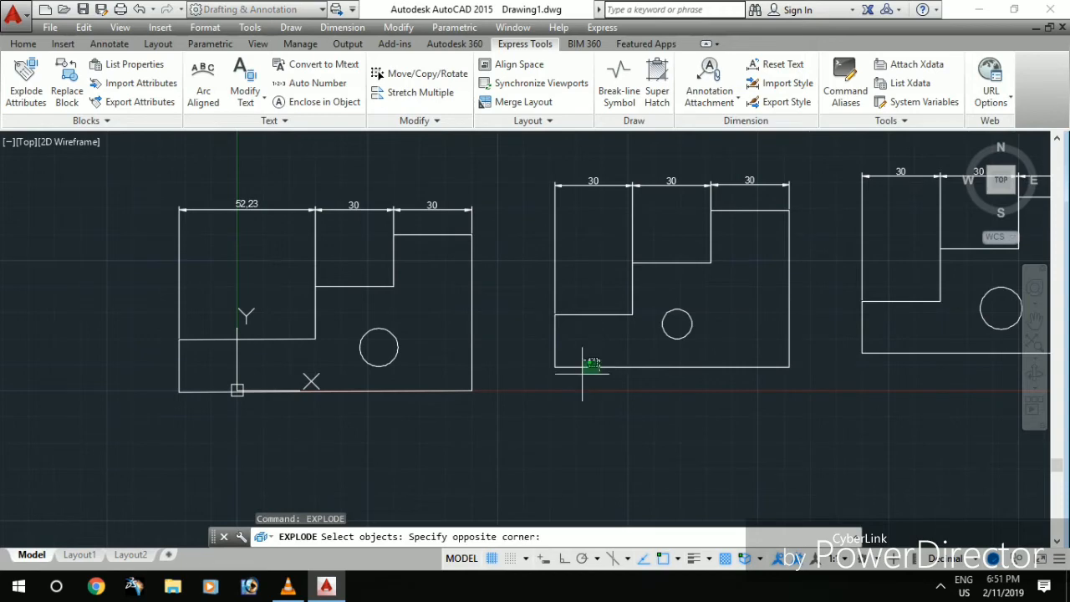
{"action": "left_click", "coordinate": [589, 366]}
{"action": "key", "text": "Return"}
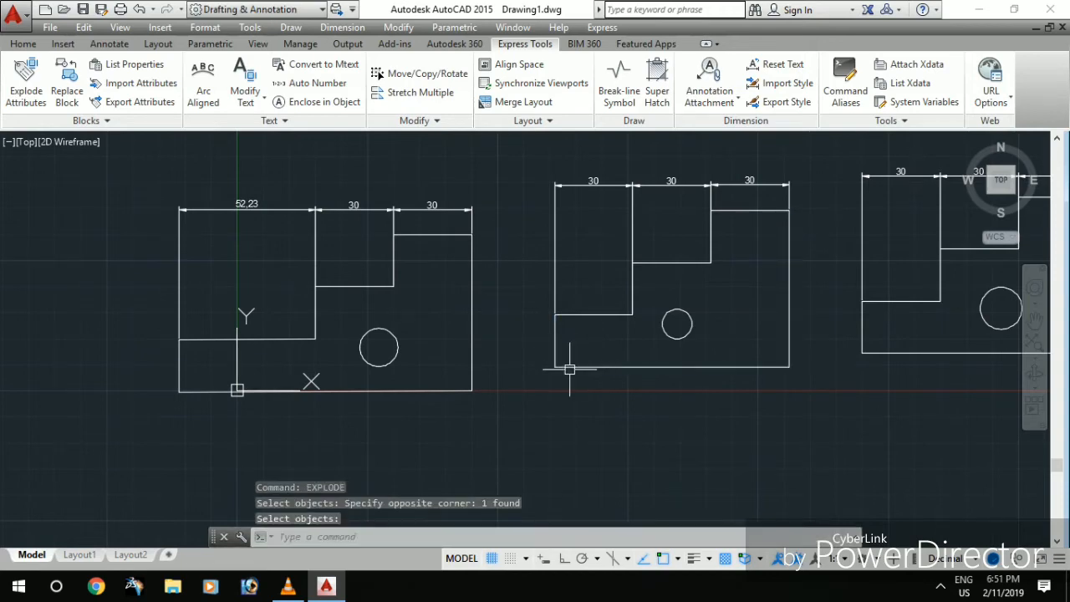
Step: Try to stretch the second profile's individually picked base line, short left edge and lowest tread to the left, and undo it
{"action": "type", "text": "s"}
{"action": "key", "text": "Return"}
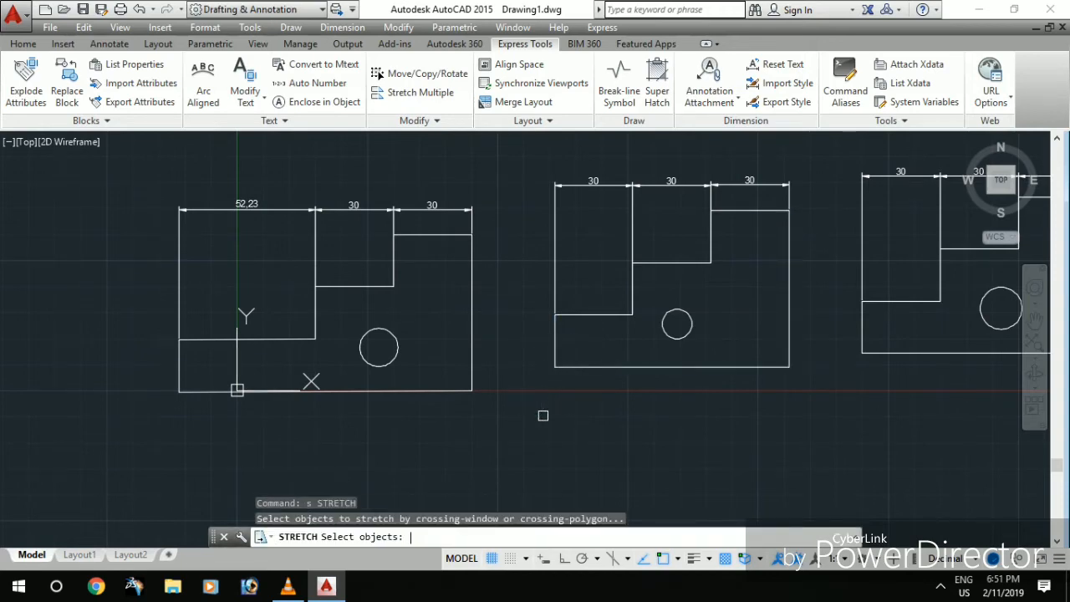
{"action": "left_click", "coordinate": [590, 367]}
{"action": "left_click", "coordinate": [558, 334]}
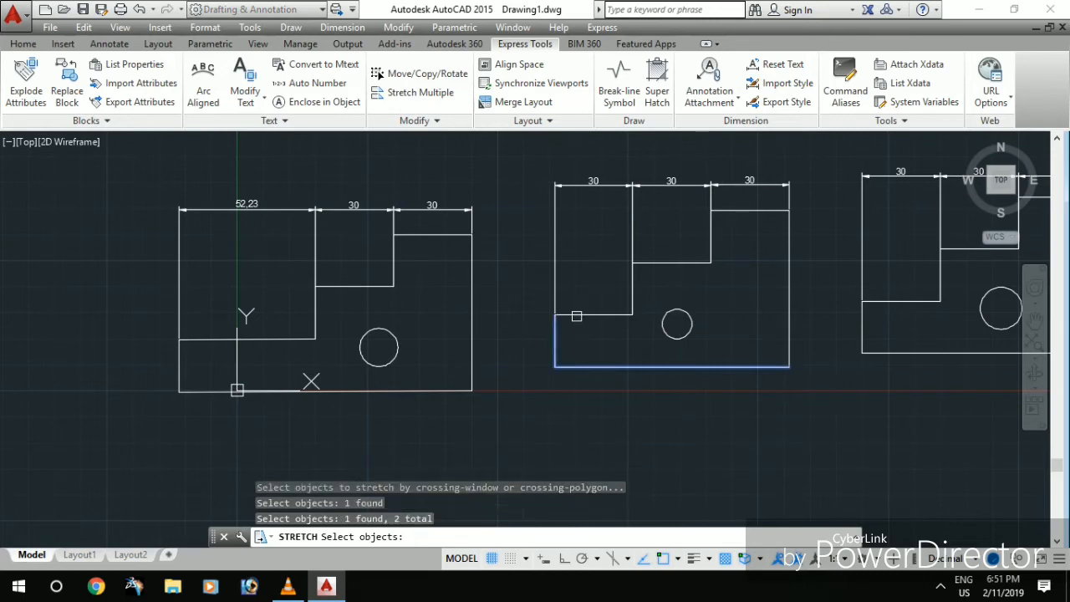
{"action": "left_click", "coordinate": [571, 316]}
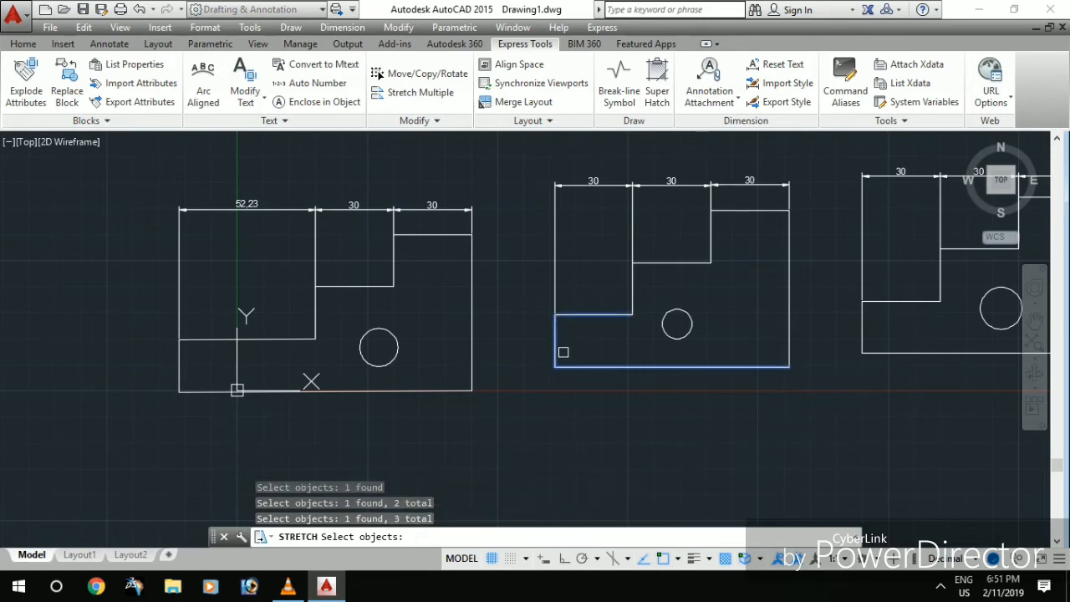
{"action": "key", "text": "Return"}
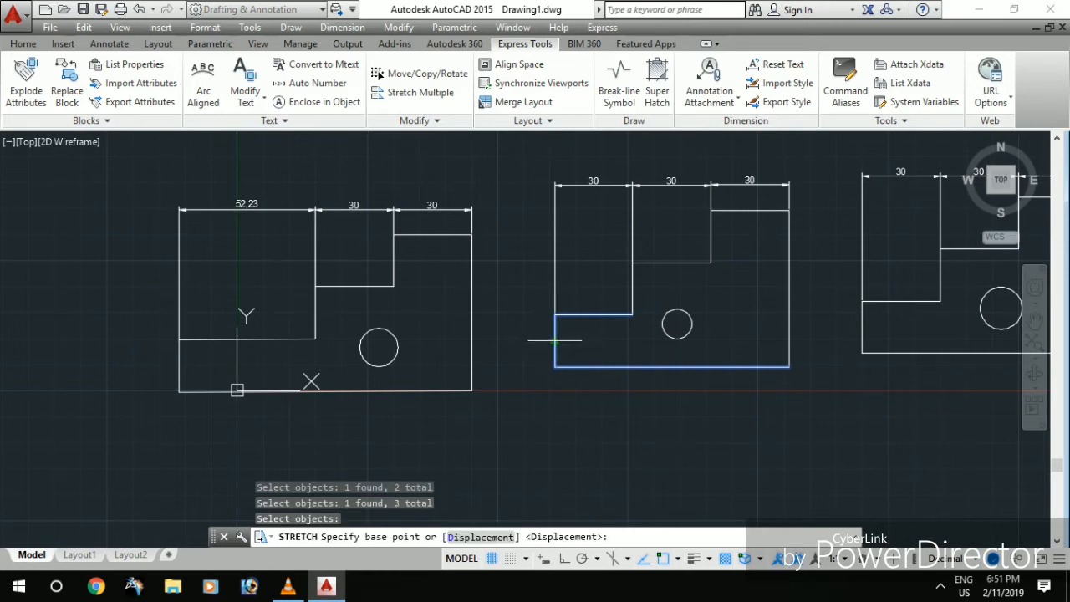
{"action": "left_click", "coordinate": [555, 340]}
{"action": "left_click", "coordinate": [515, 342]}
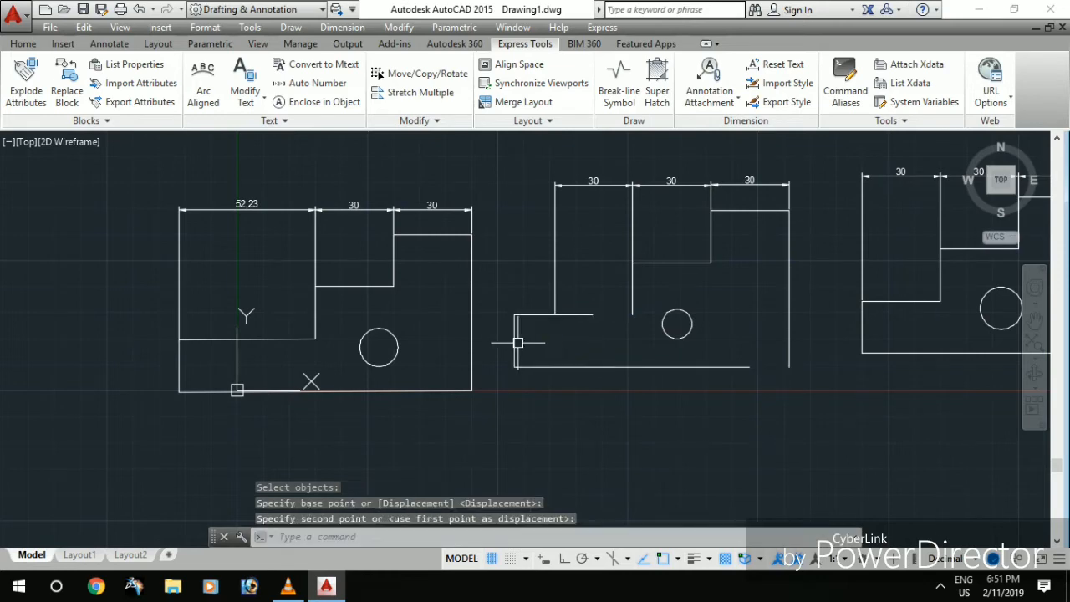
{"action": "key", "text": "ctrl+z"}
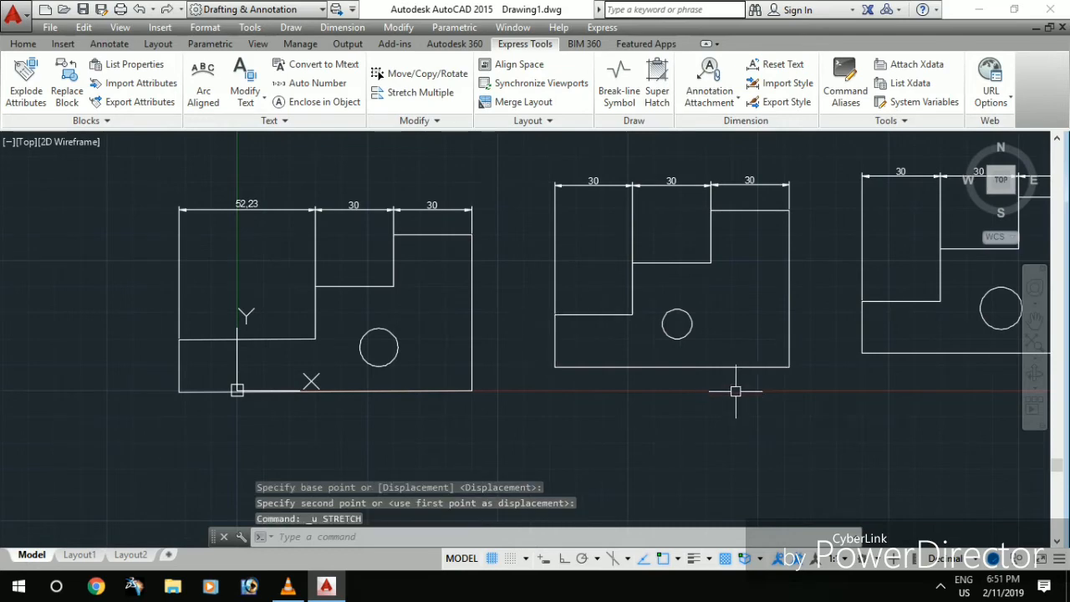
Step: Grip-stretch the left endpoint of the second profile's lowest tread horizontally to the left, beyond the profile's left edge
{"action": "left_click", "coordinate": [555, 315]}
{"action": "left_click", "coordinate": [594, 315]}
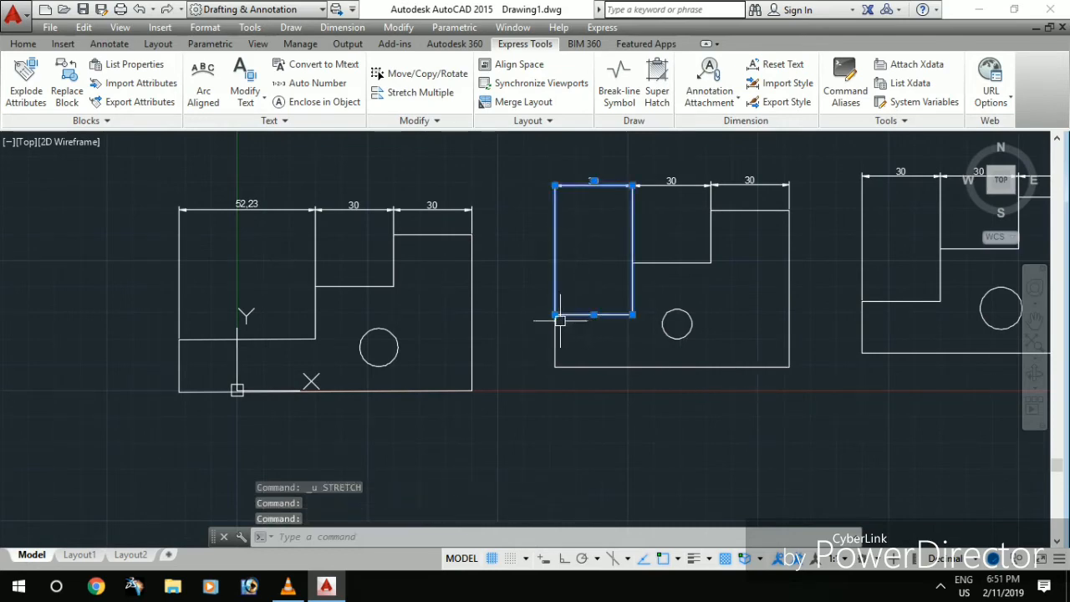
{"action": "key", "text": "Escape"}
{"action": "key", "text": "Escape"}
{"action": "key", "text": "Escape"}
{"action": "left_click", "coordinate": [568, 316]}
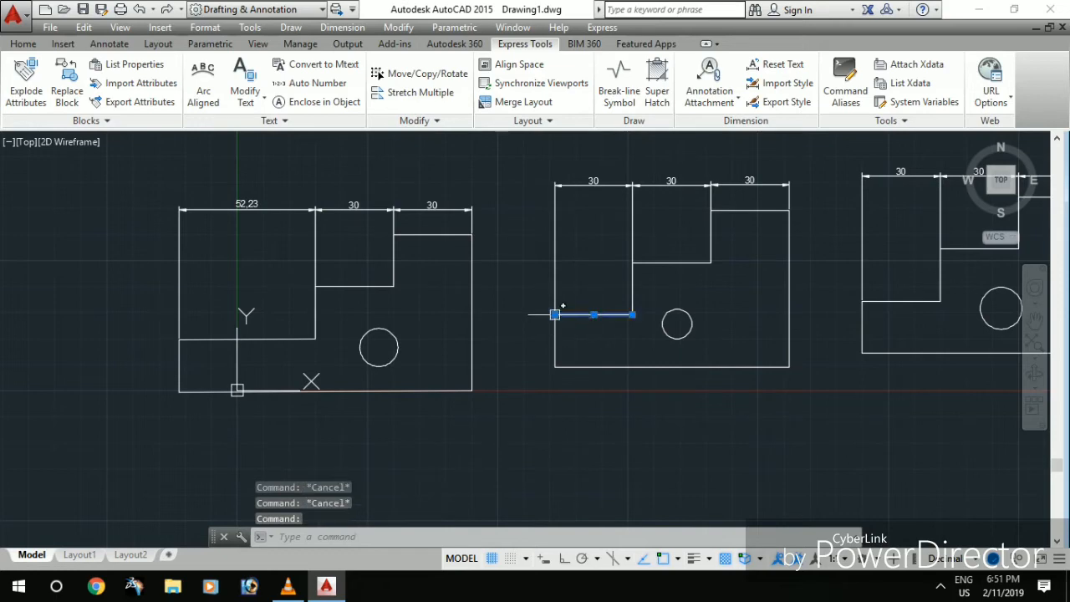
{"action": "left_click", "coordinate": [555, 315]}
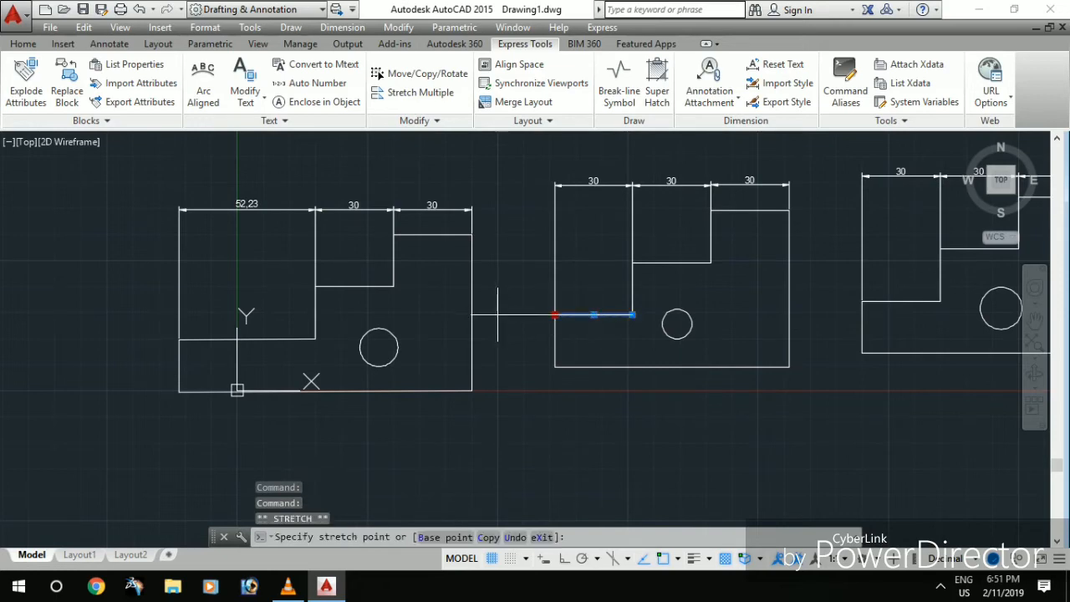
{"action": "left_click", "coordinate": [495, 315]}
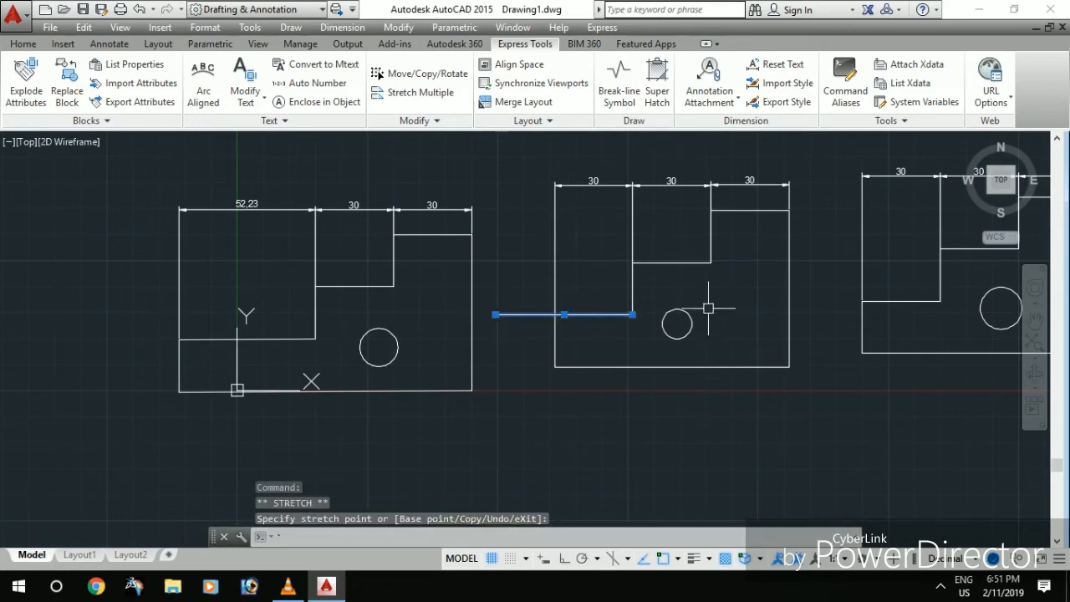
{"action": "key", "text": "Escape"}
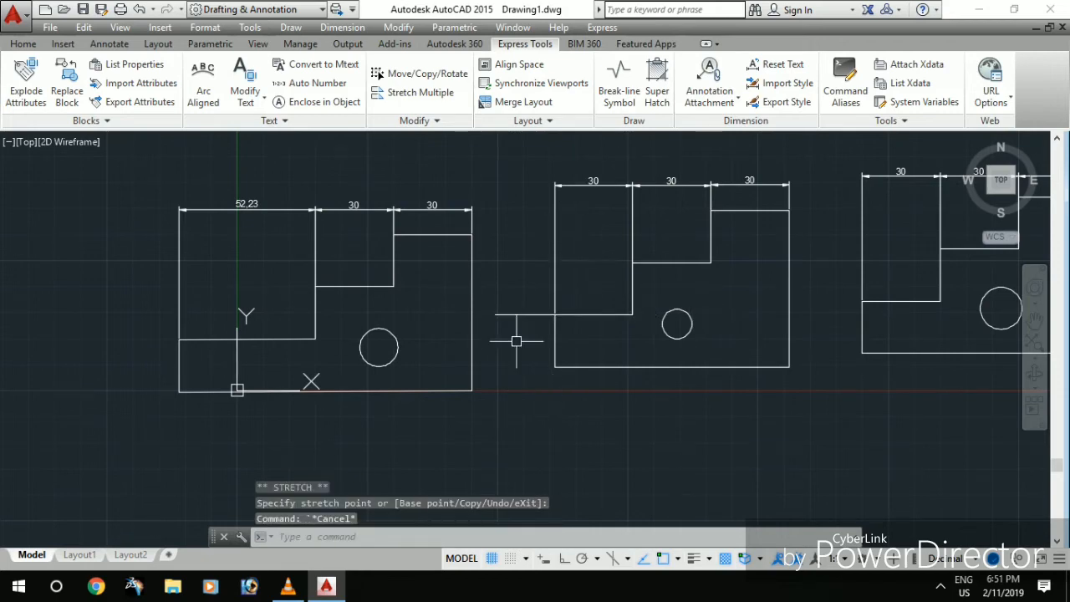
Step: Return the left endpoint of the second profile's lowest tread to the upper corner of the short left edge
{"action": "left_click", "coordinate": [516, 315]}
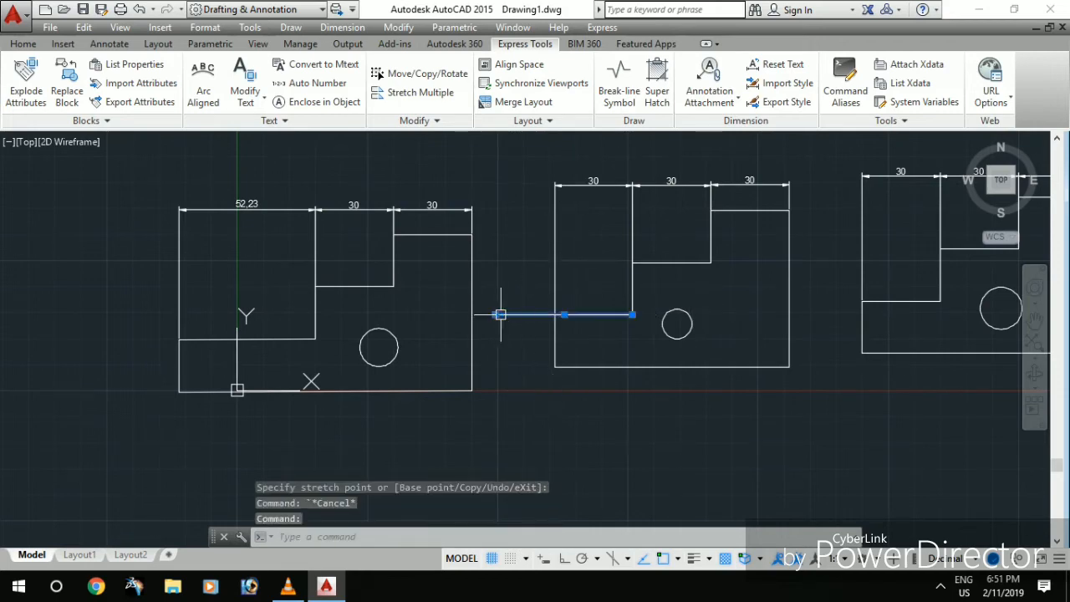
{"action": "left_click", "coordinate": [495, 315]}
{"action": "left_click", "coordinate": [555, 315]}
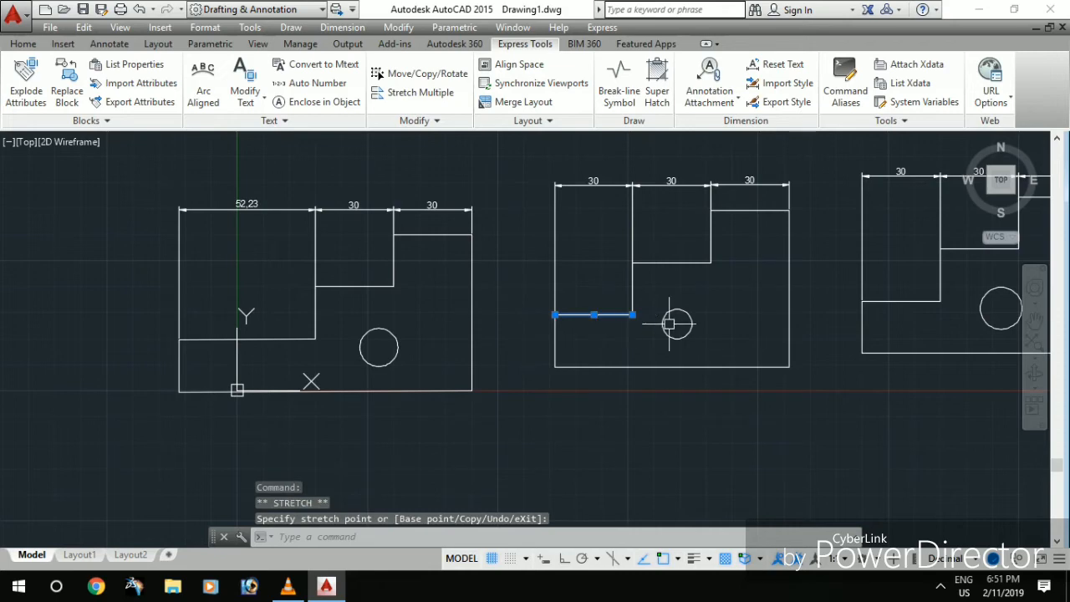
Step: Examine the object type of the third profile's first dimension text and compare it with the dimensions of the other two profiles
{"action": "middle_click_drag", "start_coordinate": [881, 402], "coordinate": [683, 470]}
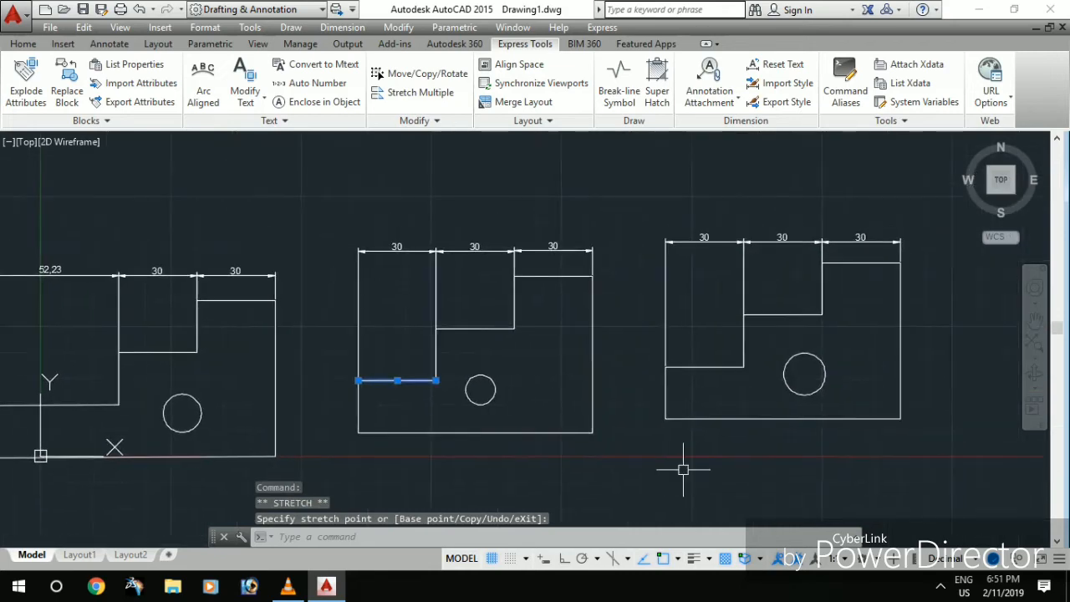
{"action": "scroll", "coordinate": [702, 284], "scroll_direction": "up", "scroll_amount": 4}
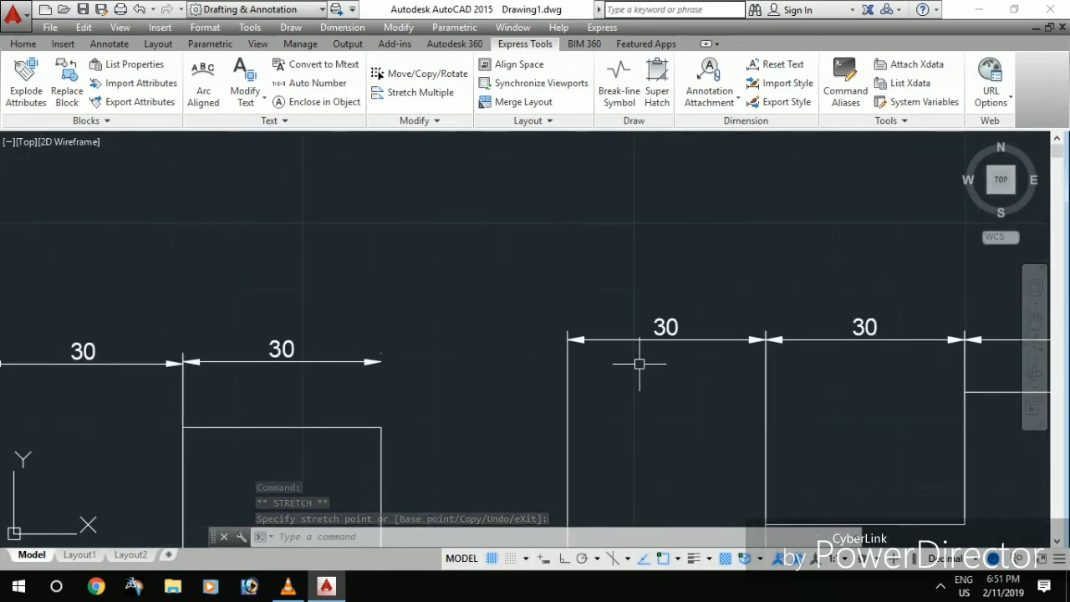
{"action": "left_click", "coordinate": [676, 323]}
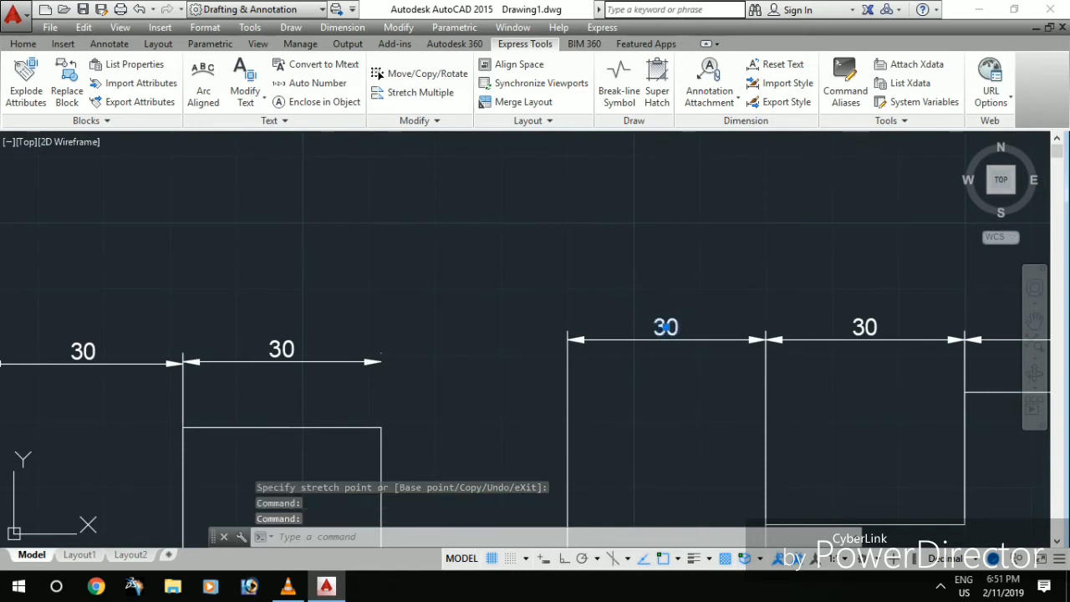
{"action": "double_click", "coordinate": [674, 329]}
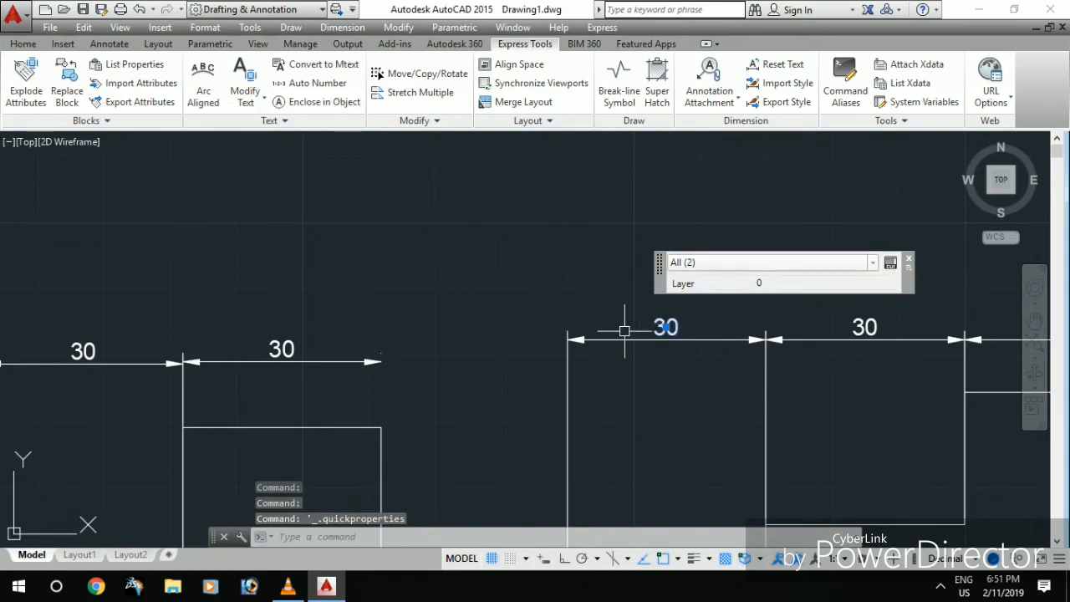
{"action": "key", "text": "Escape"}
{"action": "key", "text": "Escape"}
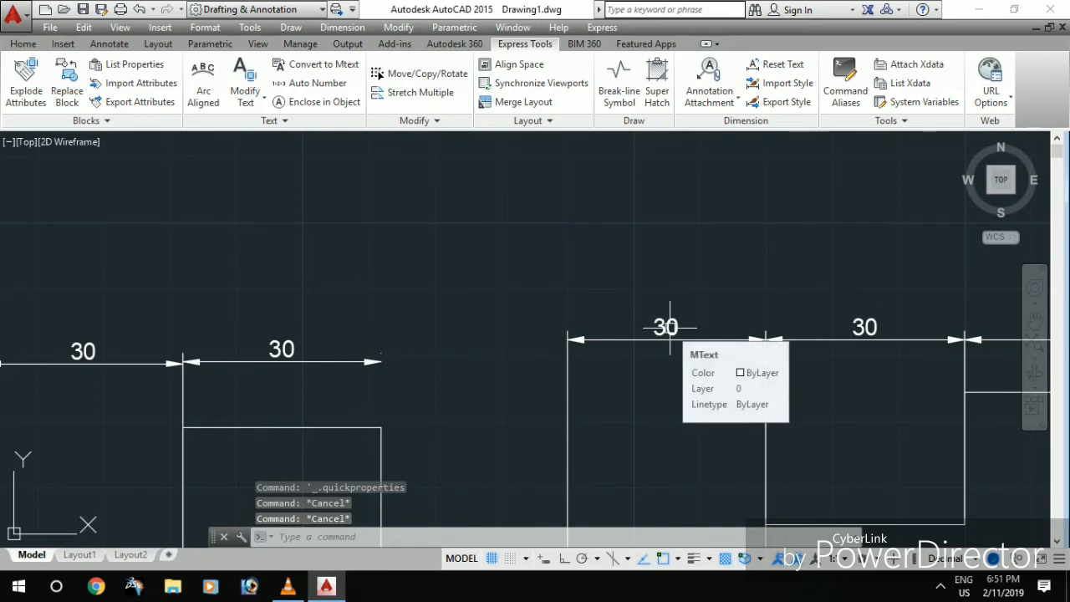
{"action": "mouse_move", "coordinate": [289, 349]}
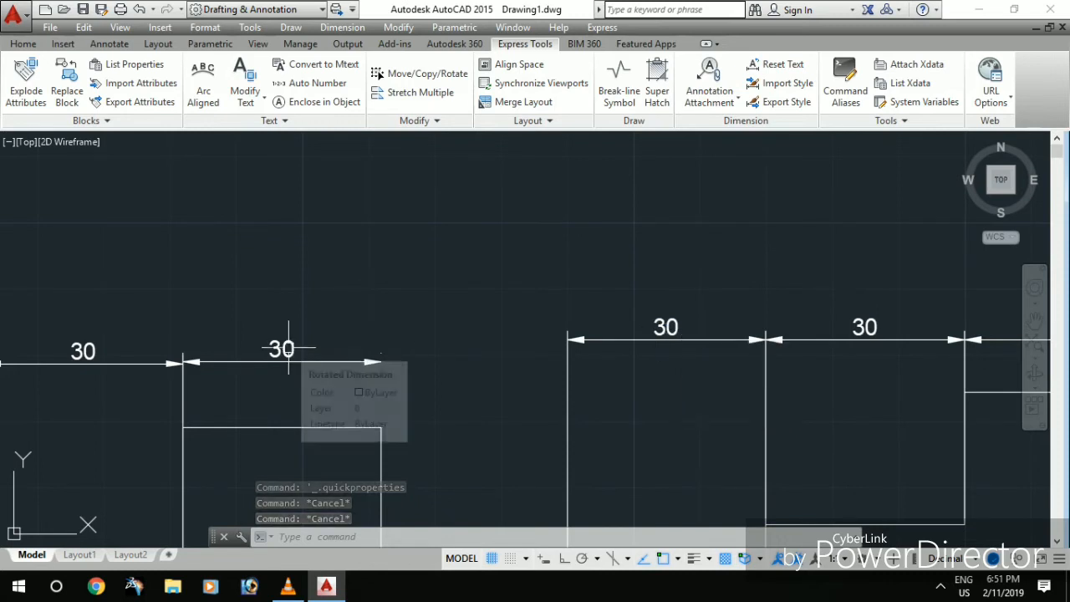
{"action": "scroll", "coordinate": [281, 351], "scroll_direction": "down", "scroll_amount": 4}
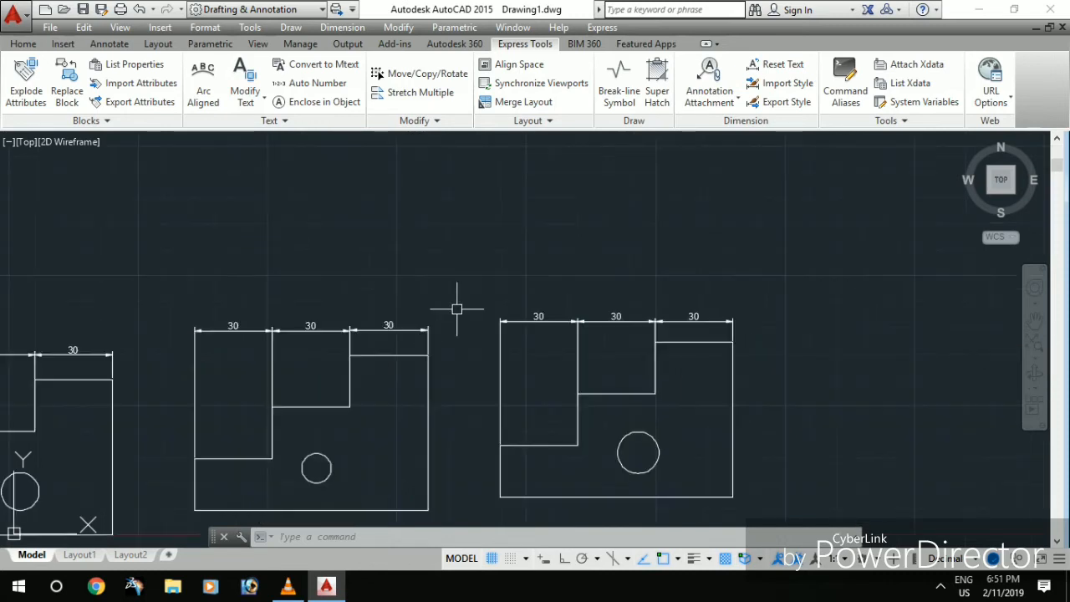
{"action": "middle_click_drag", "start_coordinate": [485, 308], "coordinate": [592, 341]}
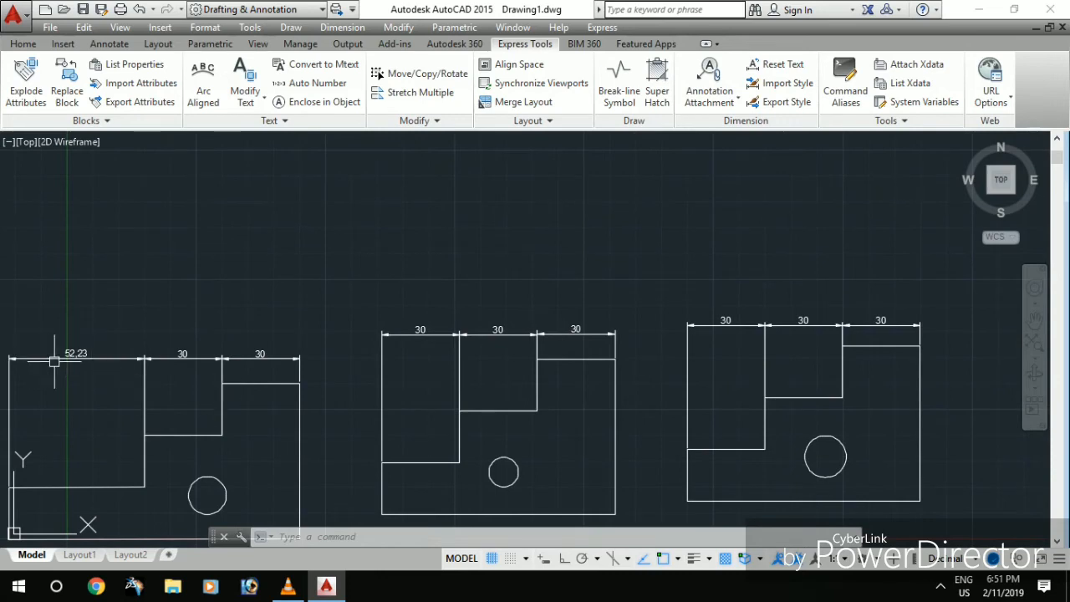
{"action": "mouse_move", "coordinate": [55, 361]}
{"action": "mouse_move", "coordinate": [496, 333]}
Step: Erase the text, dimension line and both arrowheads of the third profile's first dimension as separate objects
{"action": "left_click", "coordinate": [725, 321]}
{"action": "scroll", "coordinate": [748, 321], "scroll_direction": "up", "scroll_amount": 2}
{"action": "key", "text": "Delete"}
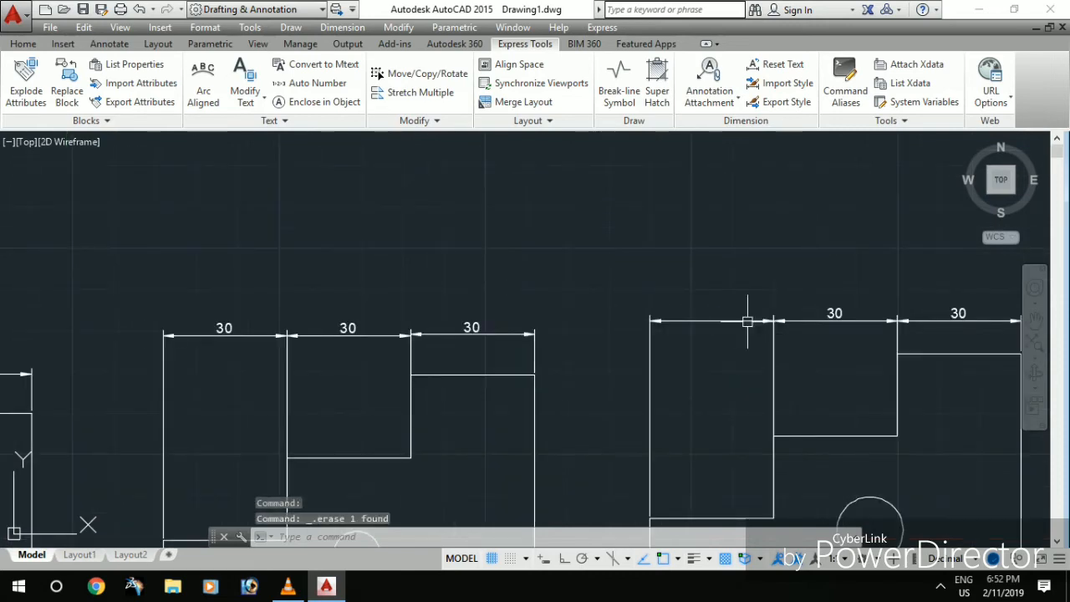
{"action": "left_click", "coordinate": [749, 322]}
{"action": "key", "text": "Delete"}
{"action": "scroll", "coordinate": [763, 327], "scroll_direction": "up", "scroll_amount": 3}
{"action": "left_click", "coordinate": [775, 307]}
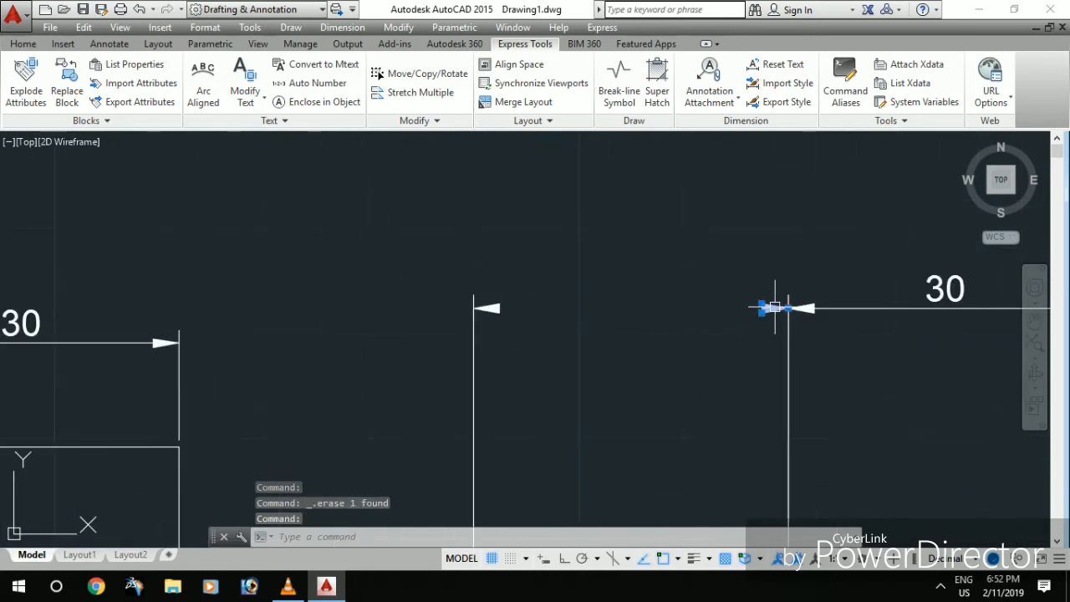
{"action": "key", "text": "Delete"}
{"action": "left_click", "coordinate": [494, 308]}
{"action": "key", "text": "Delete"}
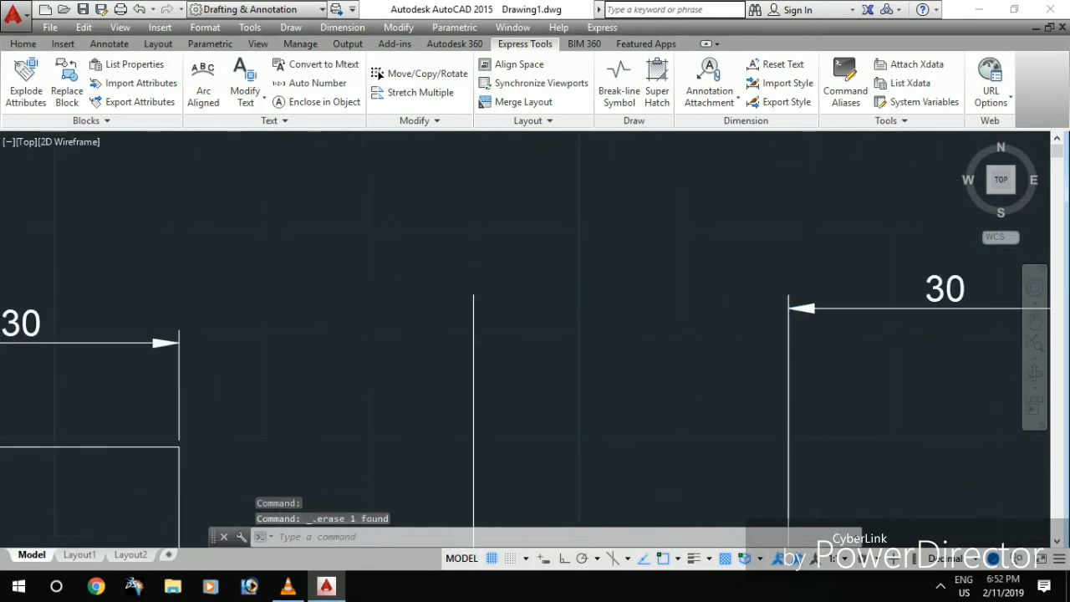
Step: Undo the erasures of the third profile's first dimension text, line and arrowheads
{"action": "scroll", "coordinate": [605, 343], "scroll_direction": "down", "scroll_amount": 2}
{"action": "key", "text": "ctrl+z"}
{"action": "key", "text": "ctrl+z"}
{"action": "key", "text": "ctrl+z"}
{"action": "key", "text": "ctrl+z"}
{"action": "key", "text": "ctrl+z"}
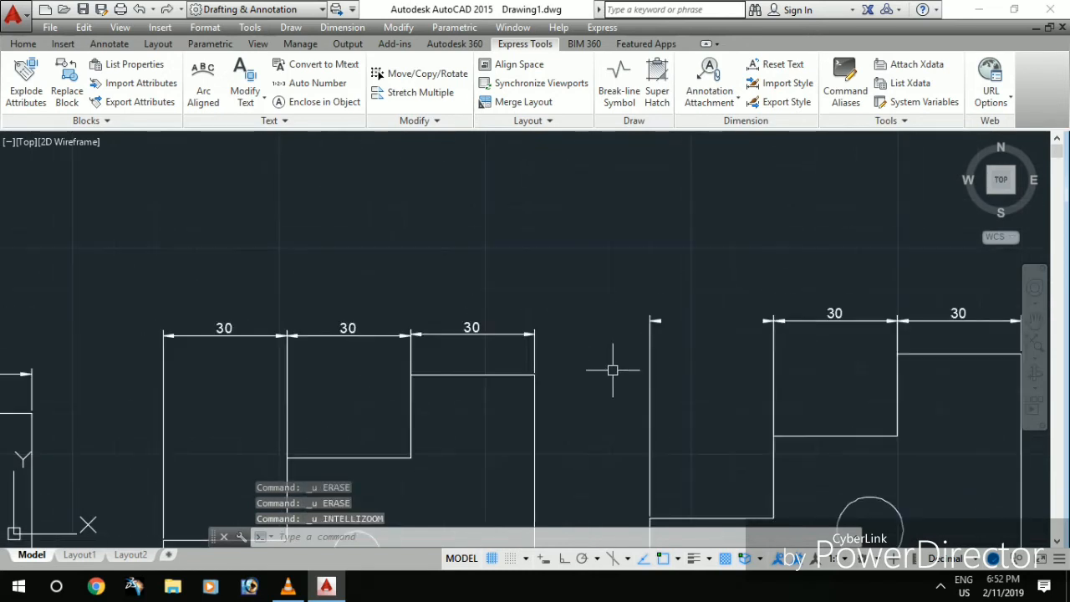
{"action": "key", "text": "ctrl+z"}
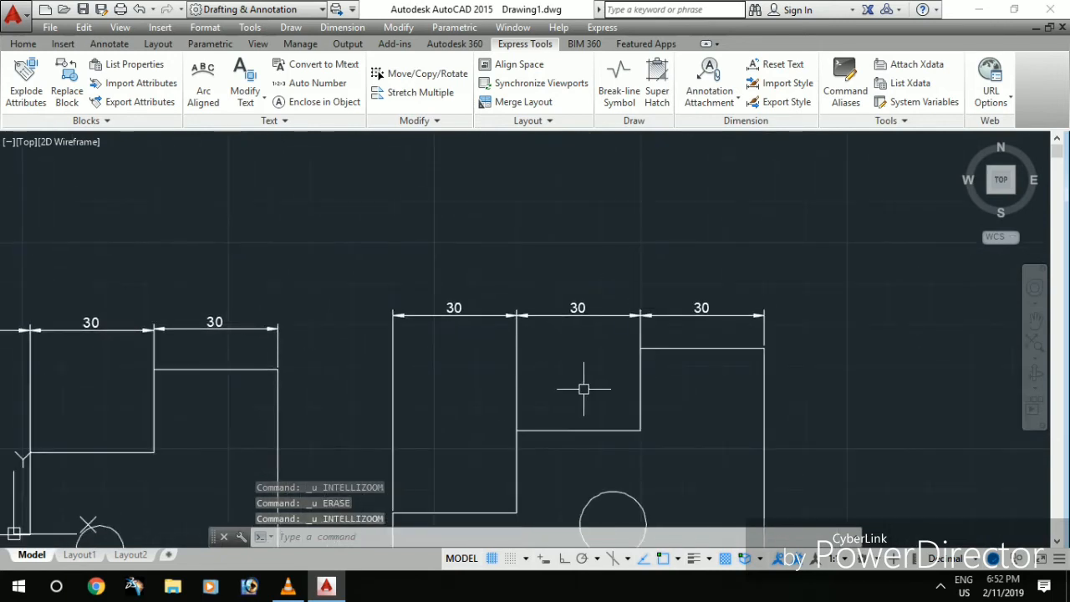
{"action": "key", "text": "alt+n"}
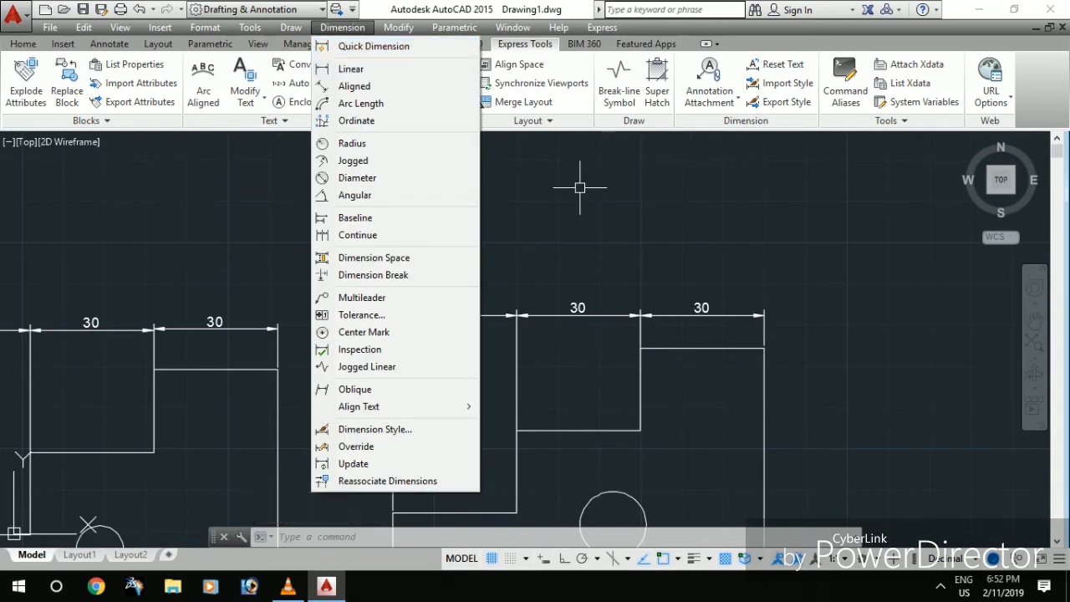
{"action": "key", "text": "Escape"}
{"action": "scroll", "coordinate": [645, 248], "scroll_direction": "down", "scroll_amount": 4}
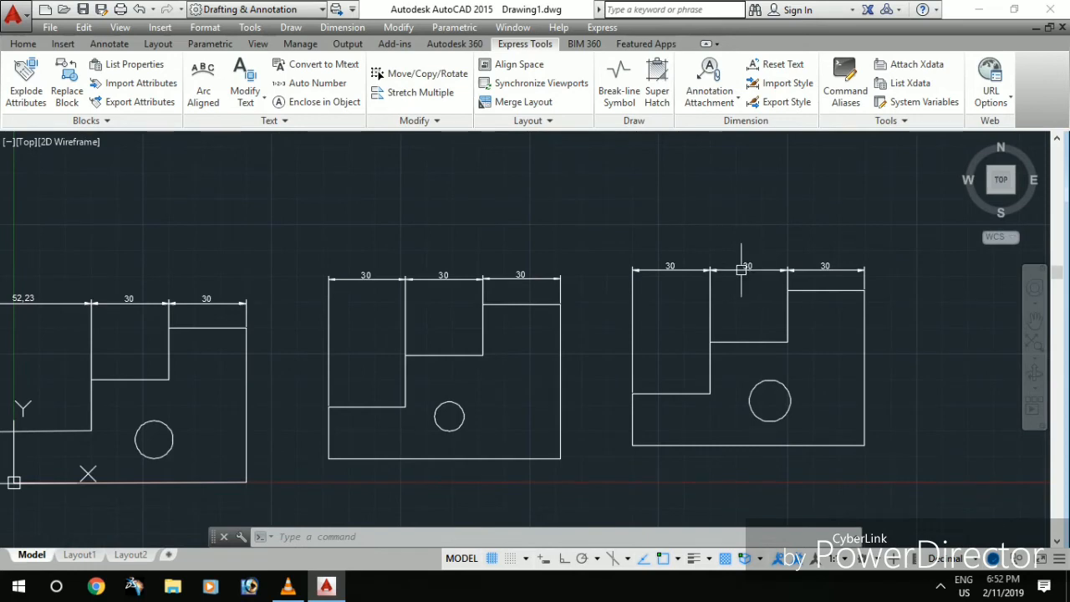
{"action": "scroll", "coordinate": [743, 268], "scroll_direction": "down", "scroll_amount": 2}
{"action": "middle_click_drag", "start_coordinate": [555, 270], "coordinate": [619, 303]}
{"action": "scroll", "coordinate": [619, 303], "scroll_direction": "up", "scroll_amount": 2}
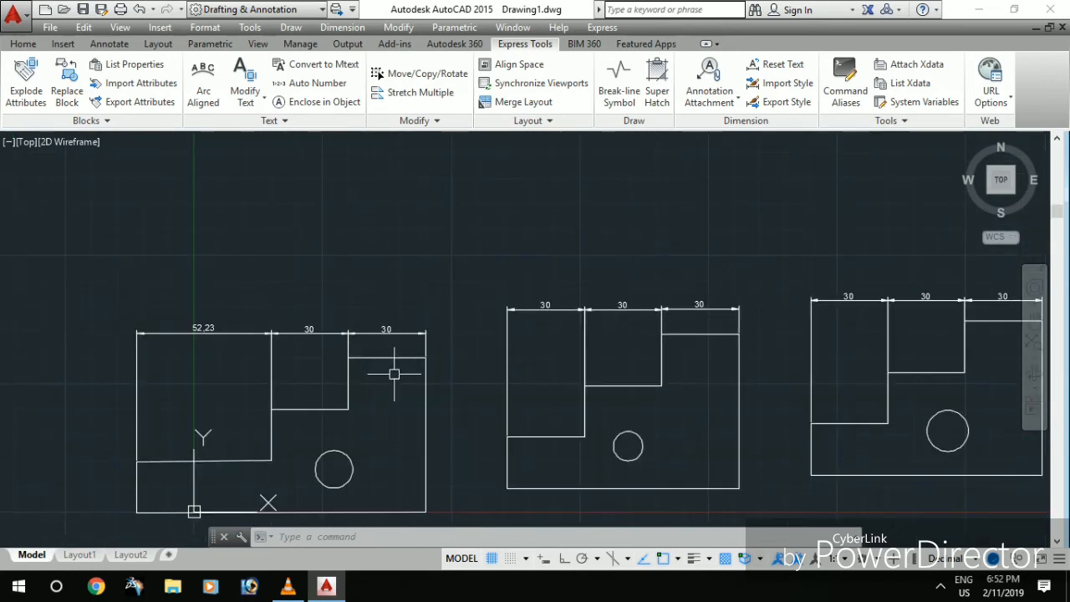
{"action": "scroll", "coordinate": [692, 327], "scroll_direction": "down", "scroll_amount": 2}
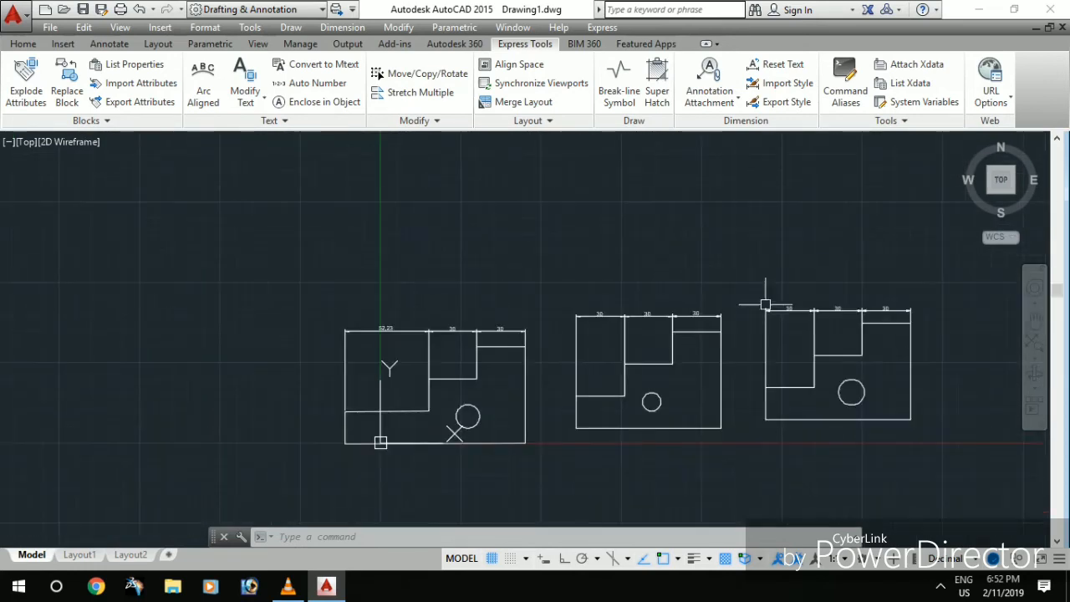
Step: Try to erase all three stepped profiles together with their dimensions
{"action": "left_click", "coordinate": [960, 264]}
{"action": "left_click", "coordinate": [268, 499]}
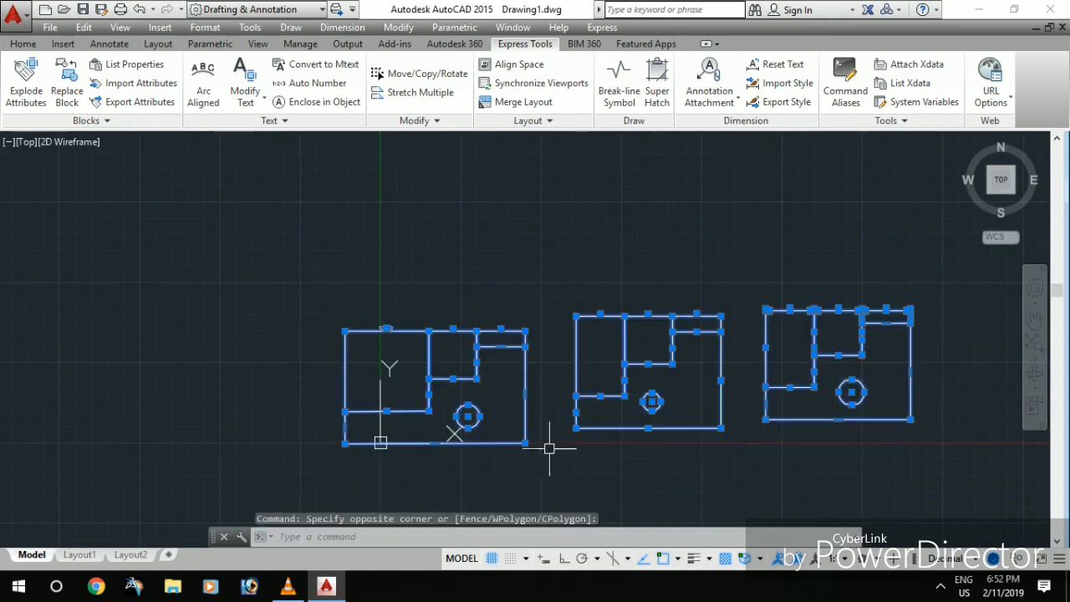
{"action": "key", "text": "Delete"}
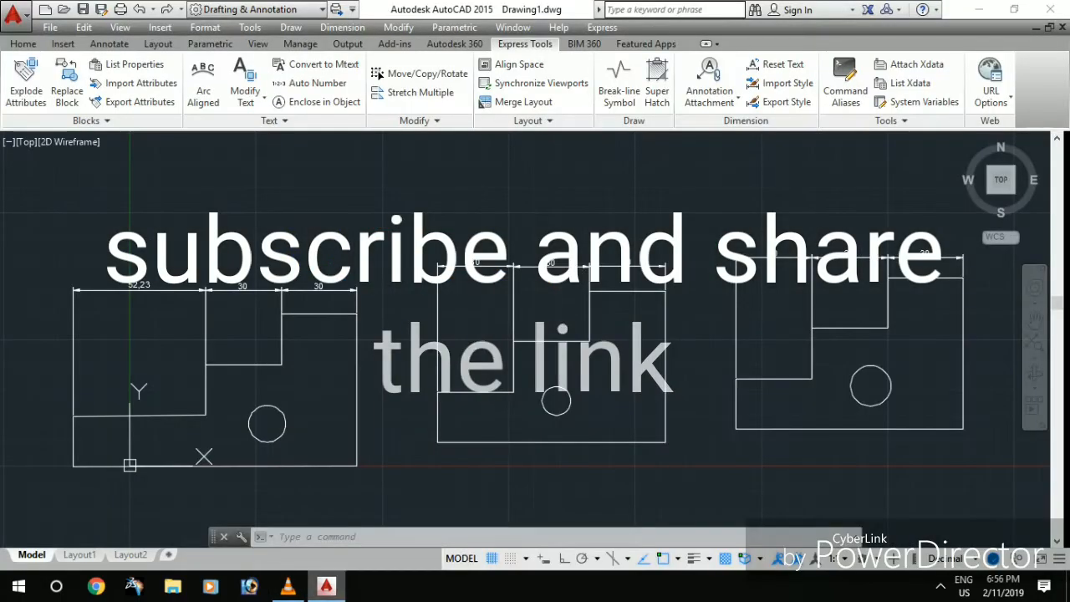
Step: Grip-stretch the free end of the second profile's uppermost step line outward until the line is about 42 units long
{"action": "scroll", "coordinate": [587, 274], "scroll_direction": "up", "scroll_amount": 2}
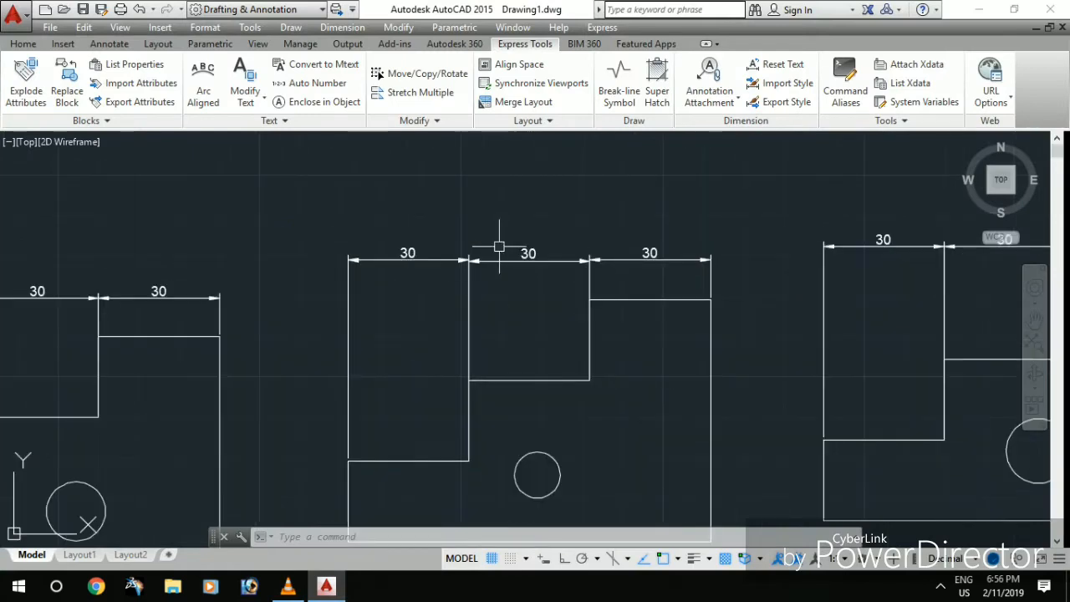
{"action": "left_click", "coordinate": [530, 260]}
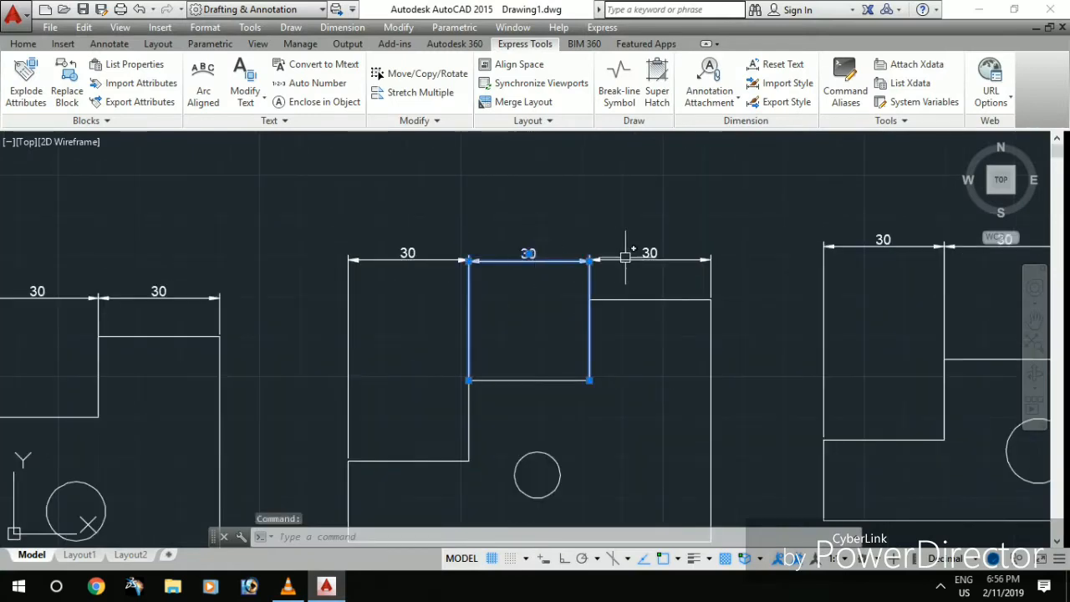
{"action": "left_click", "coordinate": [713, 299]}
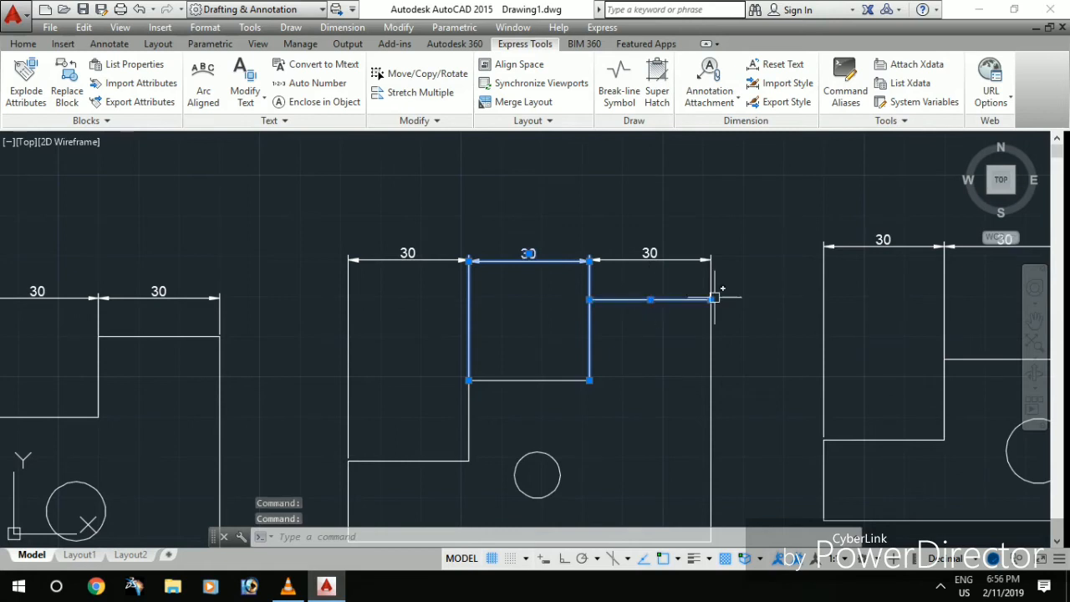
{"action": "left_click", "coordinate": [711, 300]}
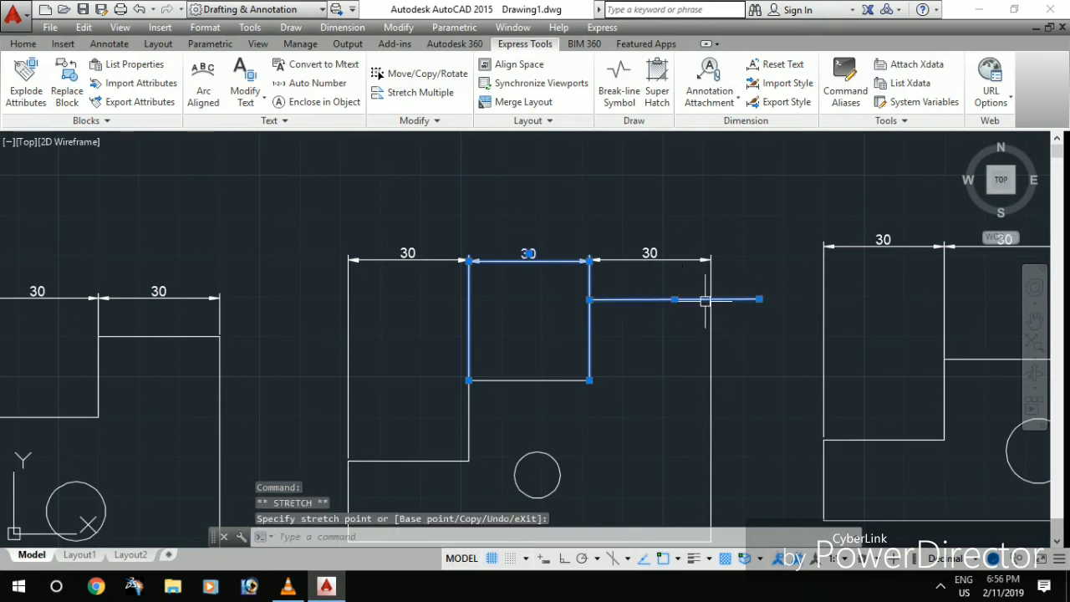
{"action": "left_click", "coordinate": [732, 218]}
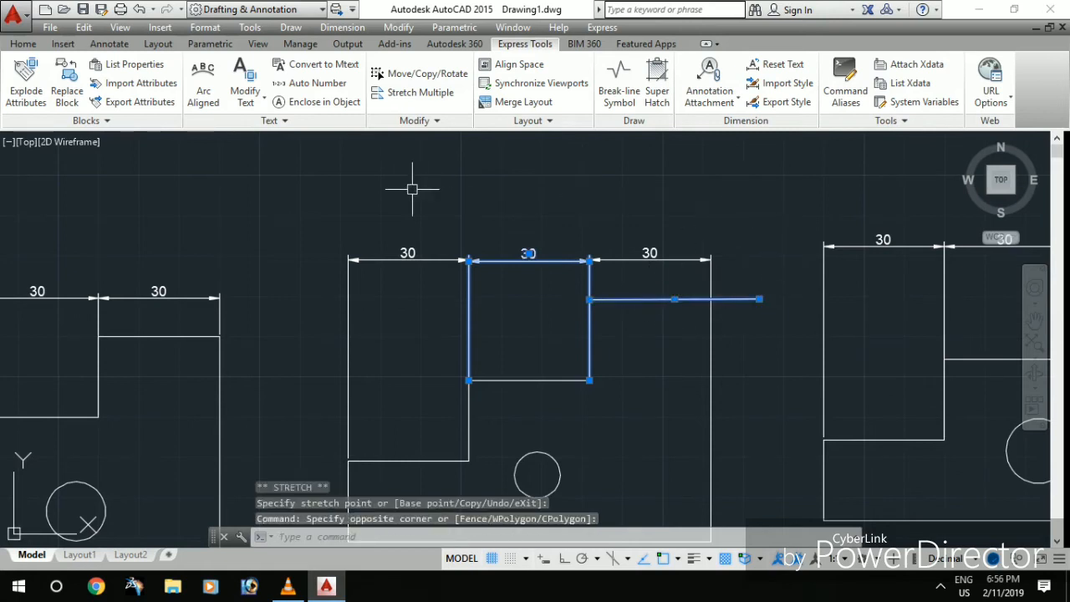
{"action": "key", "text": "Escape"}
{"action": "key", "text": "Escape"}
{"action": "key", "text": "Escape"}
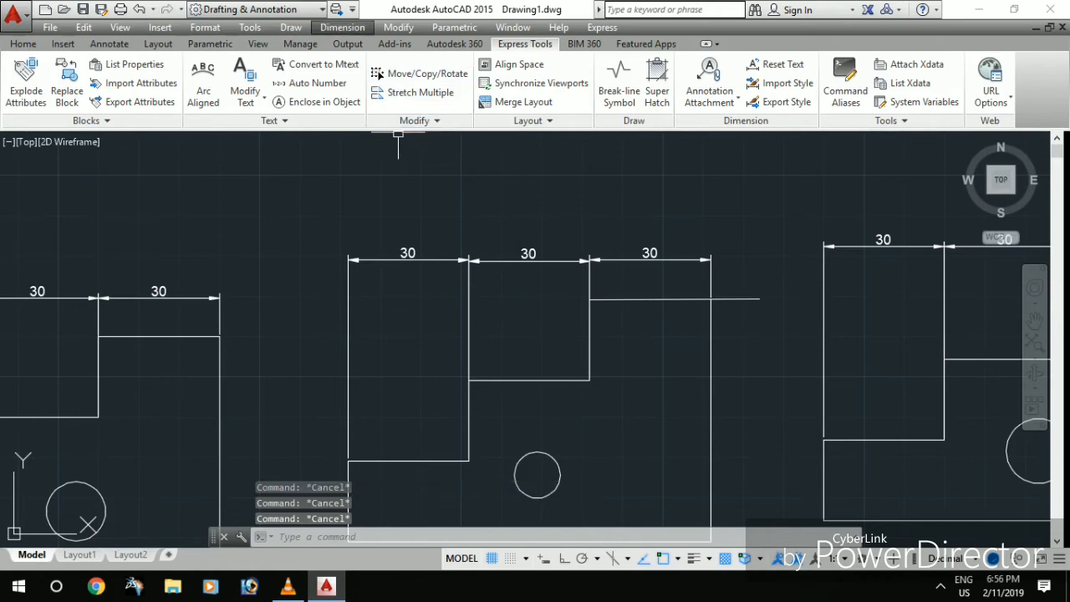
Step: Reassociate the second profile's third dimension from the original upper corner to the stretched line's outer end
{"action": "left_click", "coordinate": [343, 28]}
{"action": "left_click", "coordinate": [386, 481]}
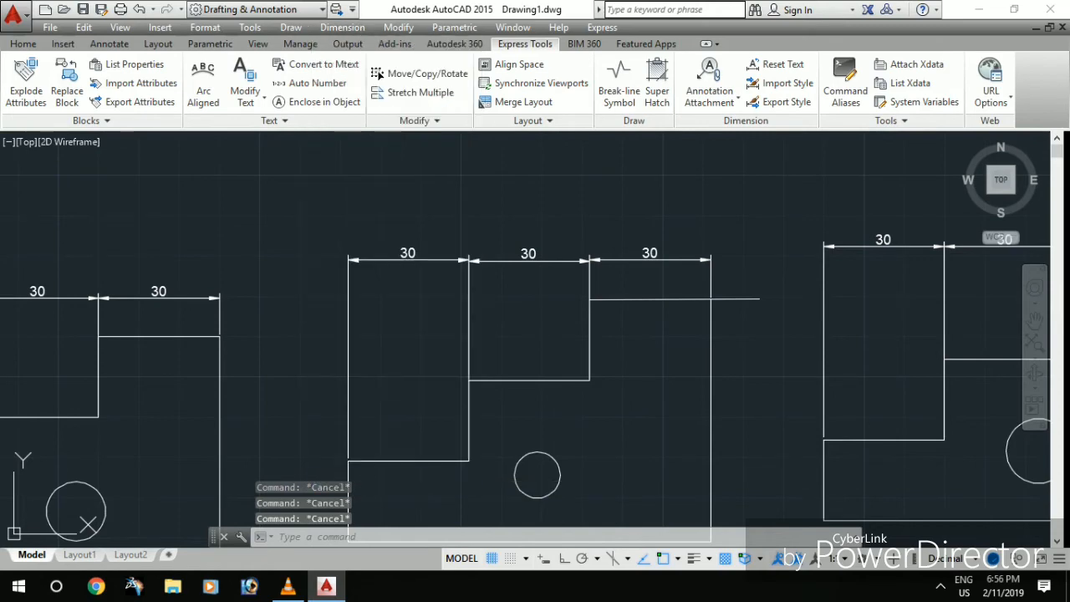
{"action": "left_click", "coordinate": [660, 255]}
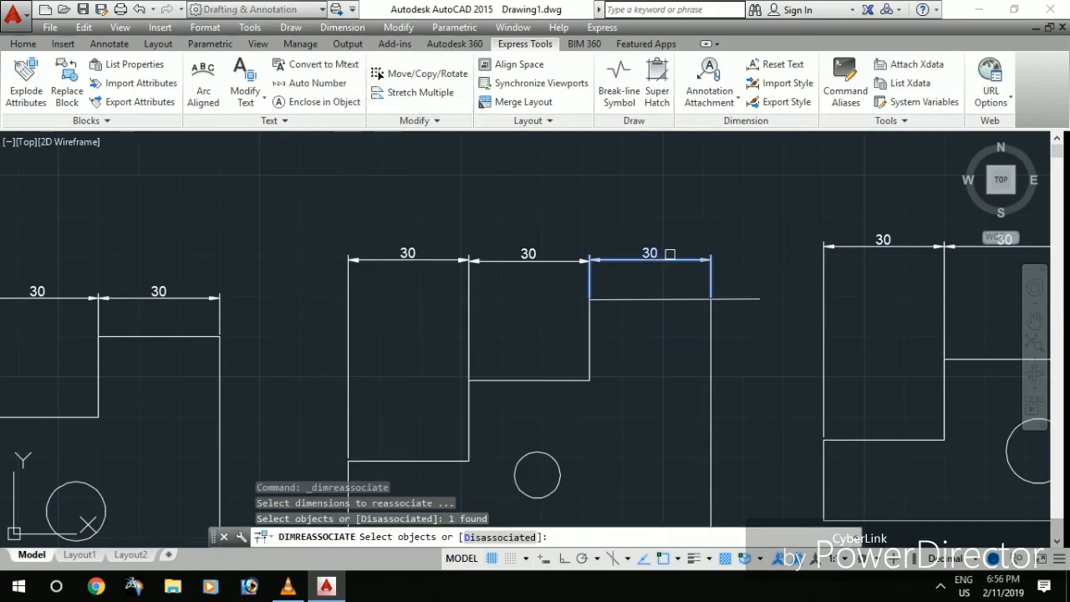
{"action": "key", "text": "Return"}
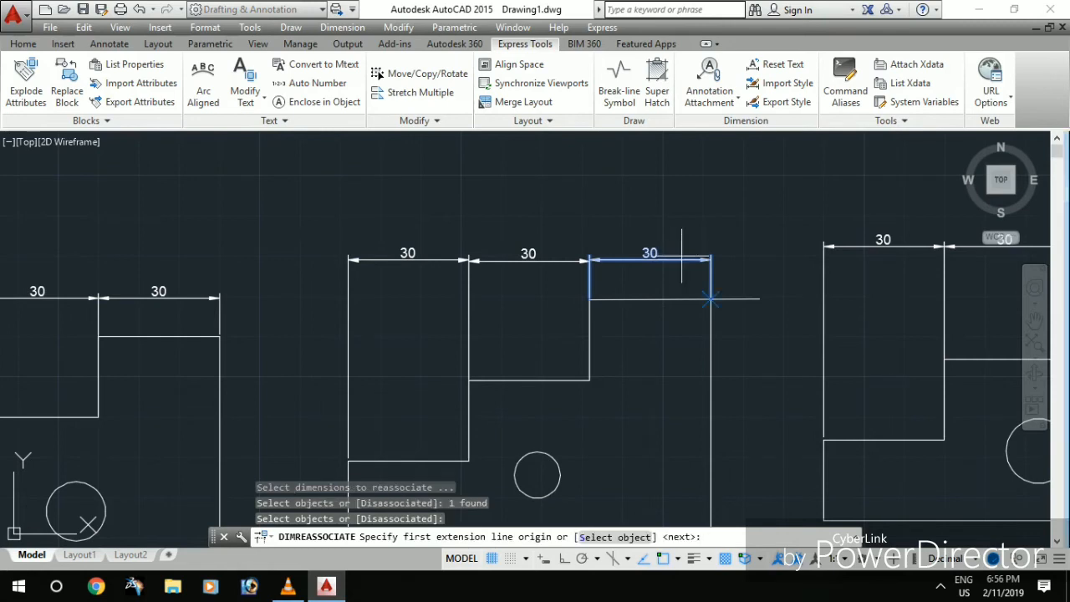
{"action": "left_click", "coordinate": [707, 299]}
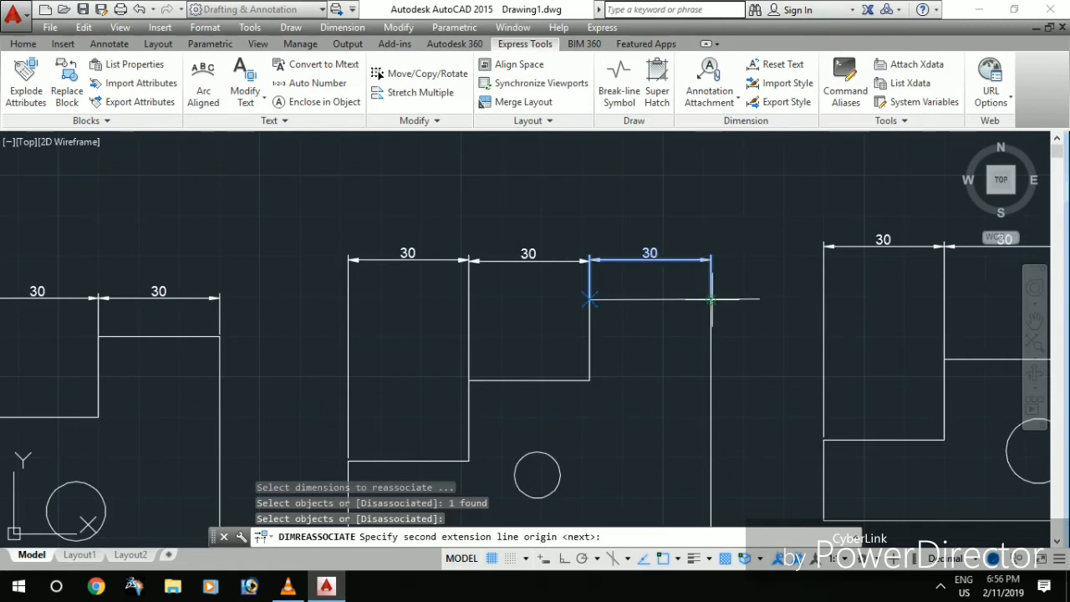
{"action": "left_click", "coordinate": [759, 298]}
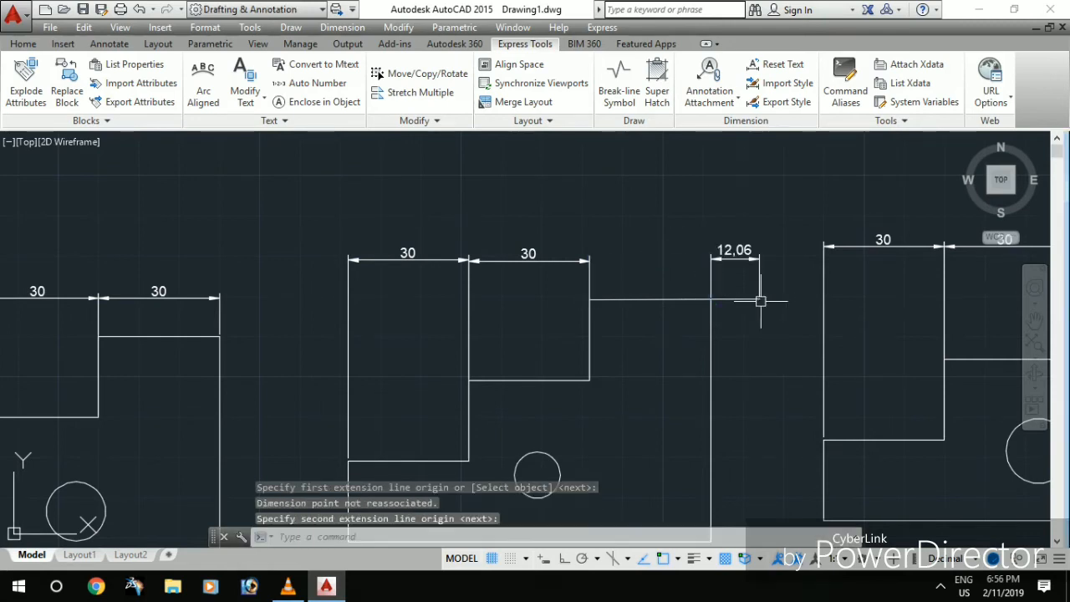
Step: Try stretching the line's outer end further outward, and undo that stretch together with the dimension reassociation
{"action": "left_click", "coordinate": [717, 298]}
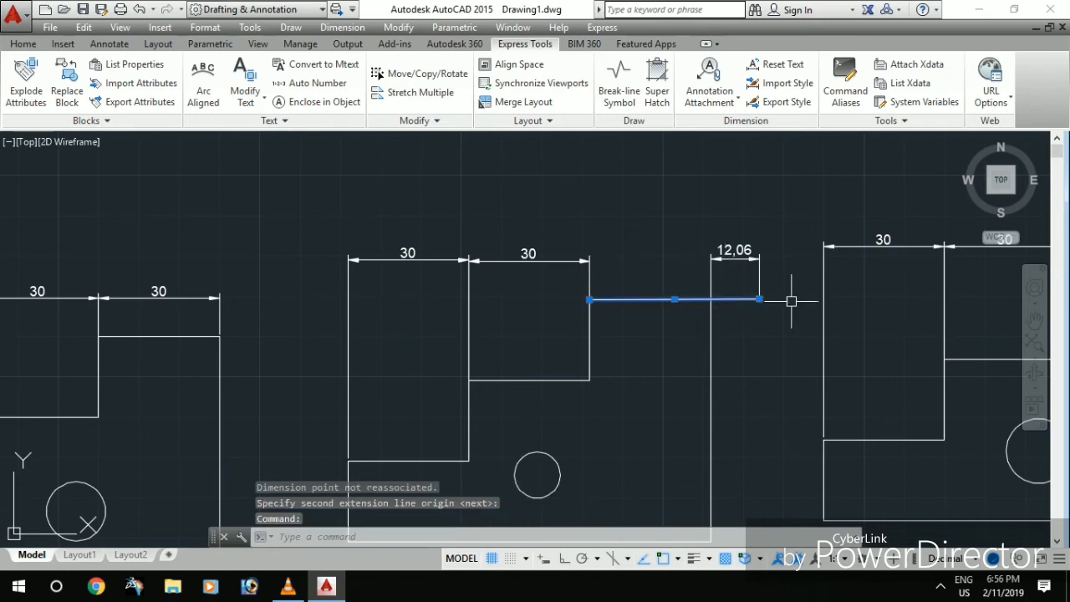
{"action": "left_click", "coordinate": [759, 299]}
{"action": "left_click", "coordinate": [789, 298]}
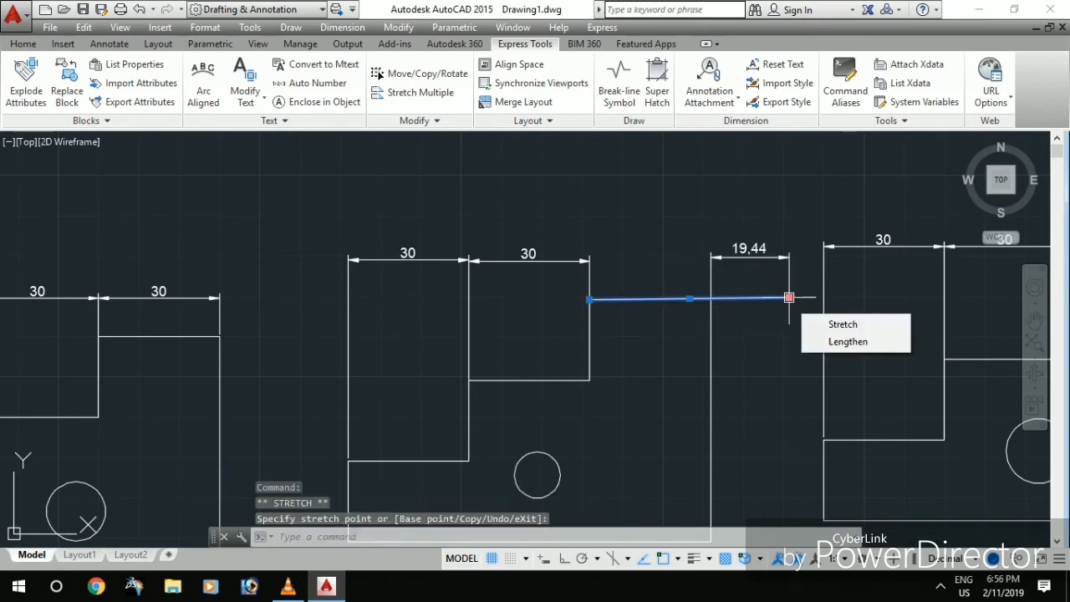
{"action": "key", "text": "ctrl+z"}
{"action": "key", "text": "ctrl+z"}
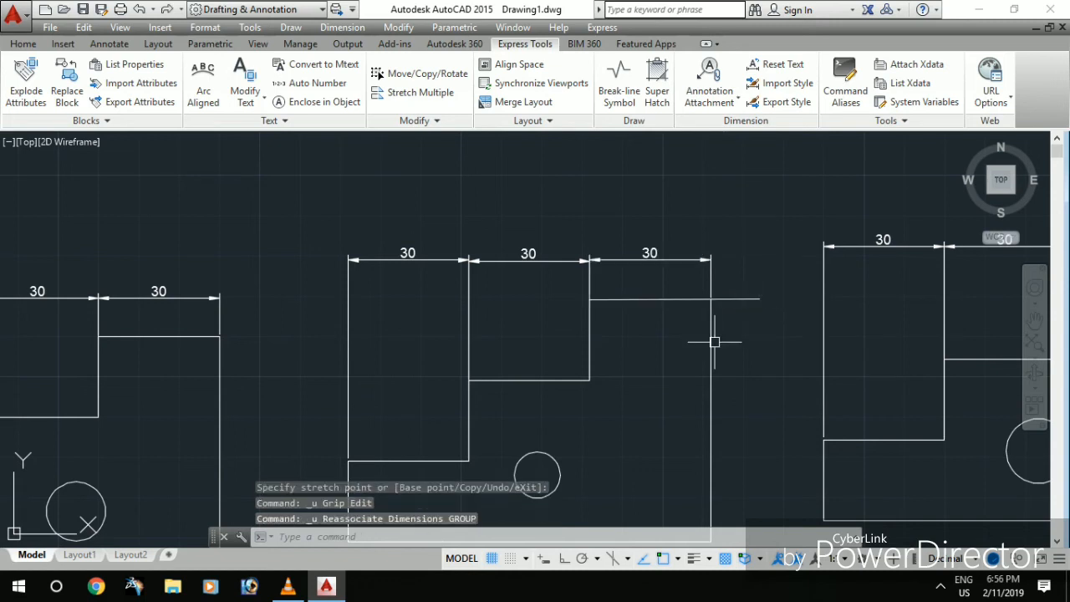
Step: Reassociate the second profile's third dimension with the inner and outer endpoints of the stretched upper step line
{"action": "left_click", "coordinate": [342, 27]}
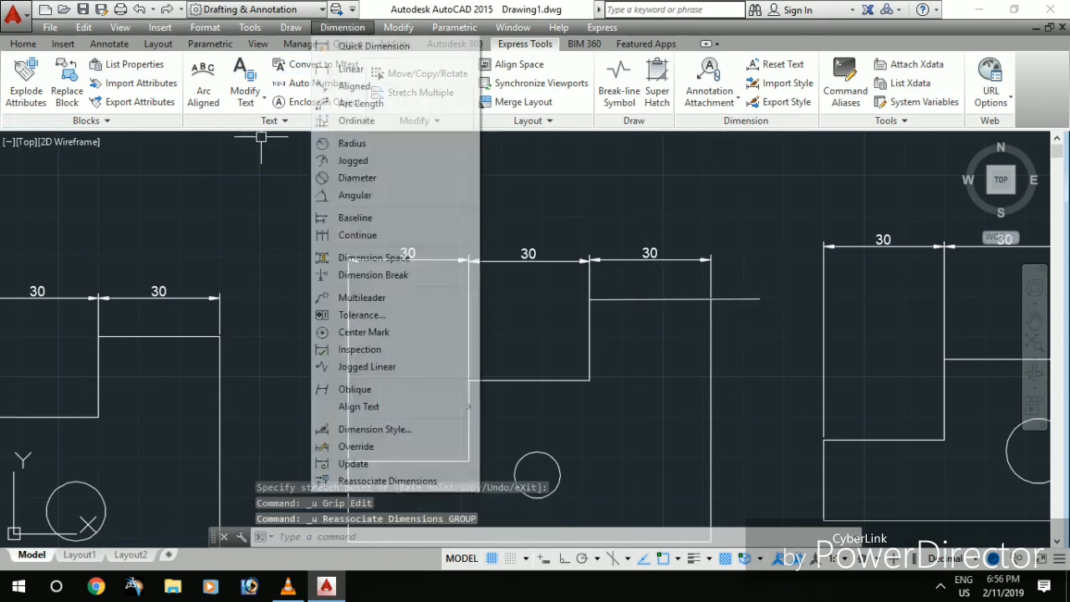
{"action": "left_click", "coordinate": [387, 480]}
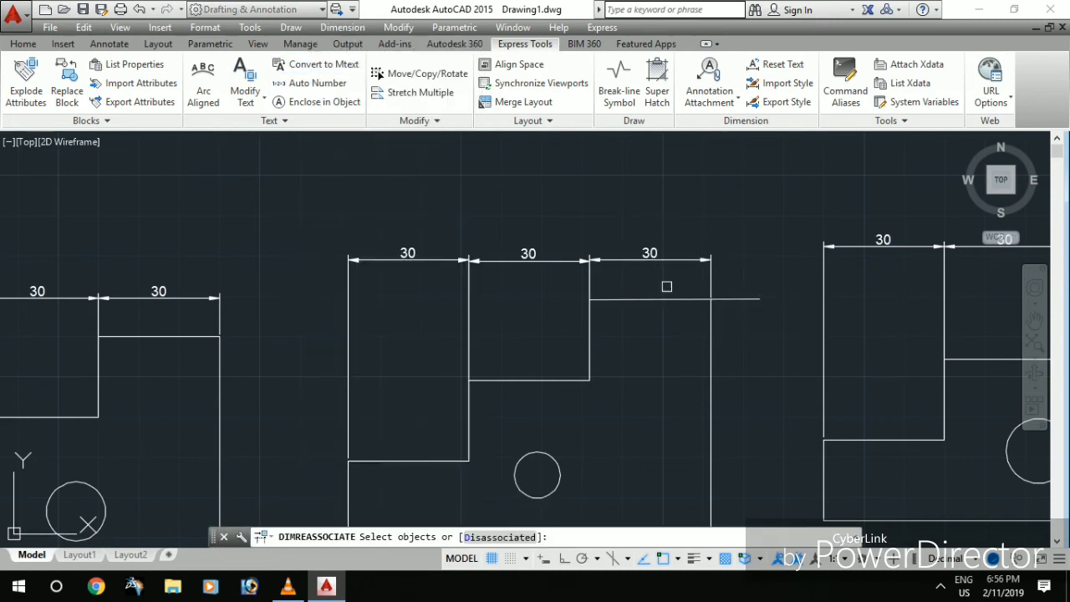
{"action": "left_click", "coordinate": [657, 255]}
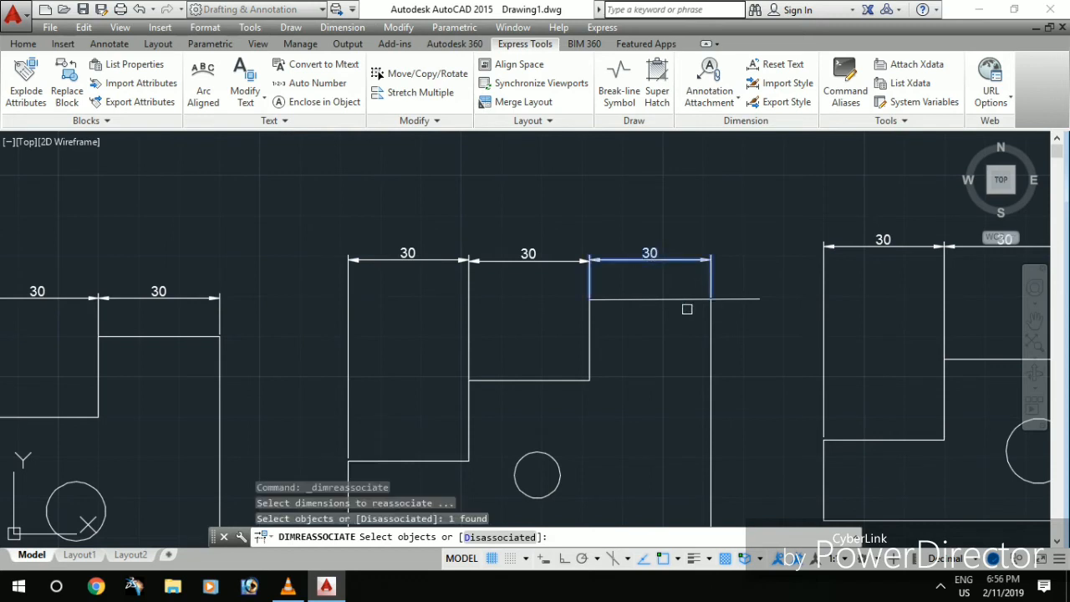
{"action": "key", "text": "Return"}
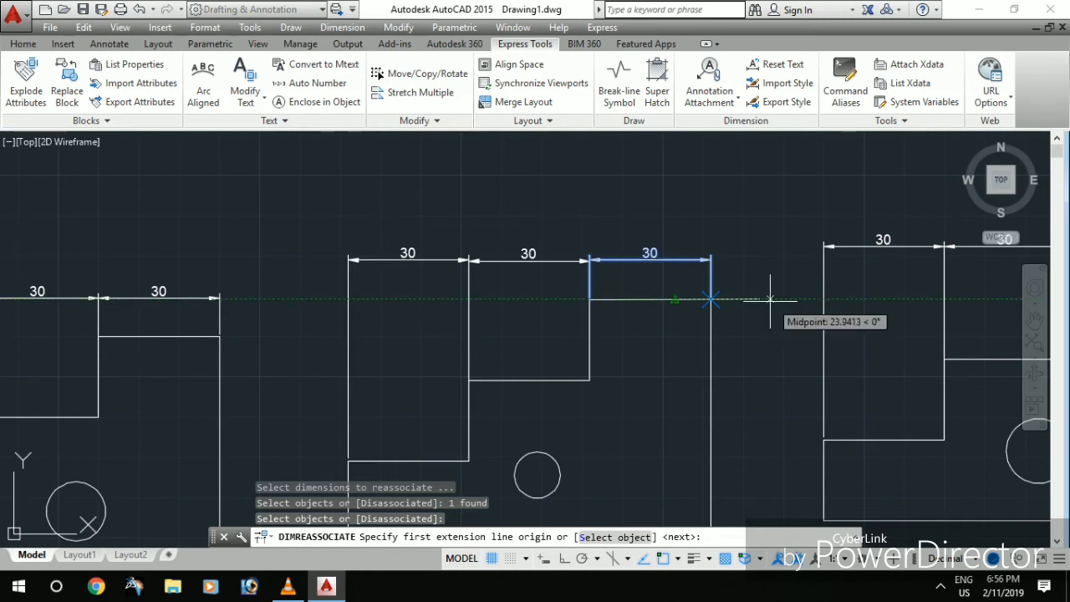
{"action": "left_click", "coordinate": [589, 298]}
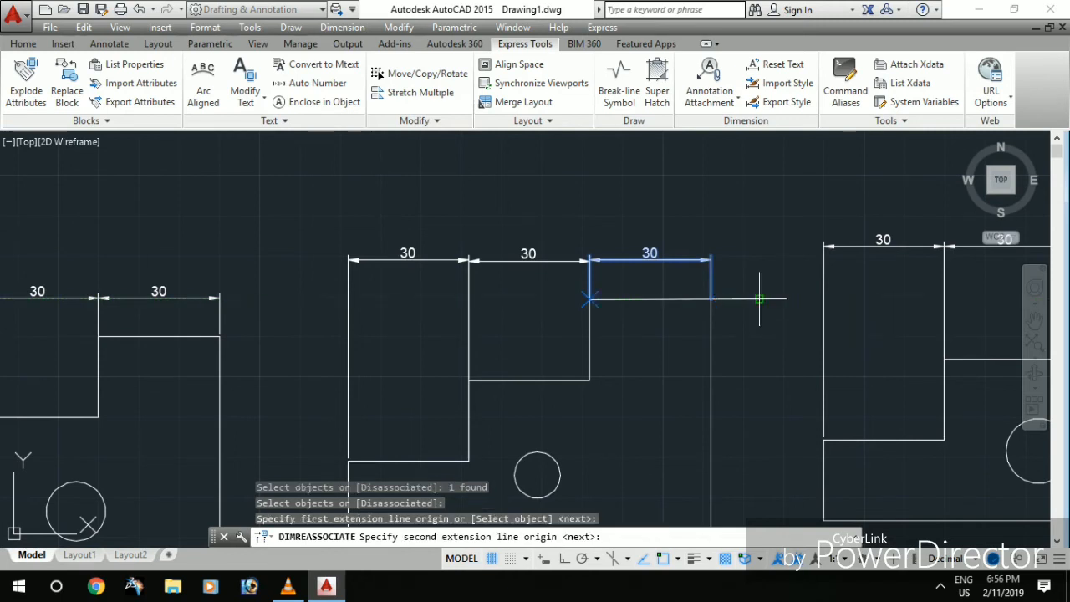
{"action": "left_click", "coordinate": [759, 298]}
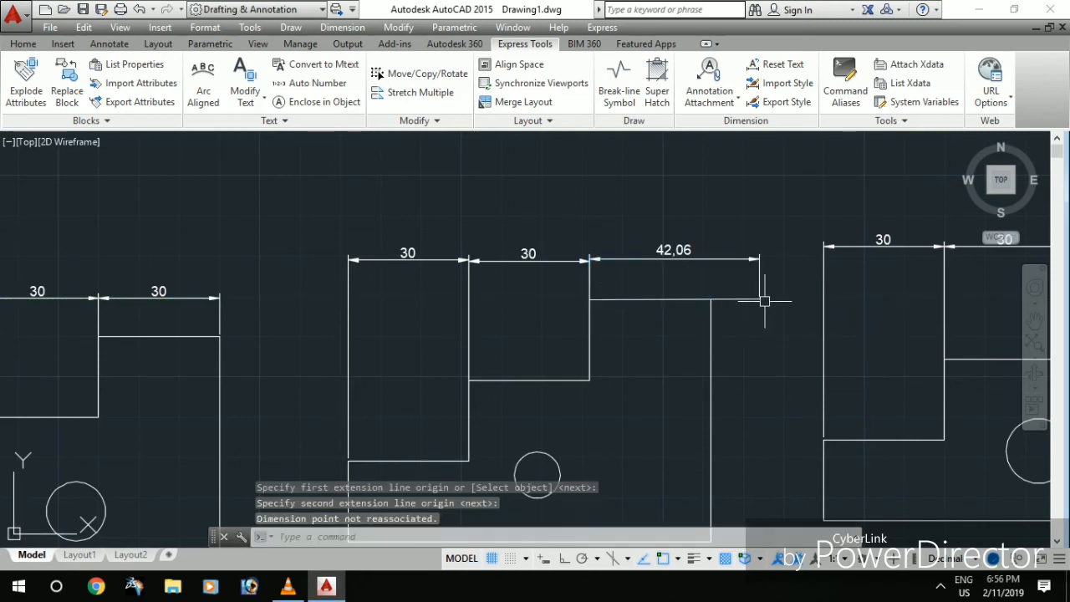
Step: Stretch the upper step line's end back to the second profile's corner and try stretching it outward together with its dimension
{"action": "left_click", "coordinate": [761, 299]}
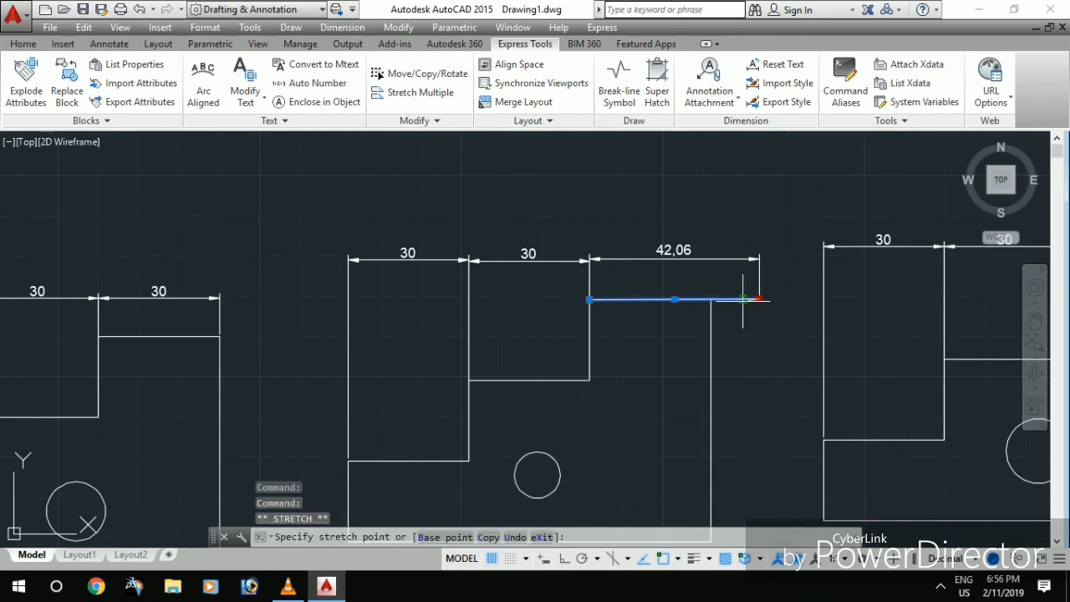
{"action": "left_click", "coordinate": [711, 299]}
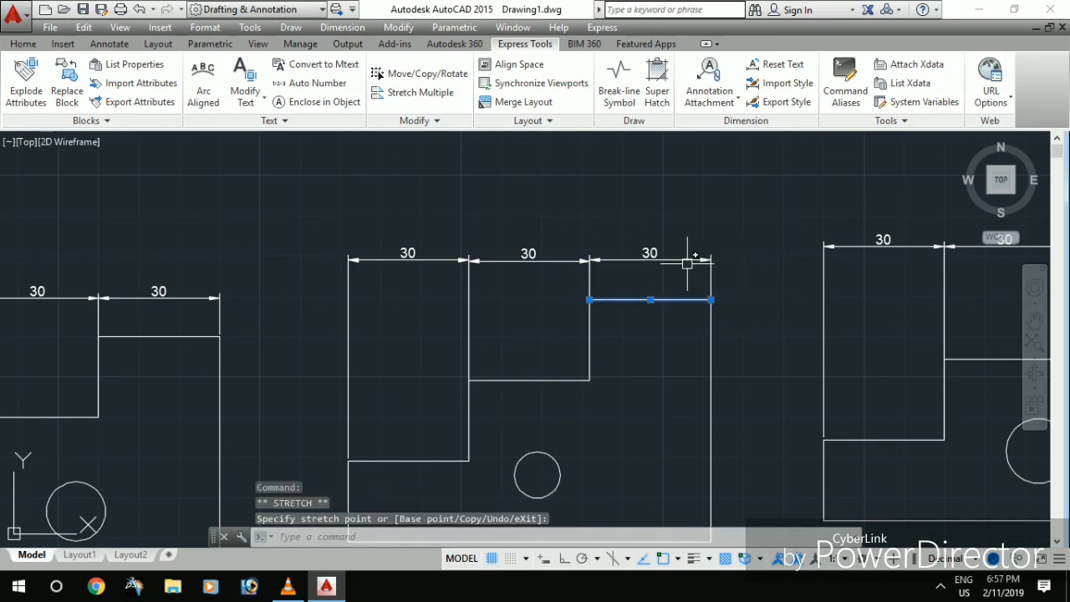
{"action": "left_click", "coordinate": [710, 302]}
{"action": "left_click", "coordinate": [711, 299]}
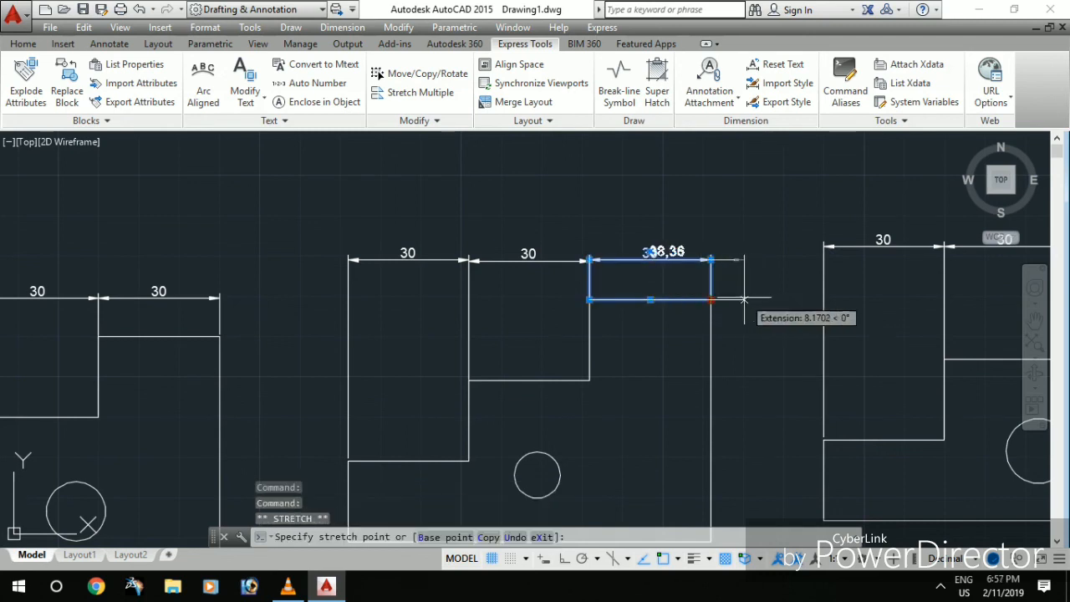
{"action": "left_click", "coordinate": [791, 299]}
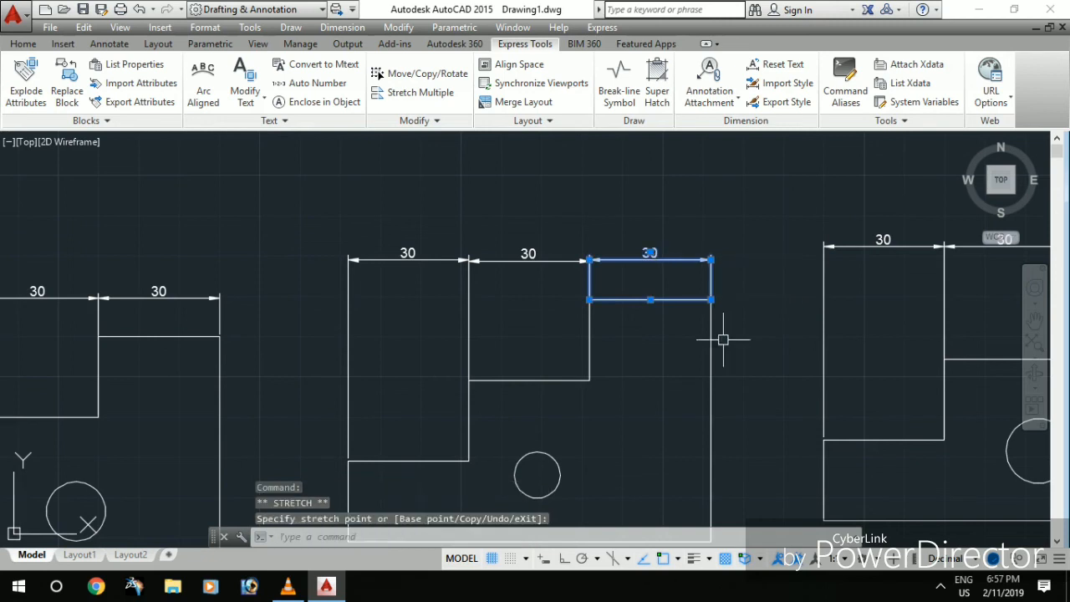
{"action": "left_click", "coordinate": [765, 276]}
{"action": "left_click", "coordinate": [769, 291]}
{"action": "key", "text": "Escape"}
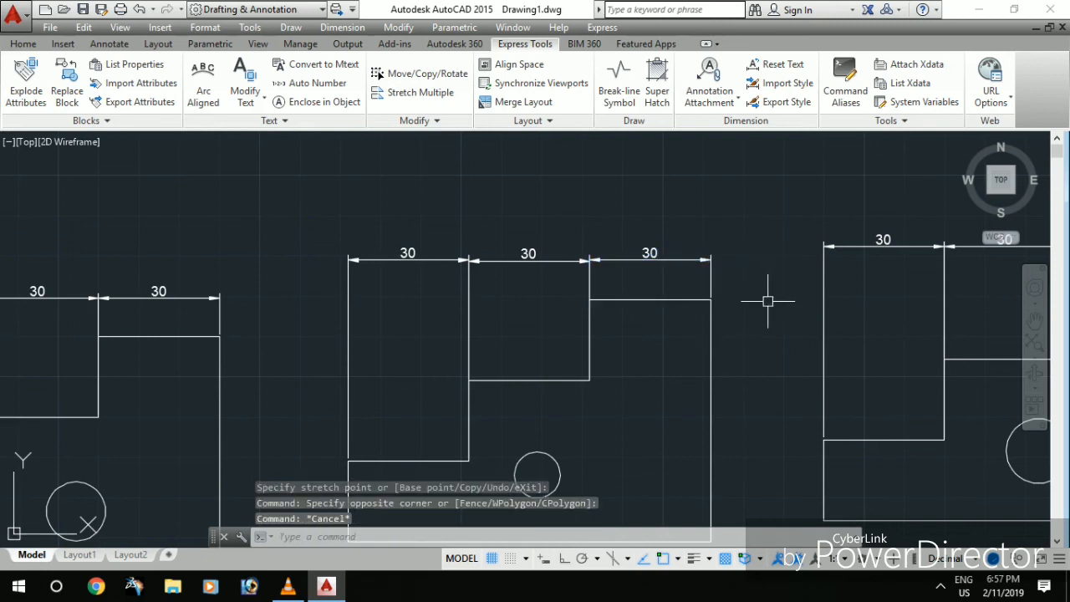
{"action": "key", "text": "Escape"}
{"action": "key", "text": "Escape"}
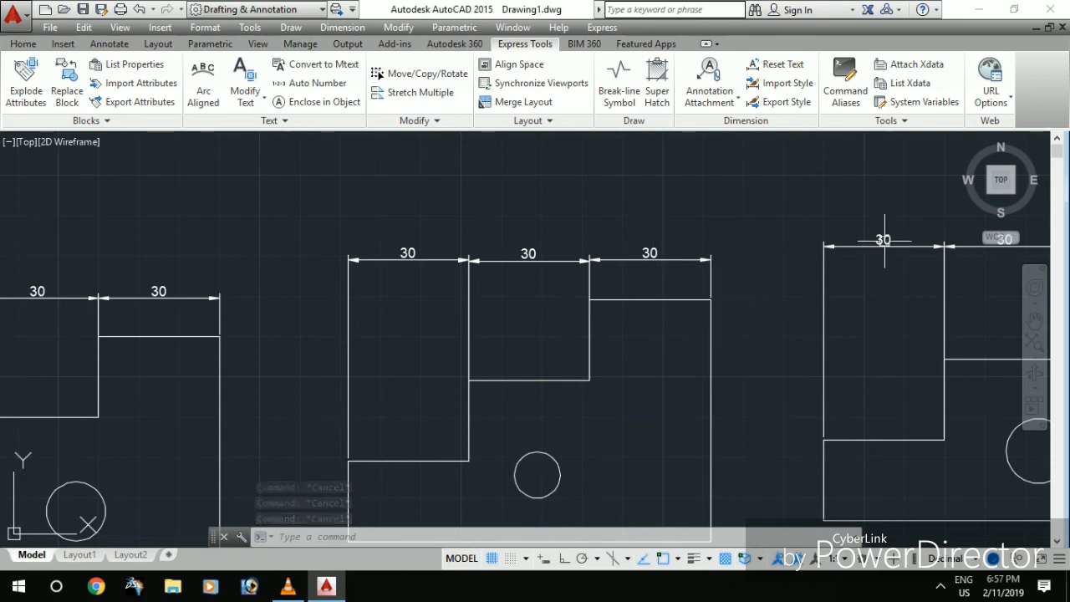
Step: Check the current value of the DIMASSOC system variable with all three stepped profiles in view
{"action": "scroll", "coordinate": [610, 218], "scroll_direction": "down", "scroll_amount": 3}
{"action": "scroll", "coordinate": [368, 298], "scroll_direction": "up", "scroll_amount": 1}
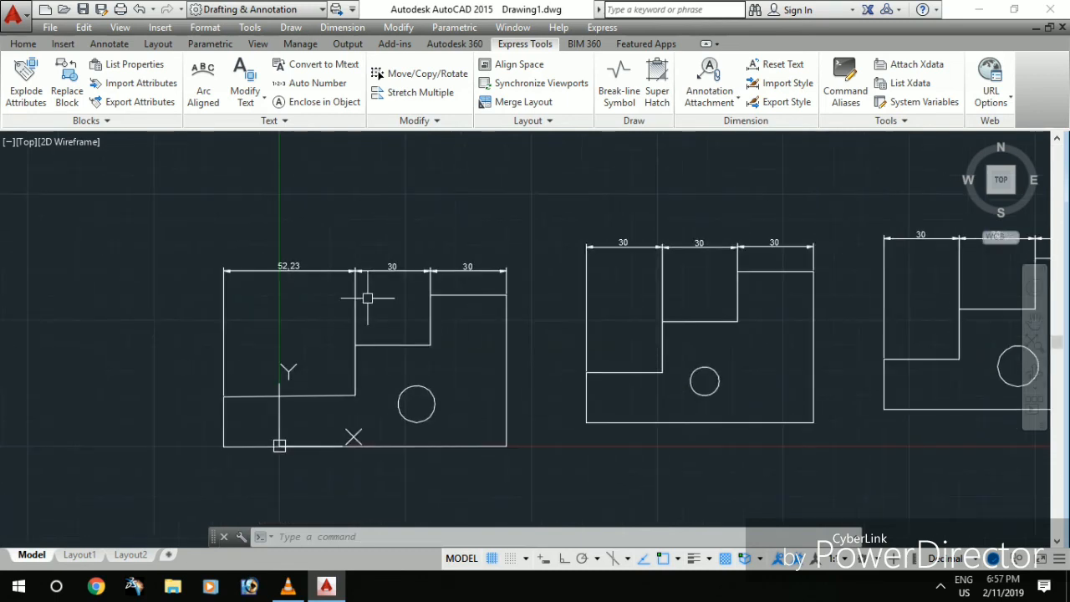
{"action": "scroll", "coordinate": [619, 309], "scroll_direction": "down", "scroll_amount": 3}
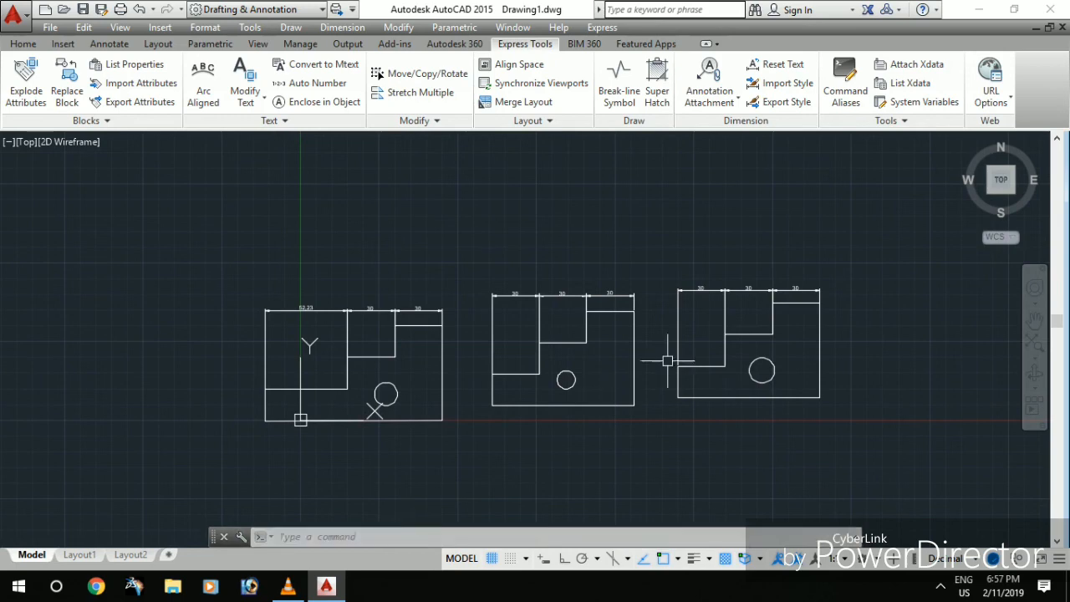
{"action": "type", "text": "di"}
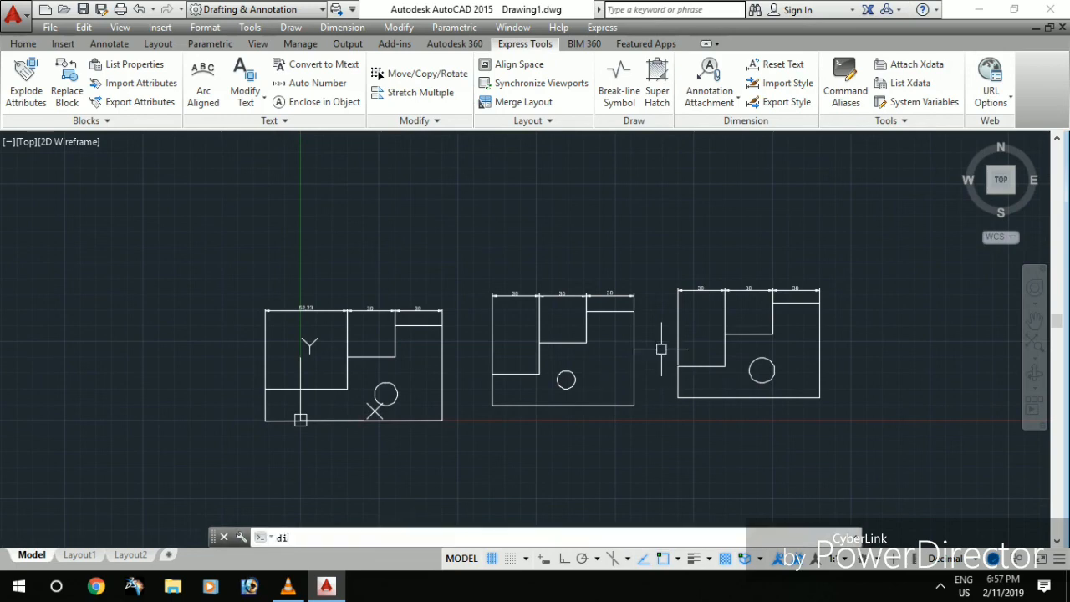
{"action": "type", "text": "mas"}
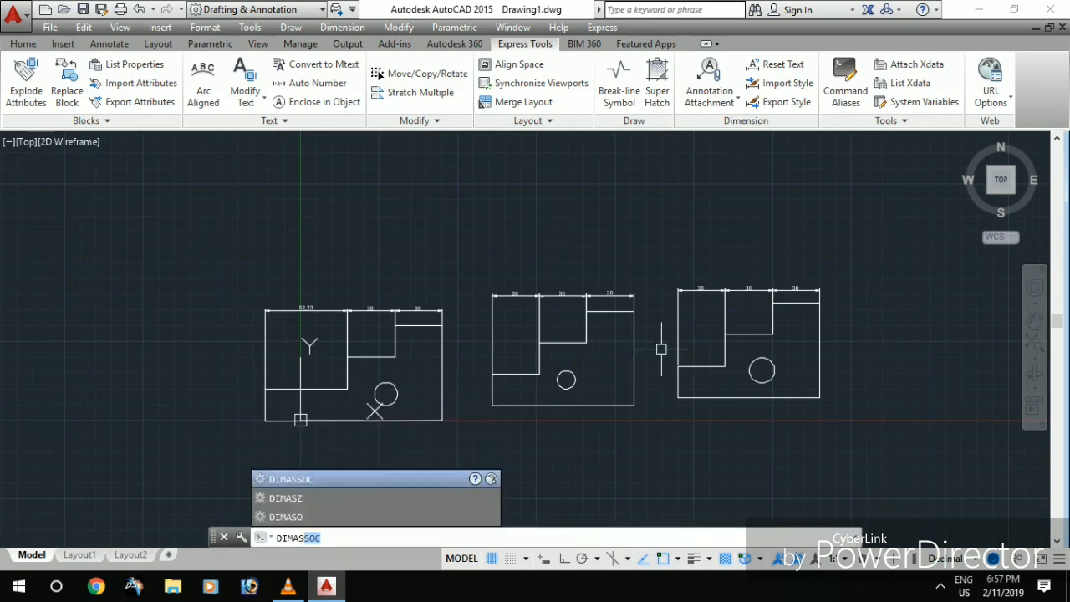
{"action": "key", "text": "Return"}
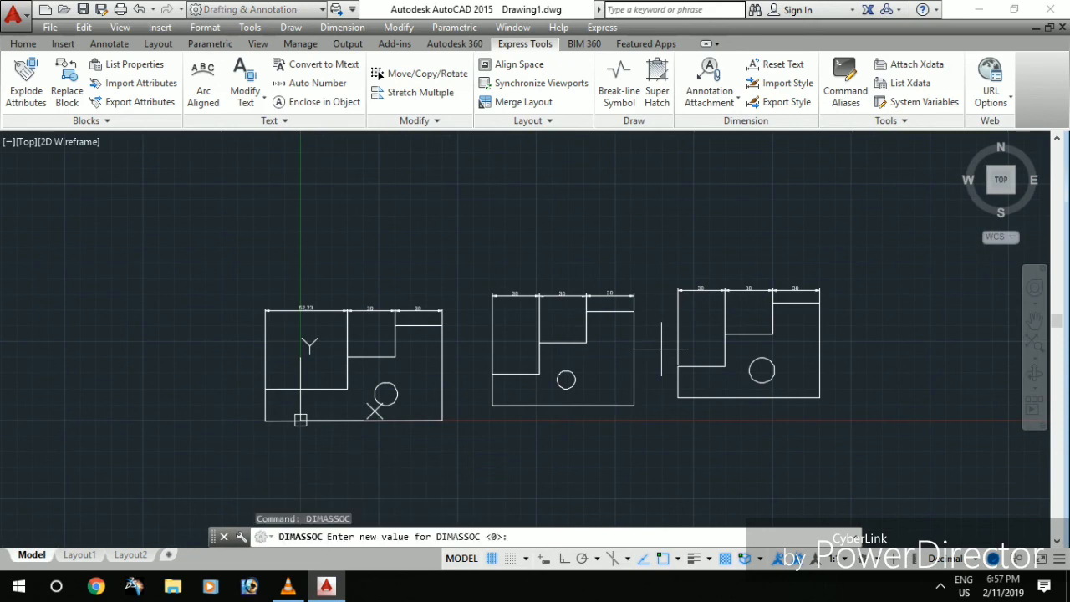
{"action": "key", "text": "Return"}
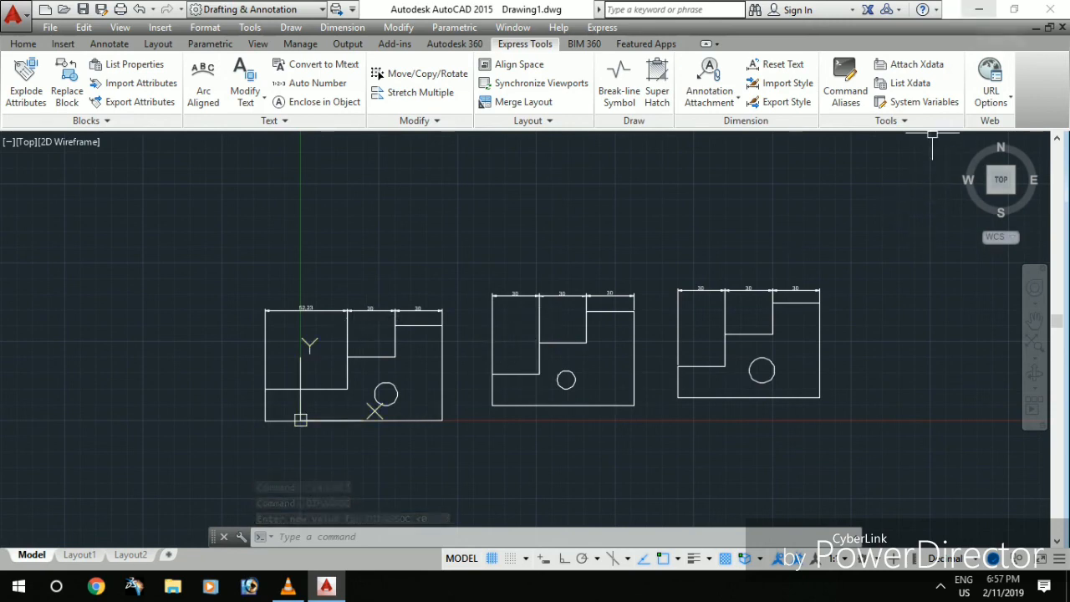
{"action": "left_click", "coordinate": [978, 9]}
{"action": "left_click", "coordinate": [288, 585]}
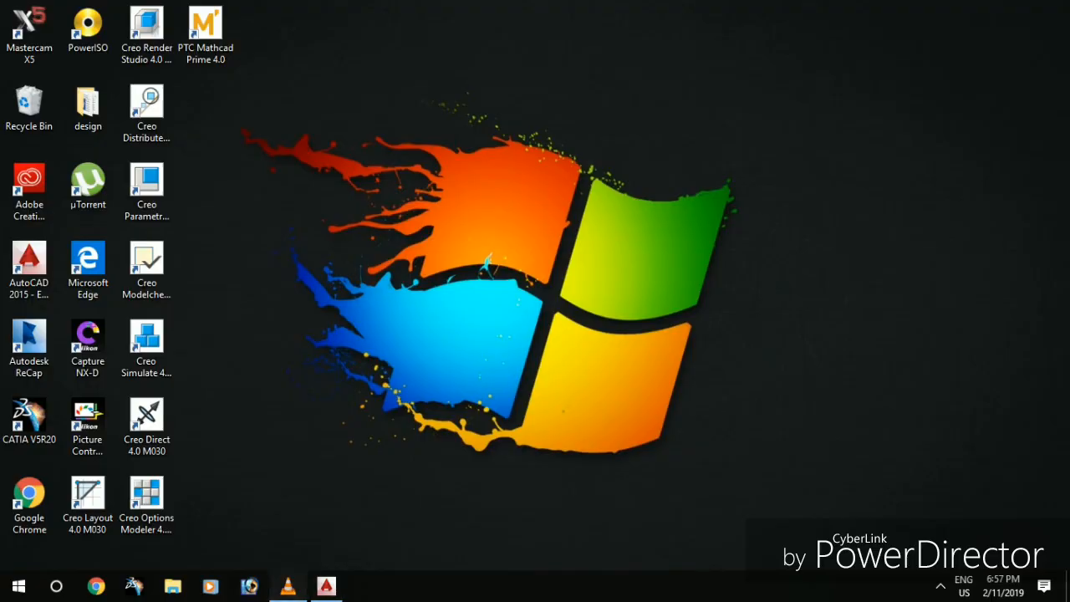